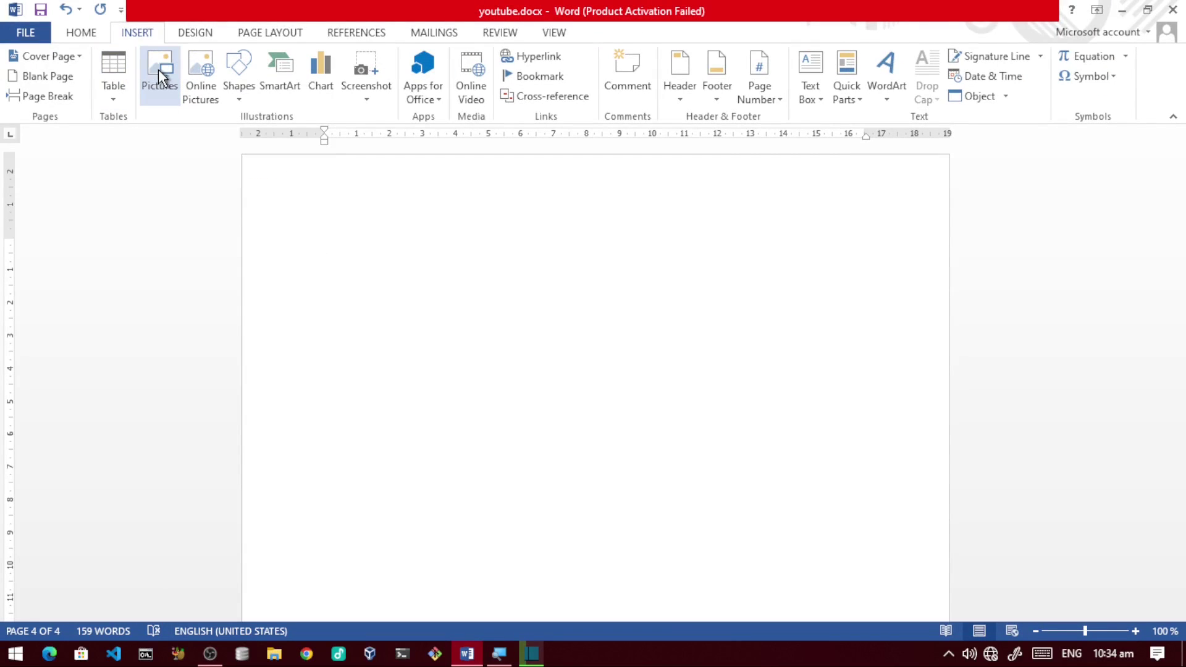
# Step: Insert sample.png from the Pictures folder onto page four of youtube.docx
pyautogui.click(158, 69)
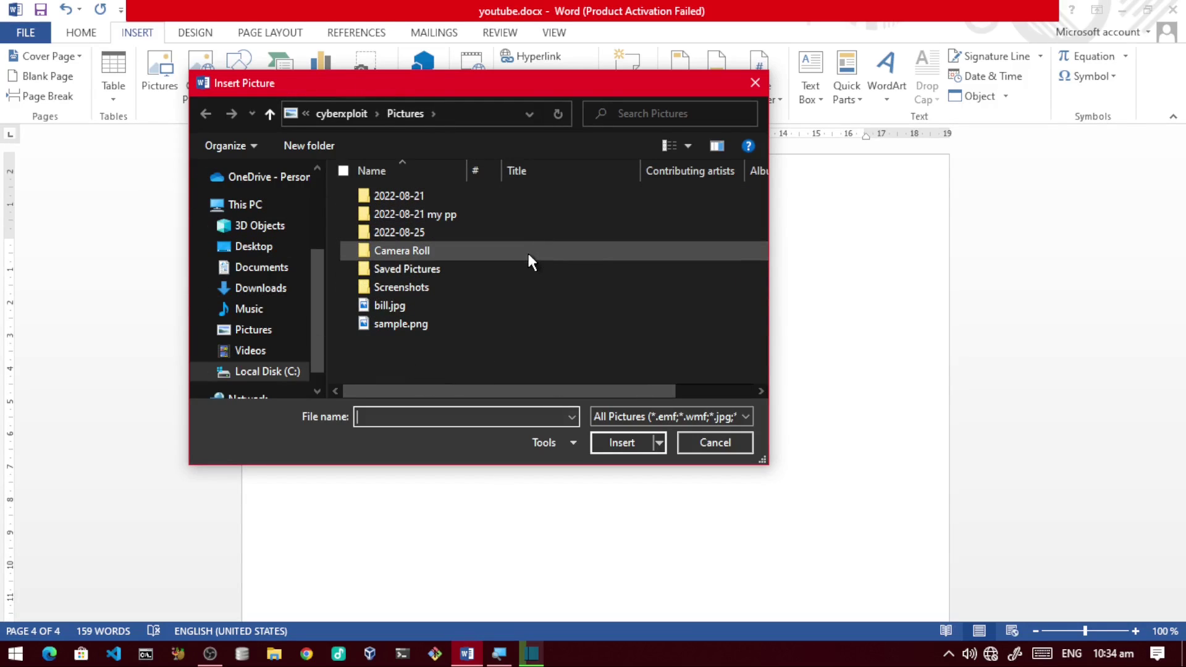
pyautogui.click(256, 250)
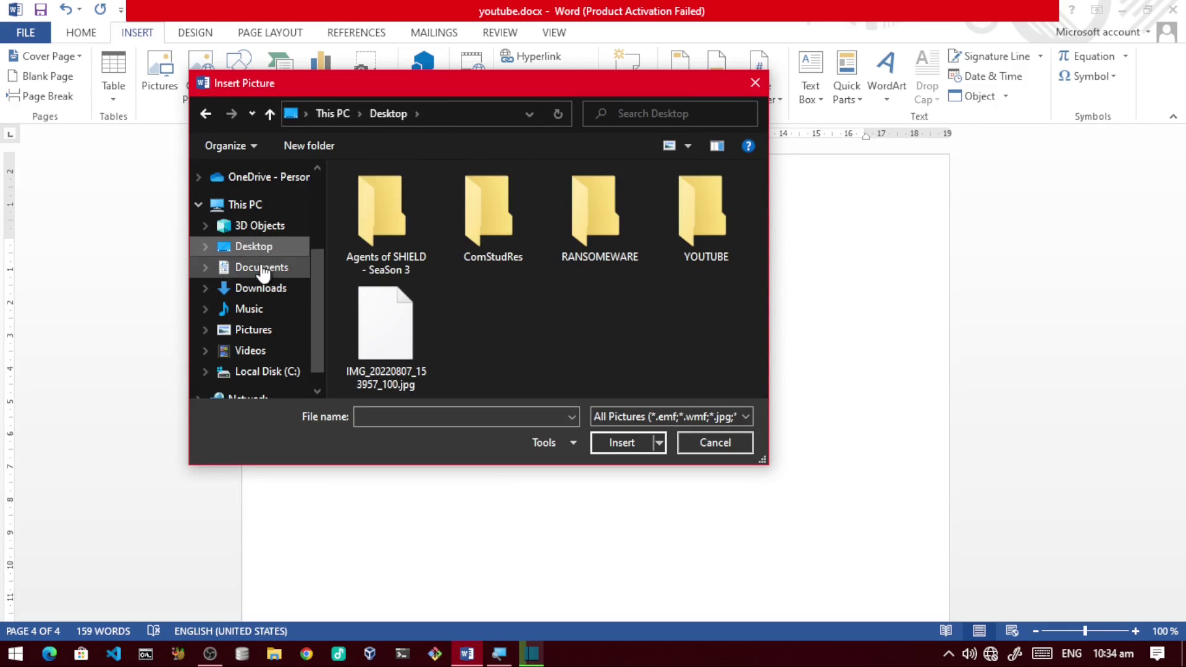
pyautogui.click(263, 271)
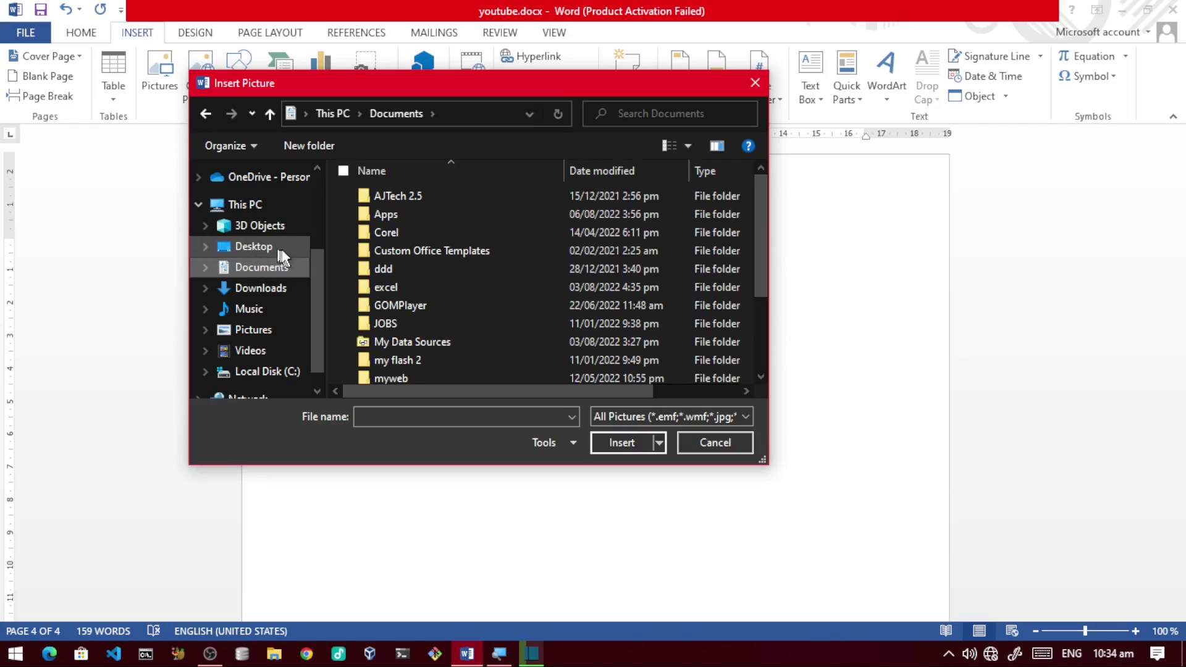
pyautogui.click(265, 330)
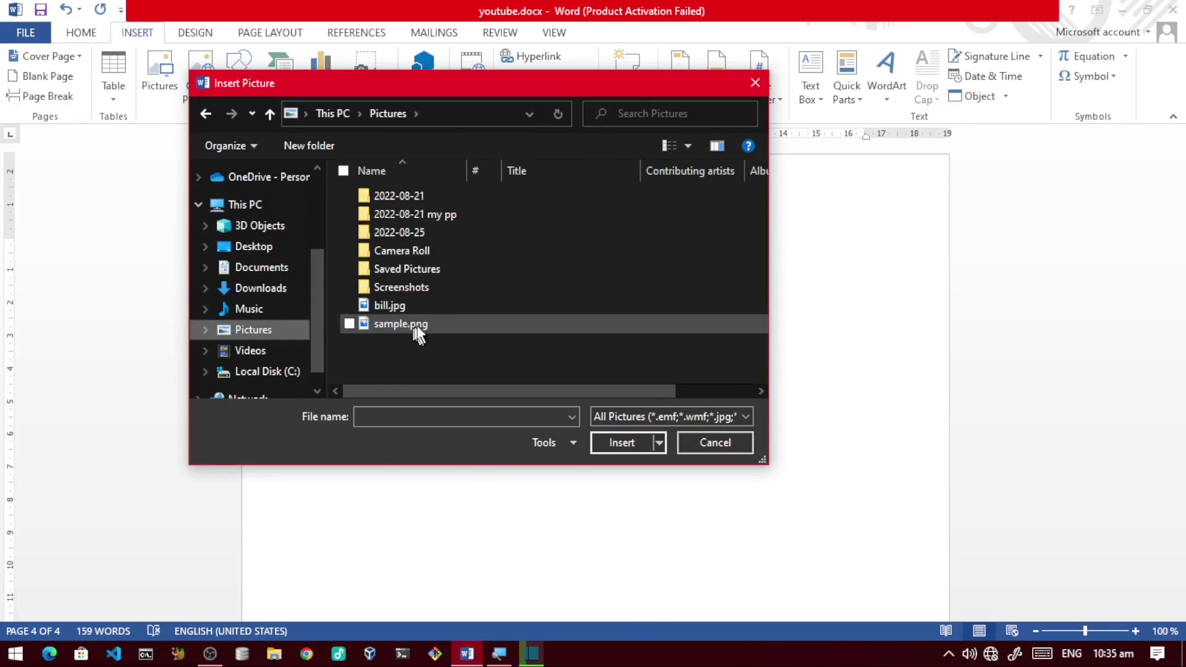
pyautogui.moveTo(400, 324)
pyautogui.click(407, 317)
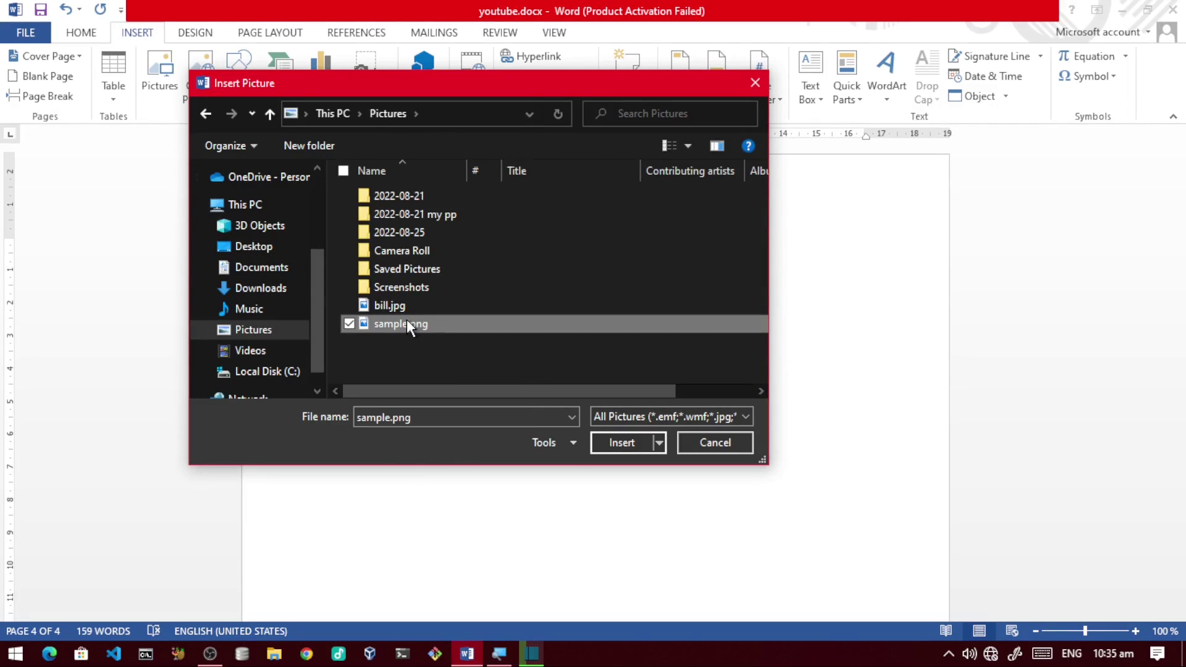
pyautogui.click(617, 443)
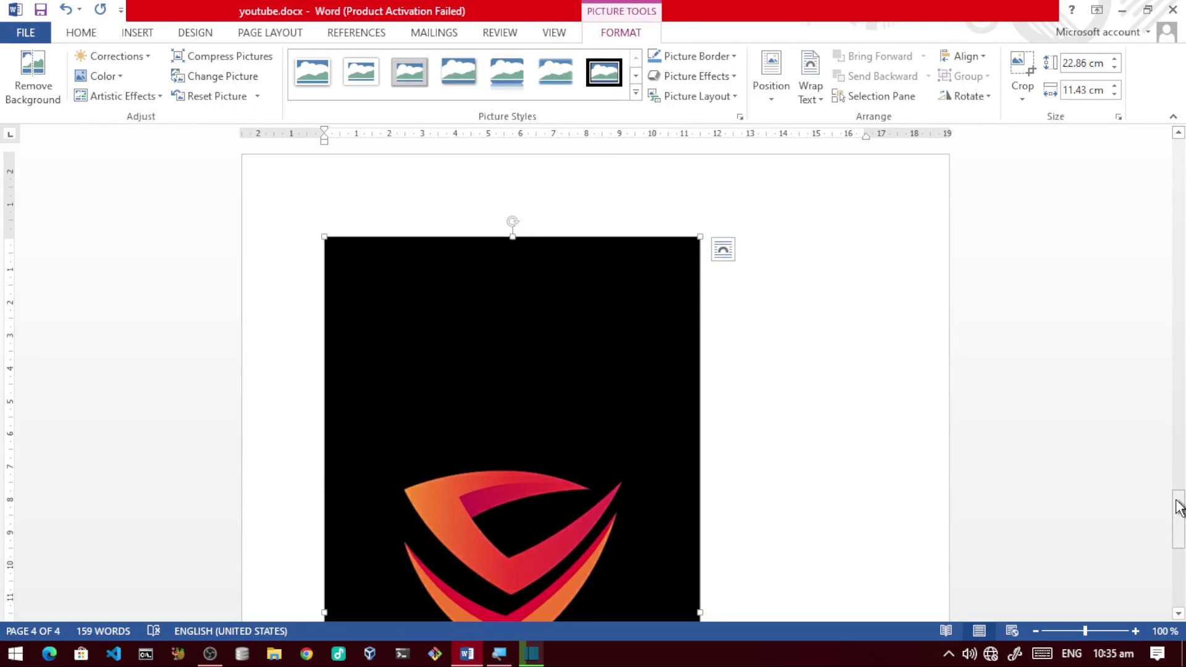
# Step: Scroll over the 22.86 × 11.43 cm logo, then collapse the ribbon to show only its tabs
pyautogui.moveTo(1179, 502); pyautogui.dragTo(1177, 559)
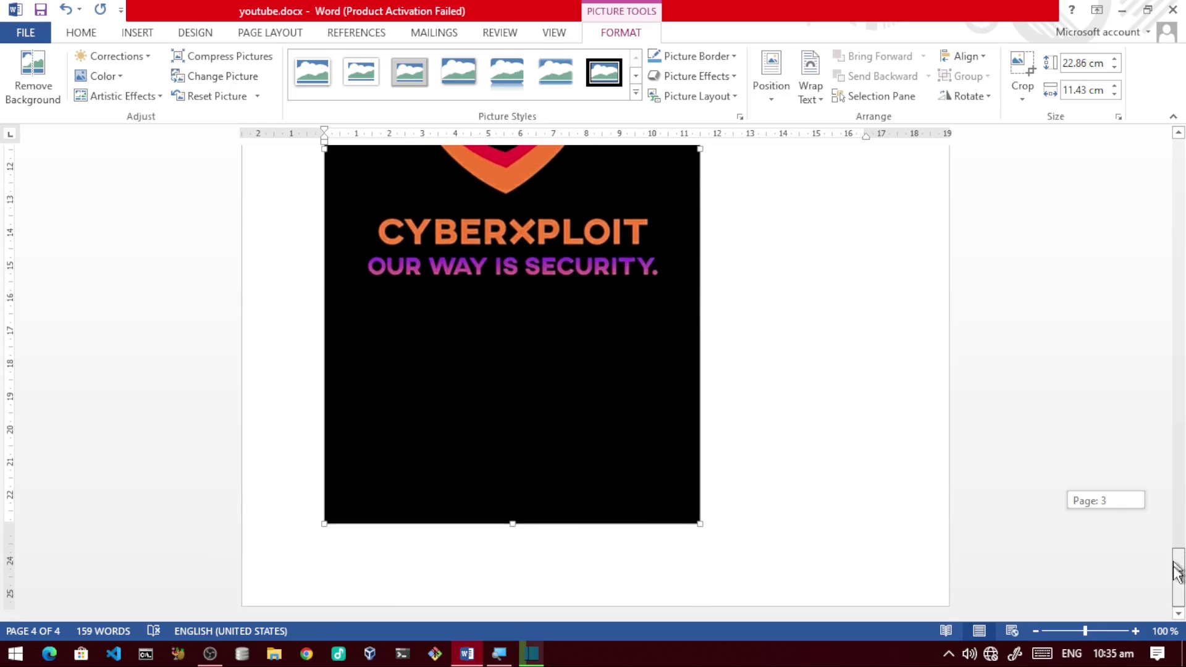
pyautogui.moveTo(1177, 559)
pyautogui.mouseDown()
pyautogui.moveTo(1183, 476)
pyautogui.moveTo(1182, 534)
pyautogui.mouseUp()
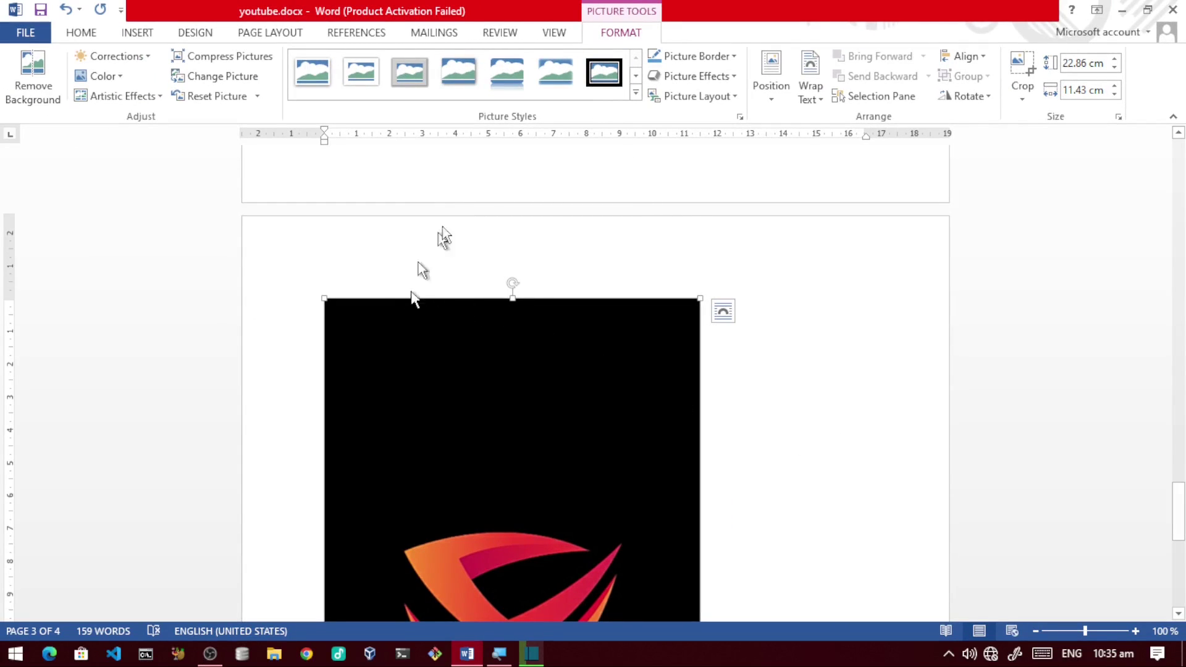
pyautogui.doubleClick(617, 34)
pyautogui.click(617, 34)
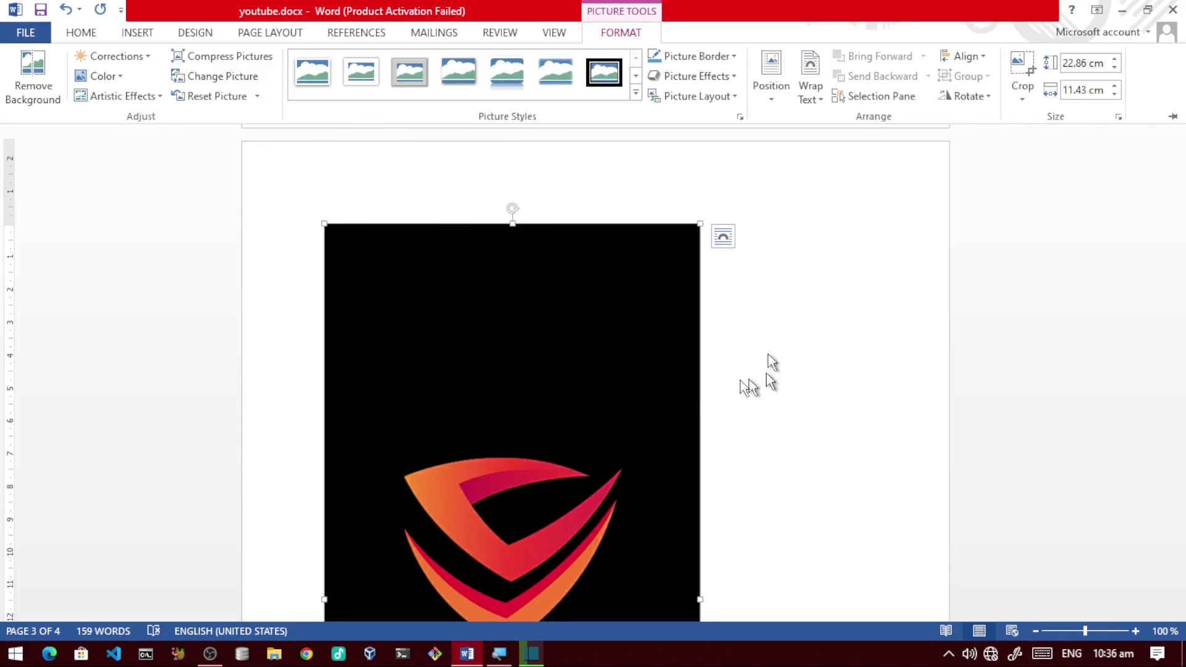
# Step: Dismiss the ribbon overlay and shrink the logo proportionally from its bottom-right corner
pyautogui.hotkey('ctrl', 'F1')
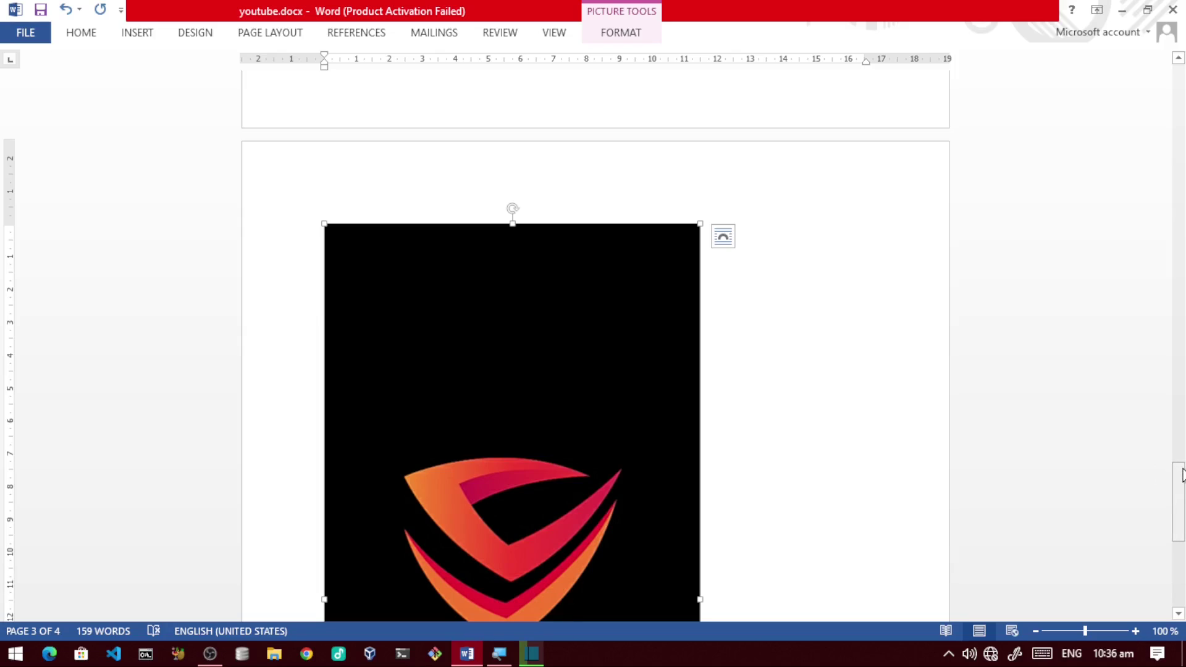
pyautogui.moveTo(1183, 474); pyautogui.dragTo(1183, 477)
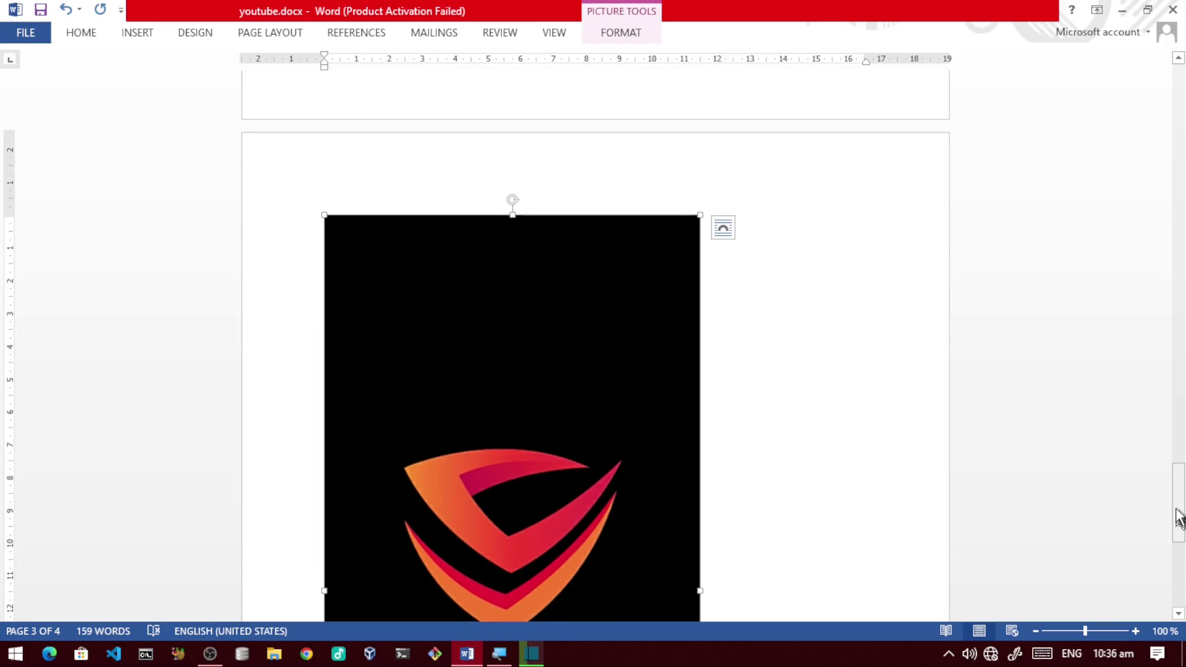
pyautogui.moveTo(1180, 519); pyautogui.dragTo(1180, 584)
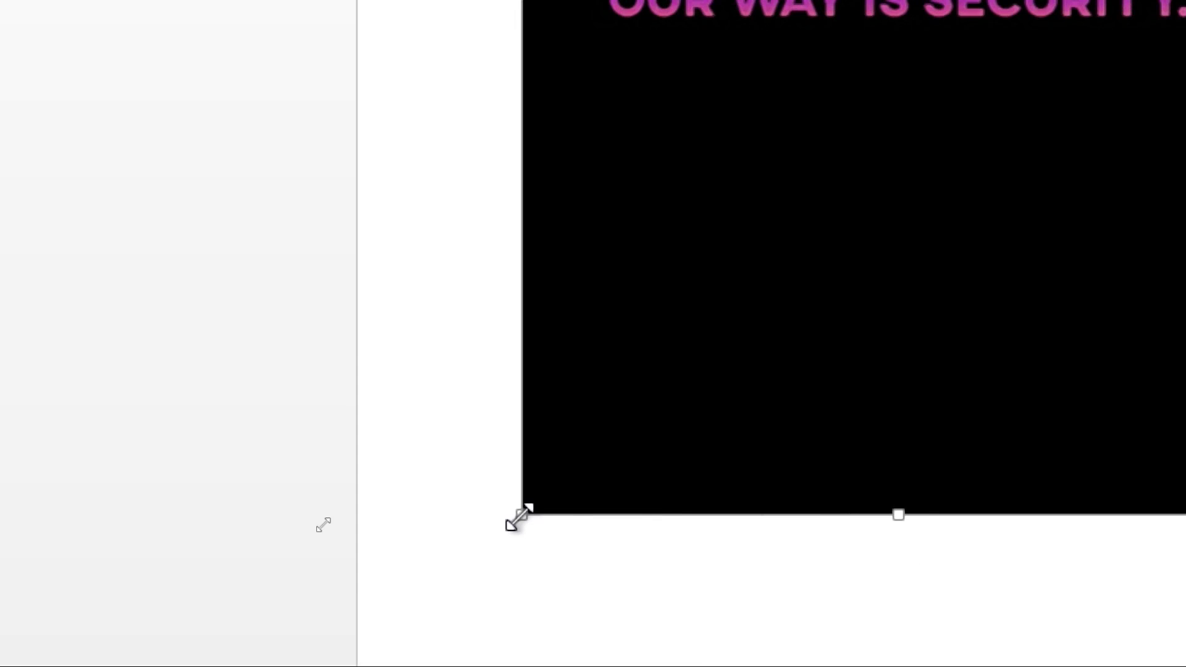
pyautogui.moveTo(518, 517); pyautogui.dragTo(556, 454)
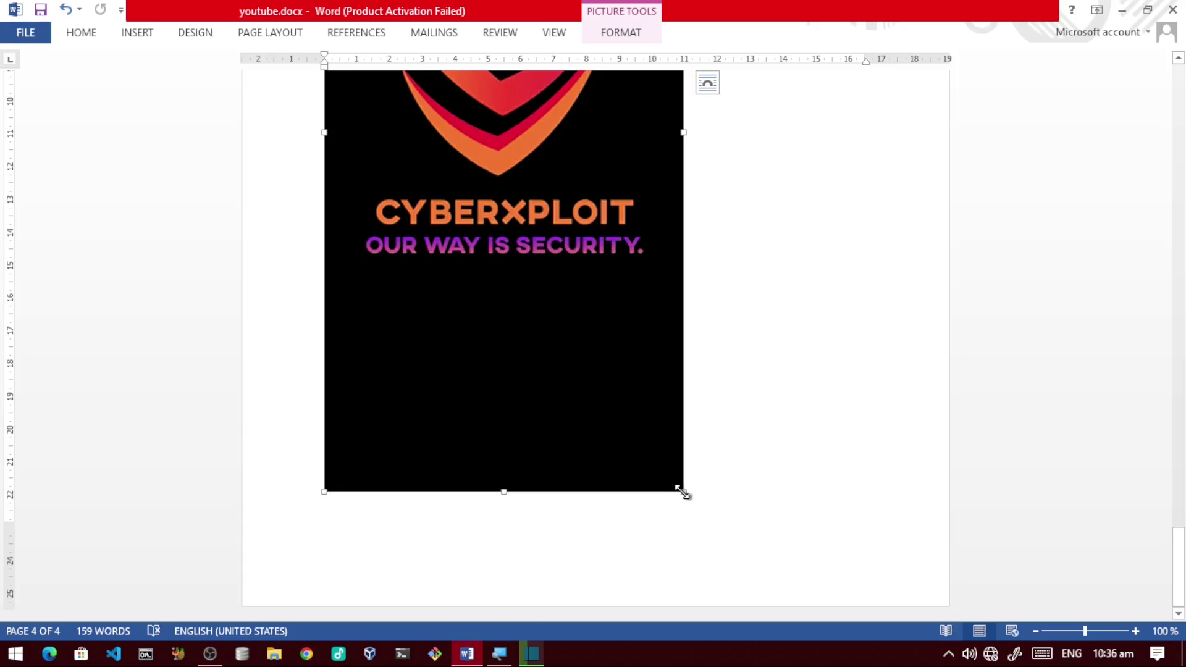
pyautogui.moveTo(682, 493); pyautogui.dragTo(565, 319)
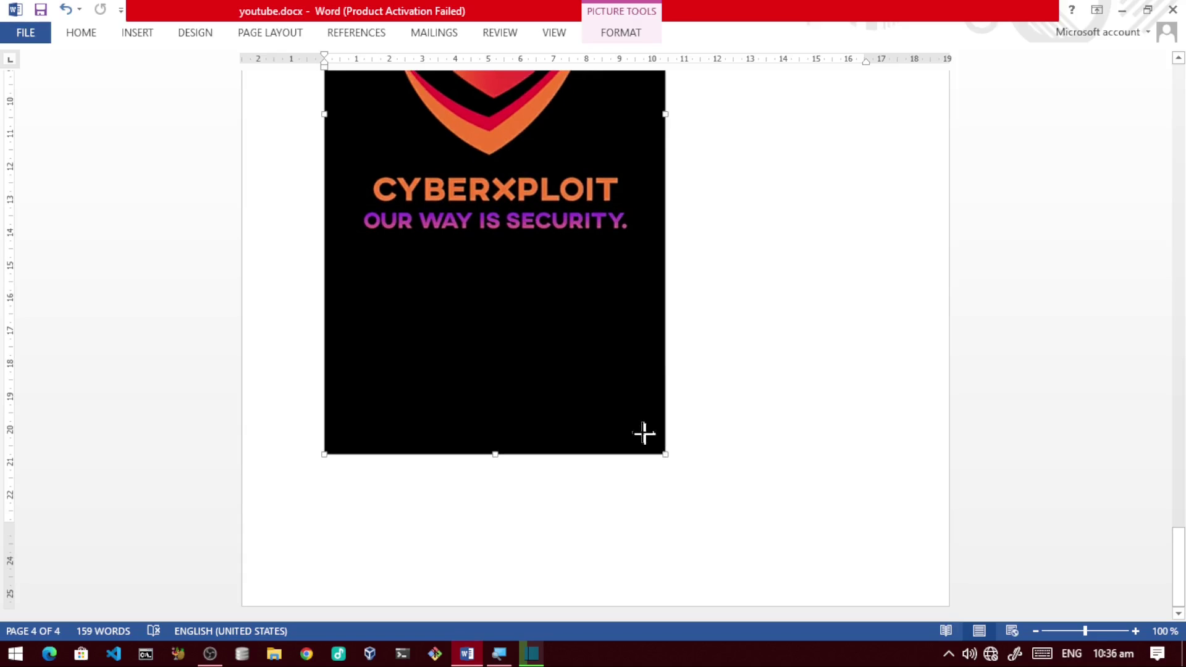
pyautogui.scroll(5, 565, 320)
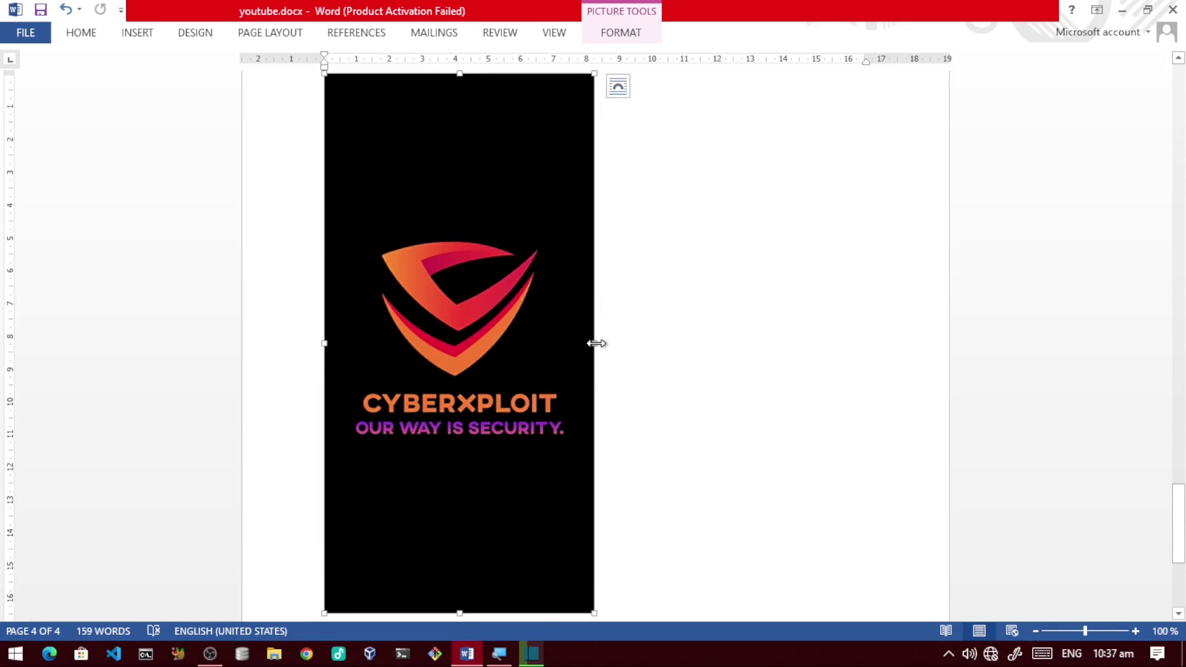
# Step: Widen the logo, then shorten and narrow it into a roughly square block near the page top
pyautogui.moveTo(596, 343); pyautogui.dragTo(795, 351)
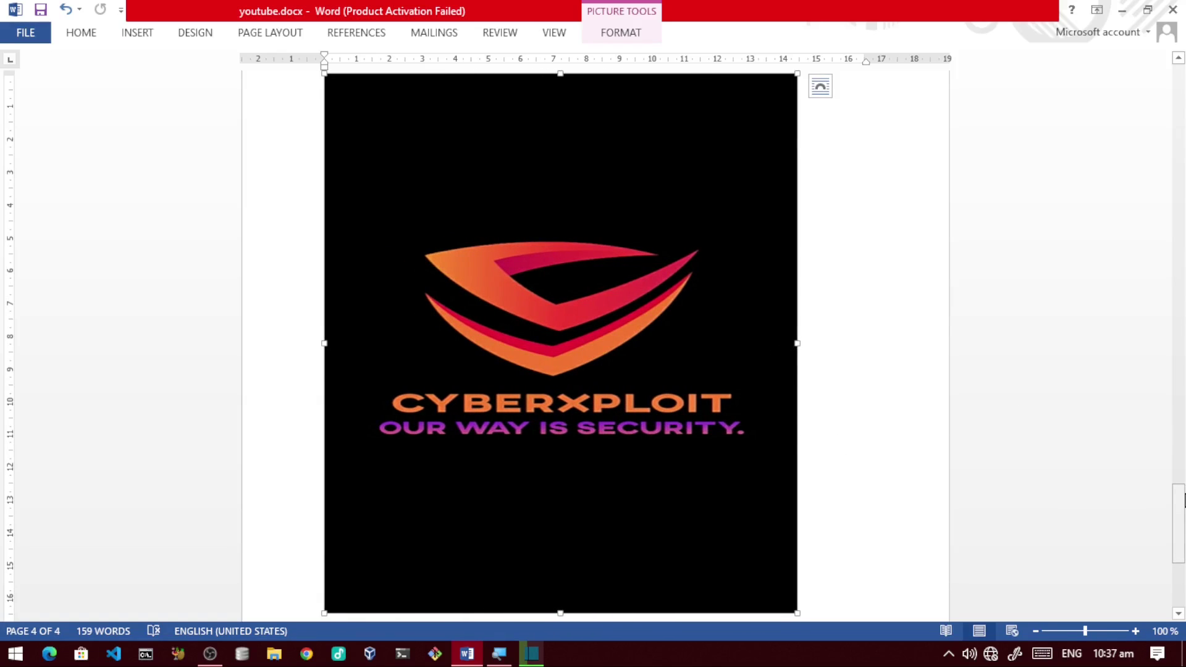
pyautogui.moveTo(1181, 501); pyautogui.dragTo(1181, 529)
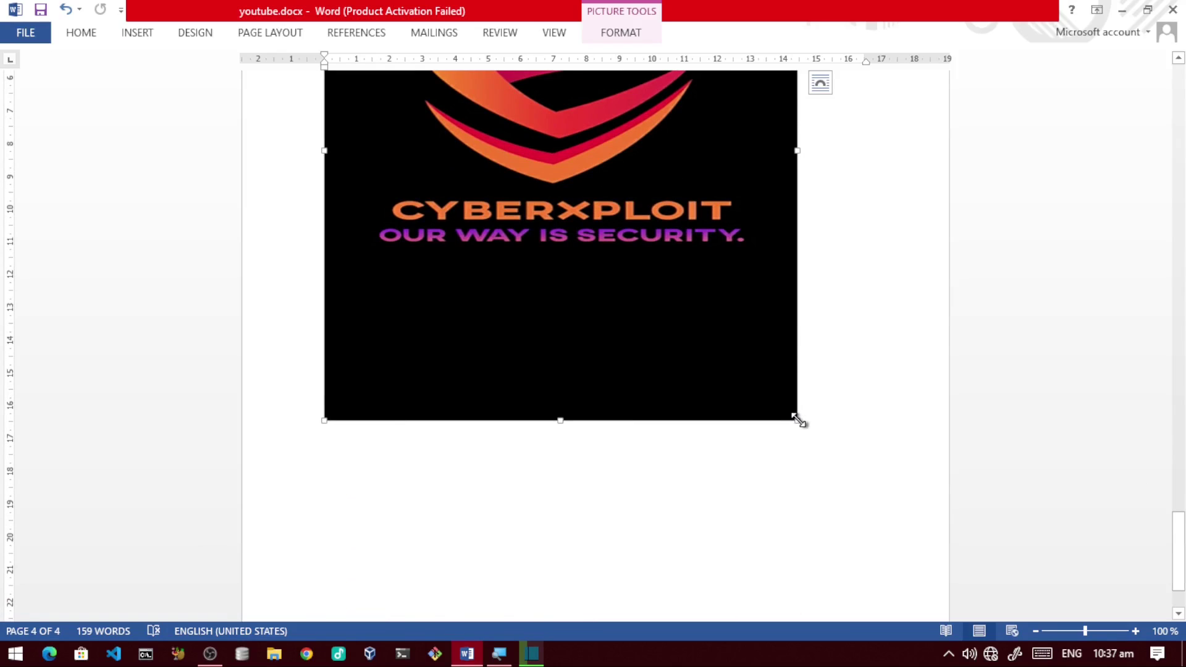
pyautogui.moveTo(797, 419); pyautogui.dragTo(798, 421)
pyautogui.scroll(3, 563, 416)
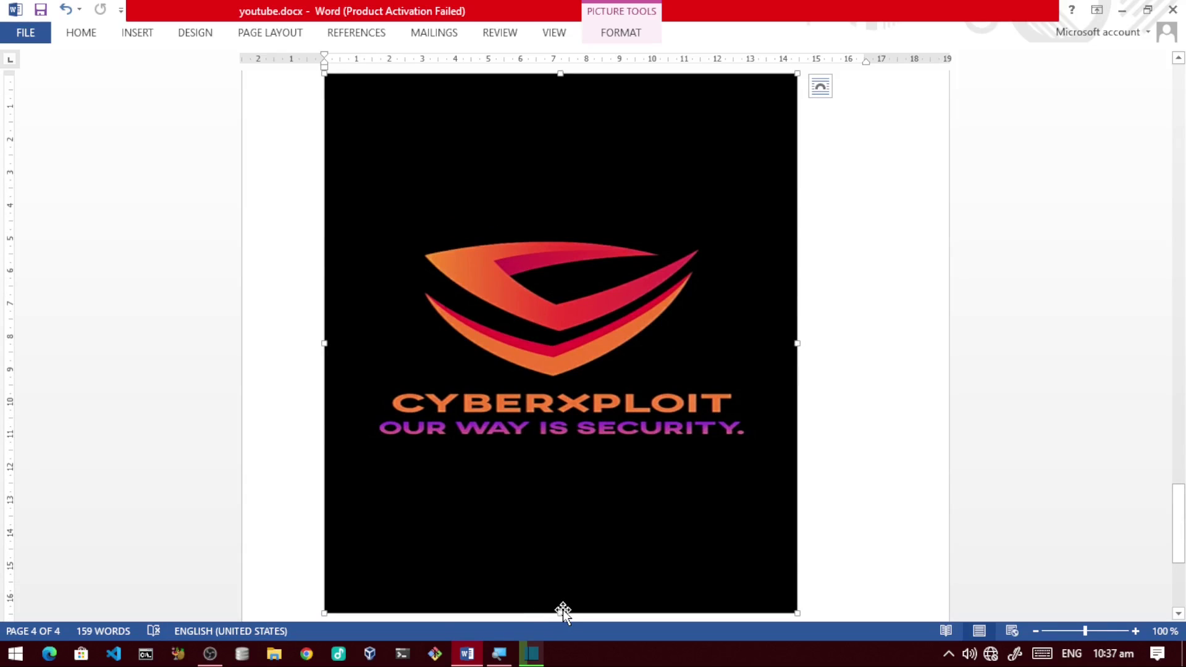
pyautogui.moveTo(560, 610); pyautogui.dragTo(560, 345)
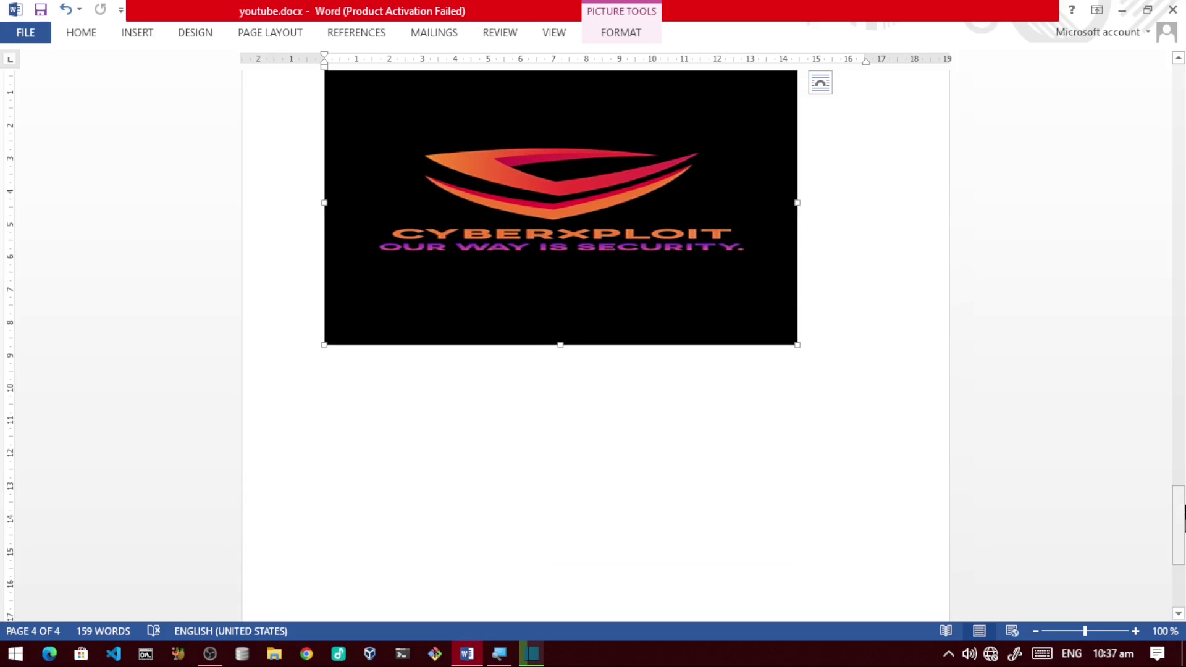
pyautogui.moveTo(1178, 537); pyautogui.dragTo(1183, 494)
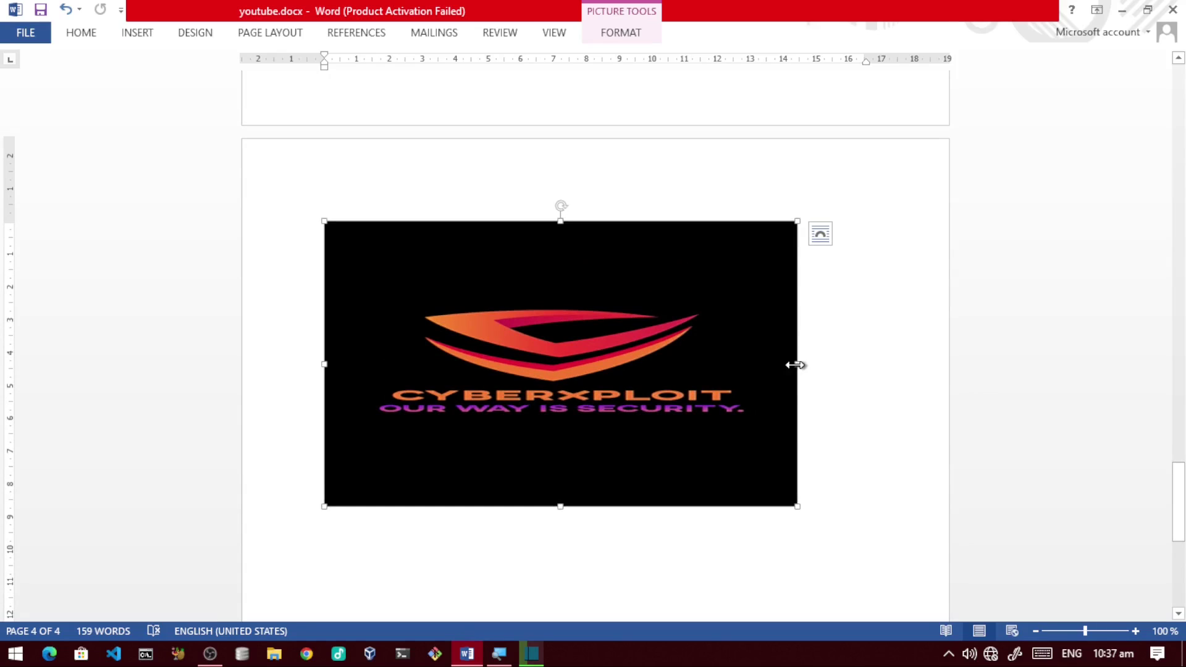
pyautogui.moveTo(795, 366); pyautogui.dragTo(710, 366)
pyautogui.moveTo(796, 364); pyautogui.dragTo(655, 365)
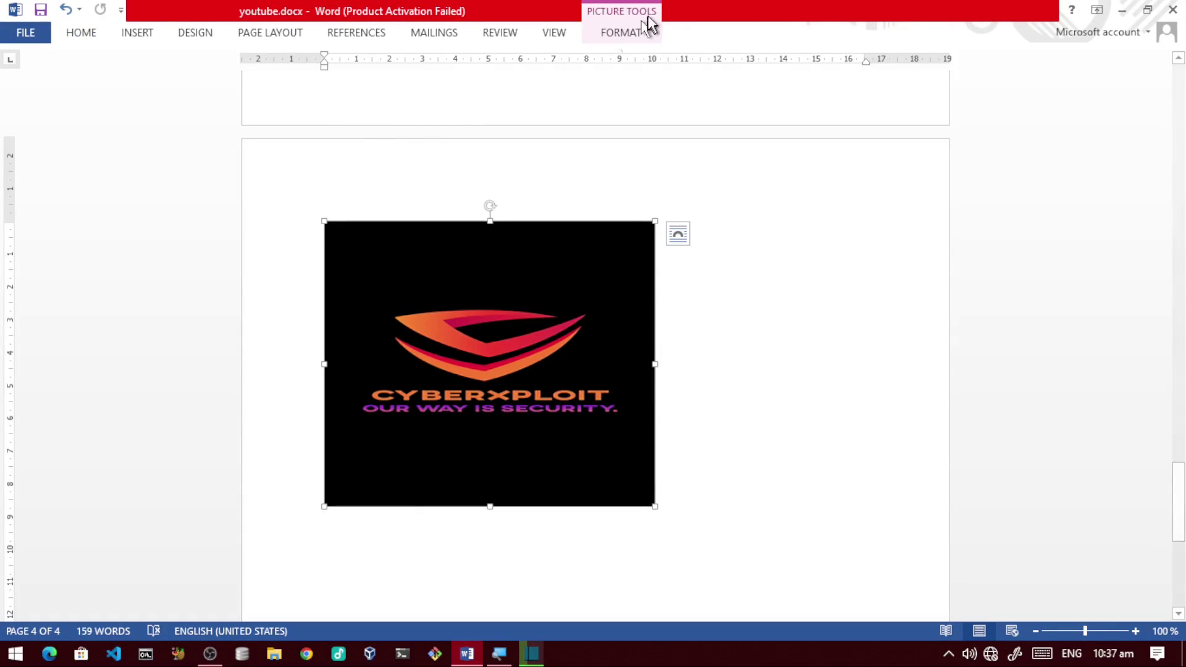
# Step: Start Remove Background on the logo from the Picture Tools FORMAT tab
pyautogui.click(621, 32)
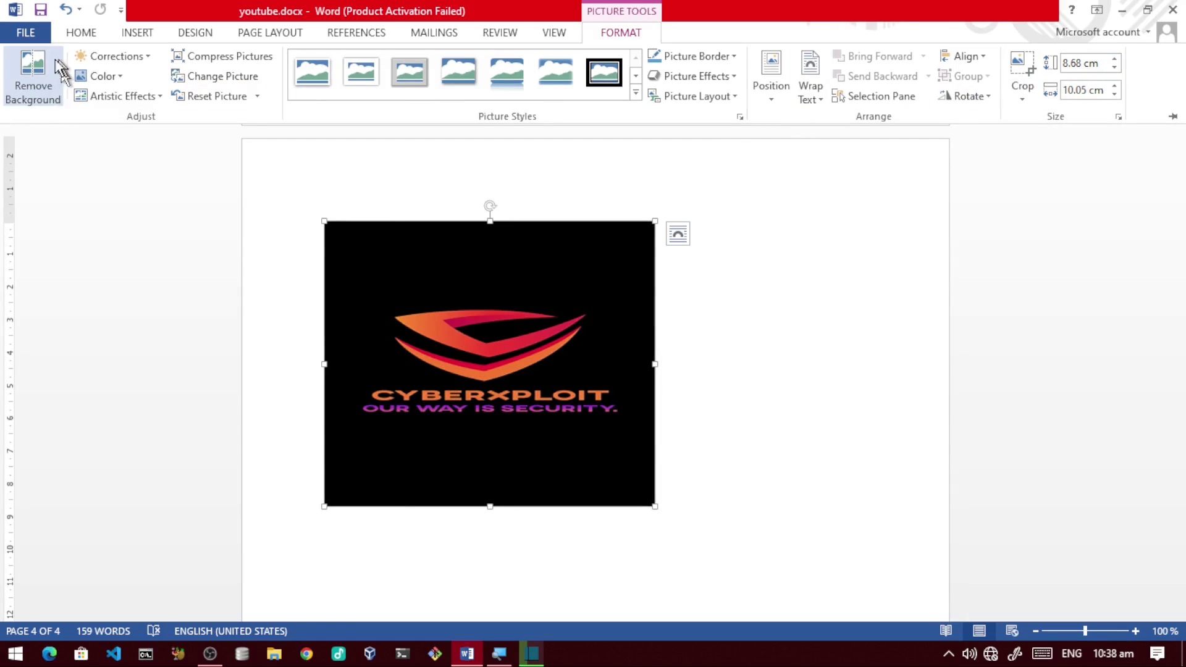
pyautogui.click(29, 77)
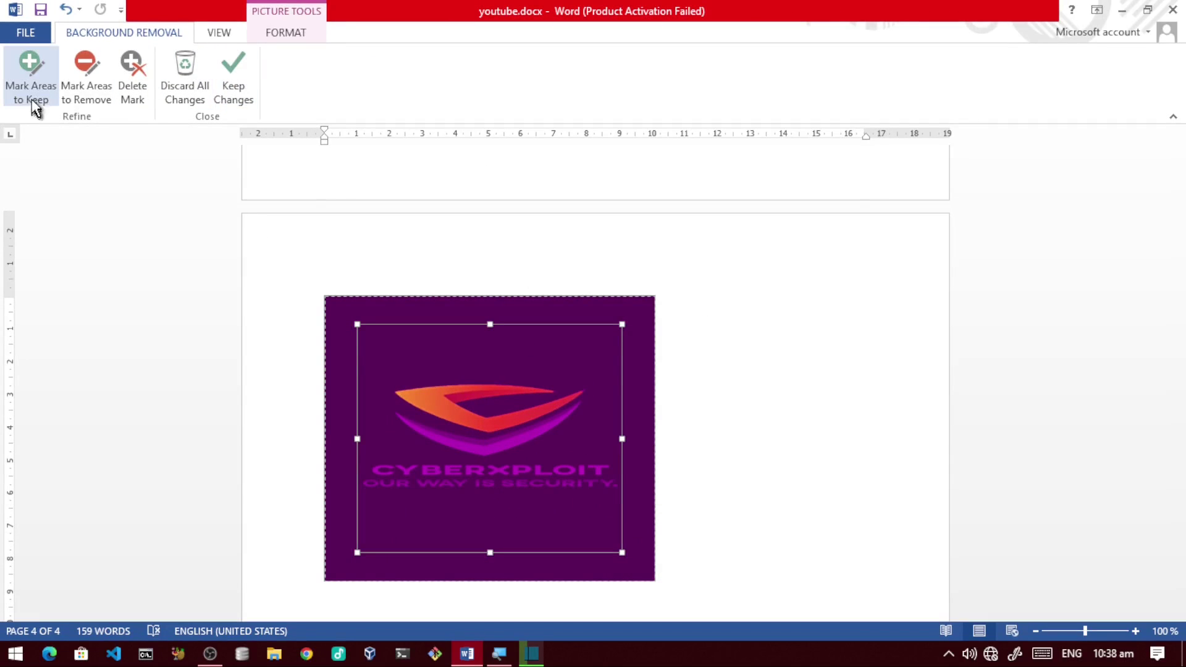
# Step: Draw keep marks along the logo's top, right, bottom and left edges
pyautogui.click(23, 81)
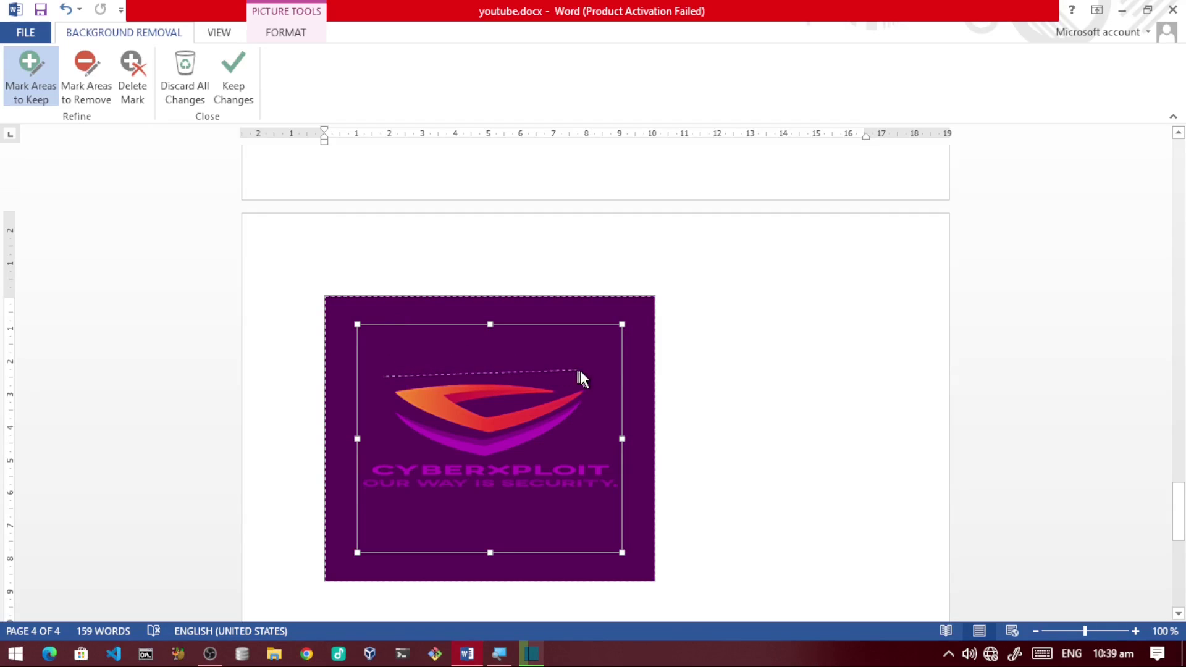
pyautogui.moveTo(580, 370); pyautogui.dragTo(598, 376)
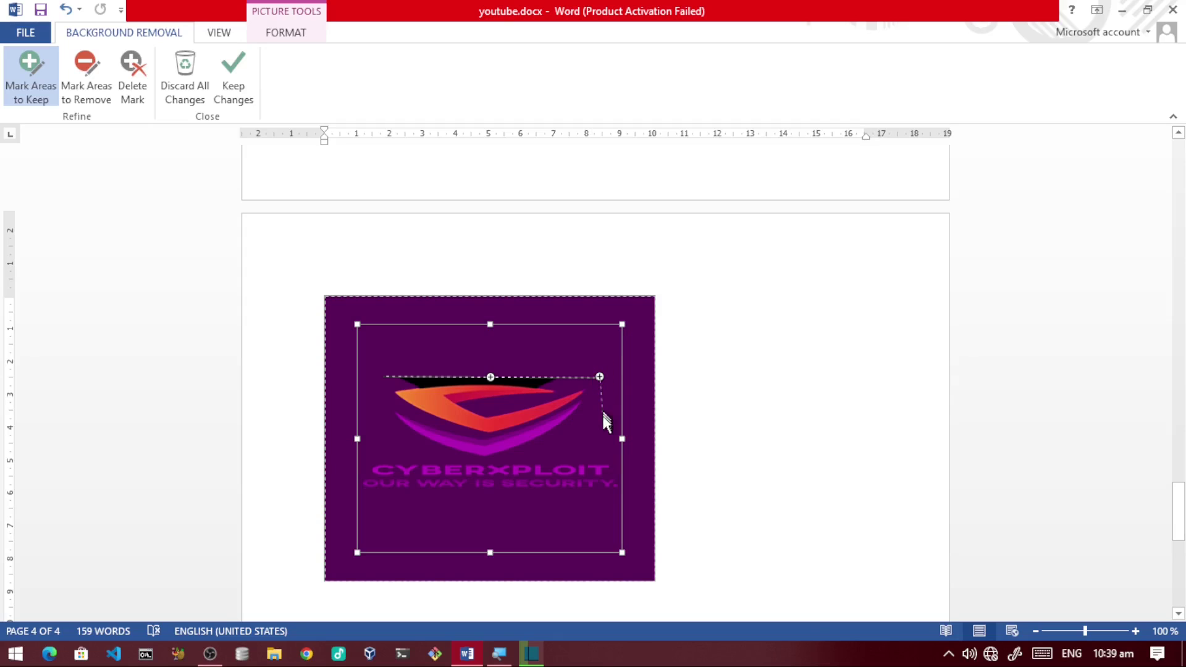
pyautogui.moveTo(600, 512); pyautogui.dragTo(377, 513)
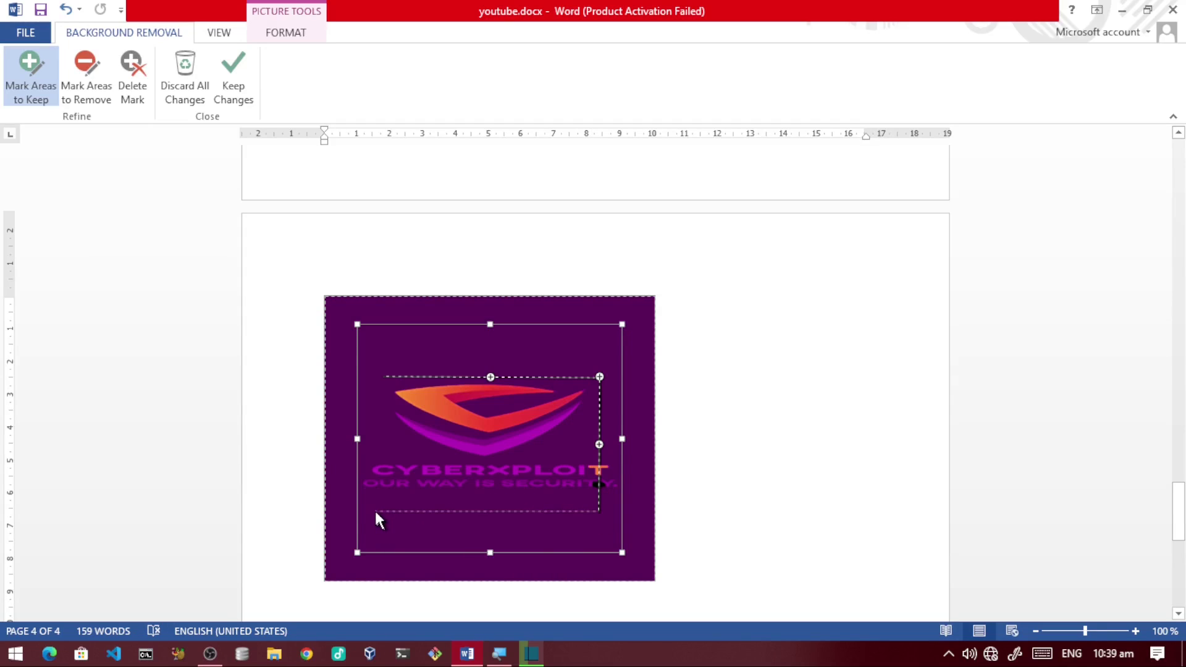
pyautogui.moveTo(376, 513); pyautogui.dragTo(377, 508)
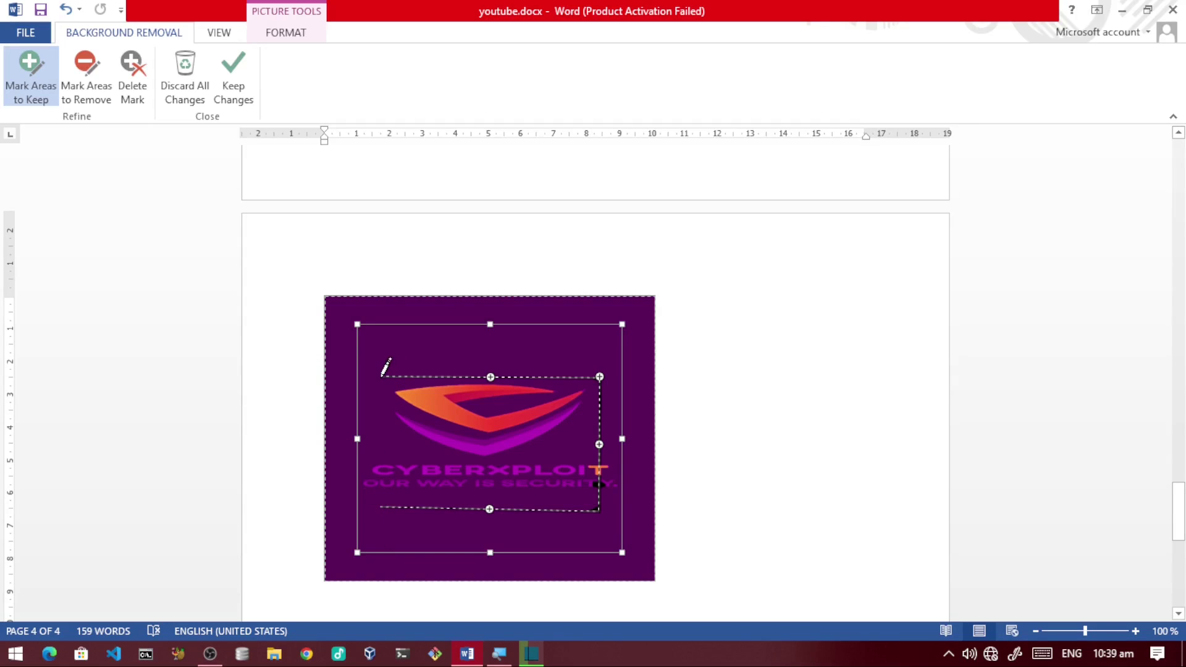
pyautogui.moveTo(379, 464); pyautogui.dragTo(387, 509)
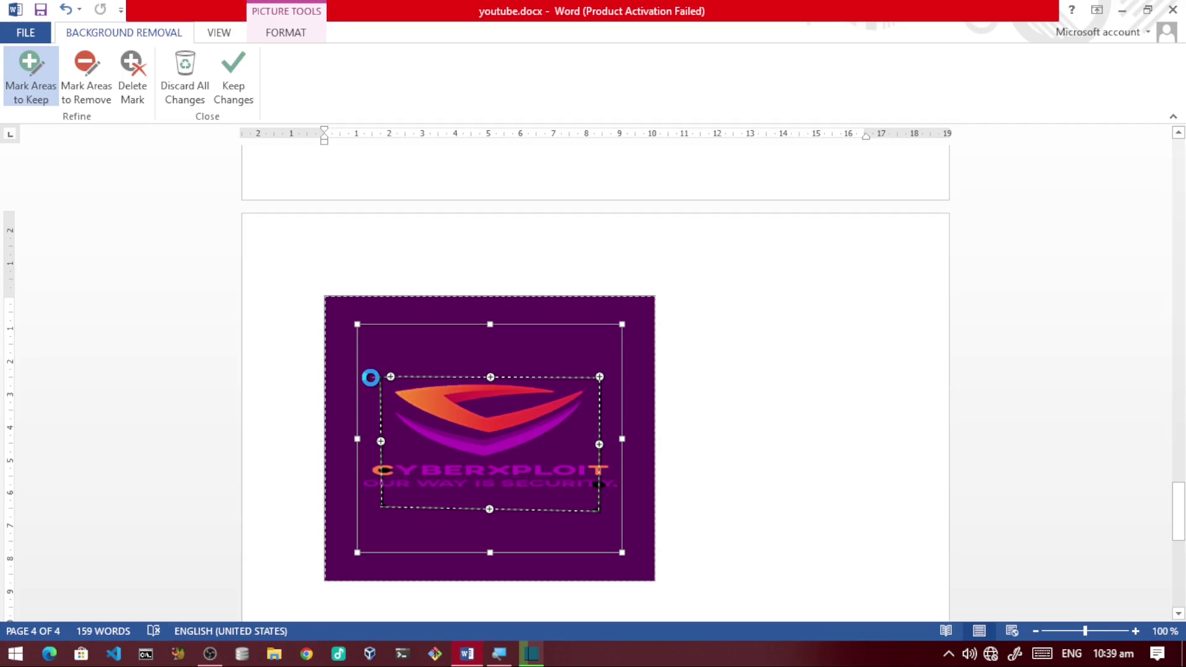
pyautogui.click(371, 378)
# Step: Undo the latest keep marks near the lettering and reactivate Mark Areas to Keep
pyautogui.press('Escape')
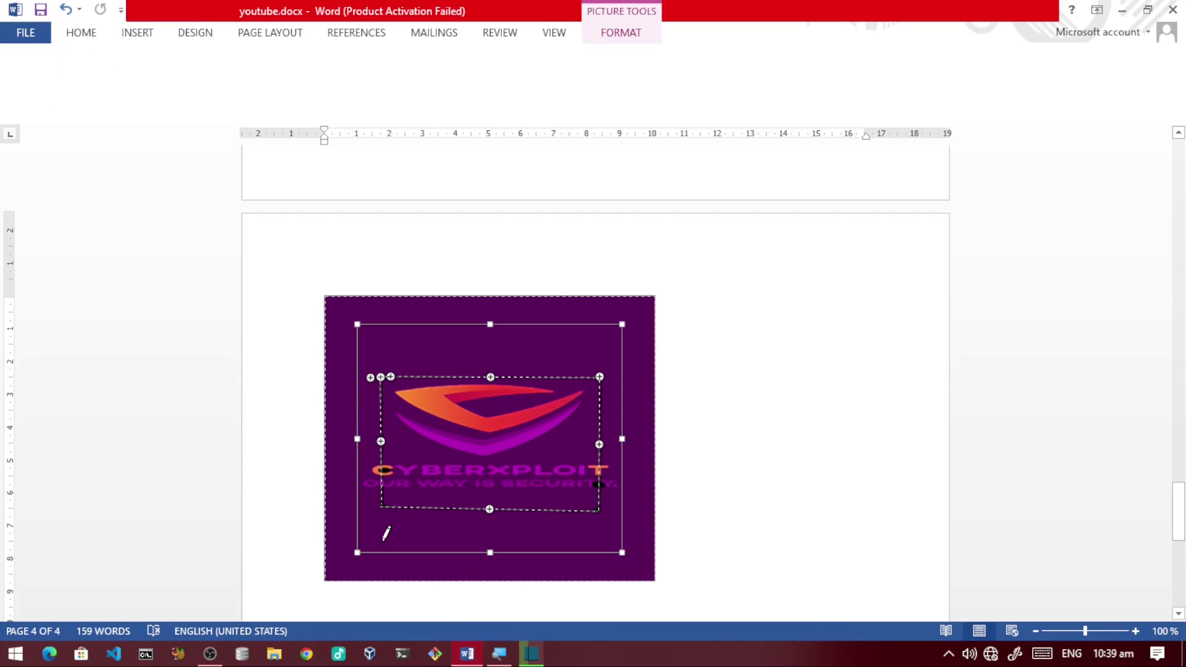
pyautogui.hotkey('ctrl', 'z')
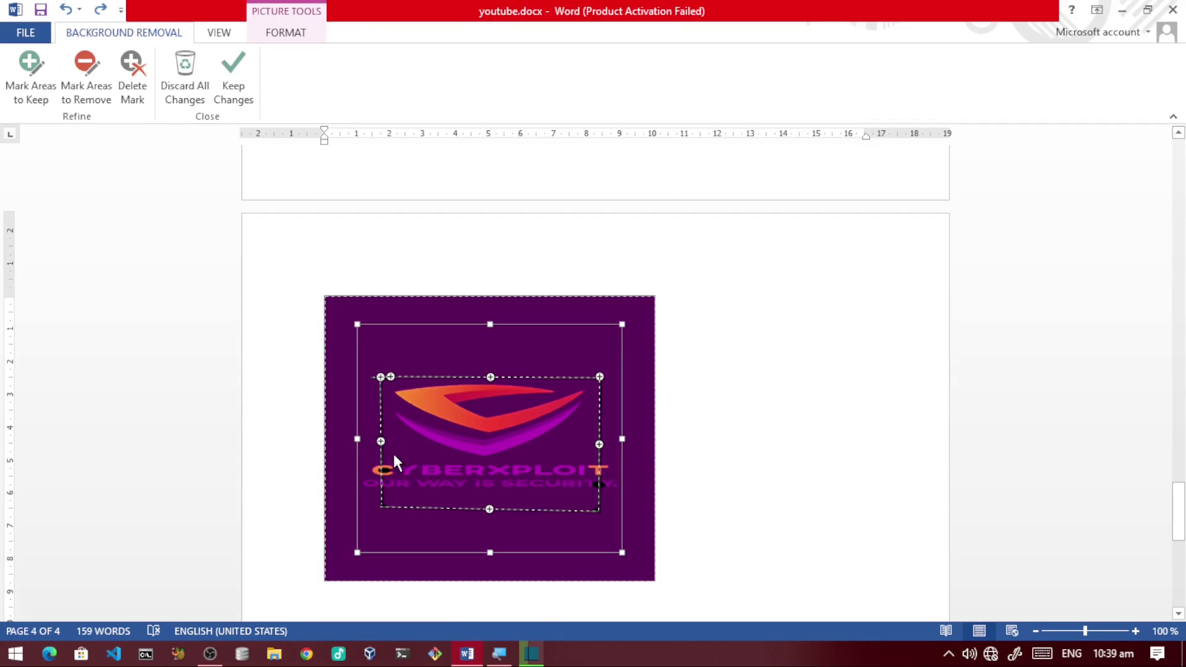
pyautogui.press('Escape')
pyautogui.hotkey('ctrl', 'z')
pyautogui.hotkey('ctrl', 'z')
pyautogui.hotkey('ctrl', 'z')
pyautogui.click(30, 75)
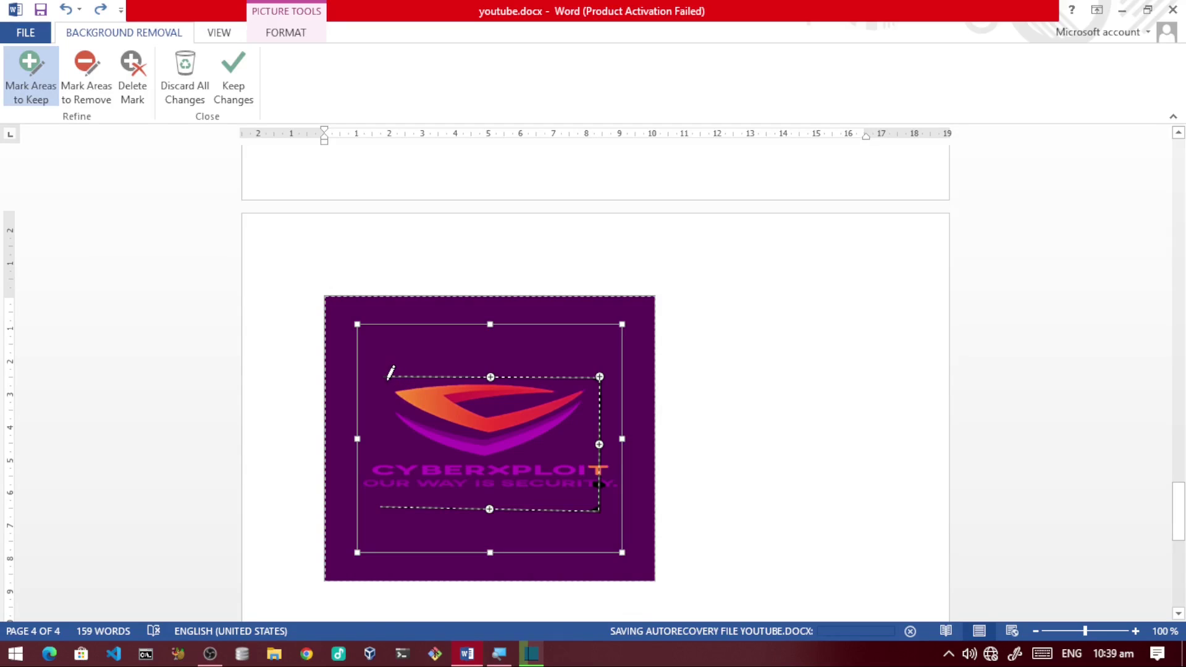
# Step: Draw a keep line down the logo's left side, then undo it
pyautogui.moveTo(390, 374); pyautogui.dragTo(385, 509)
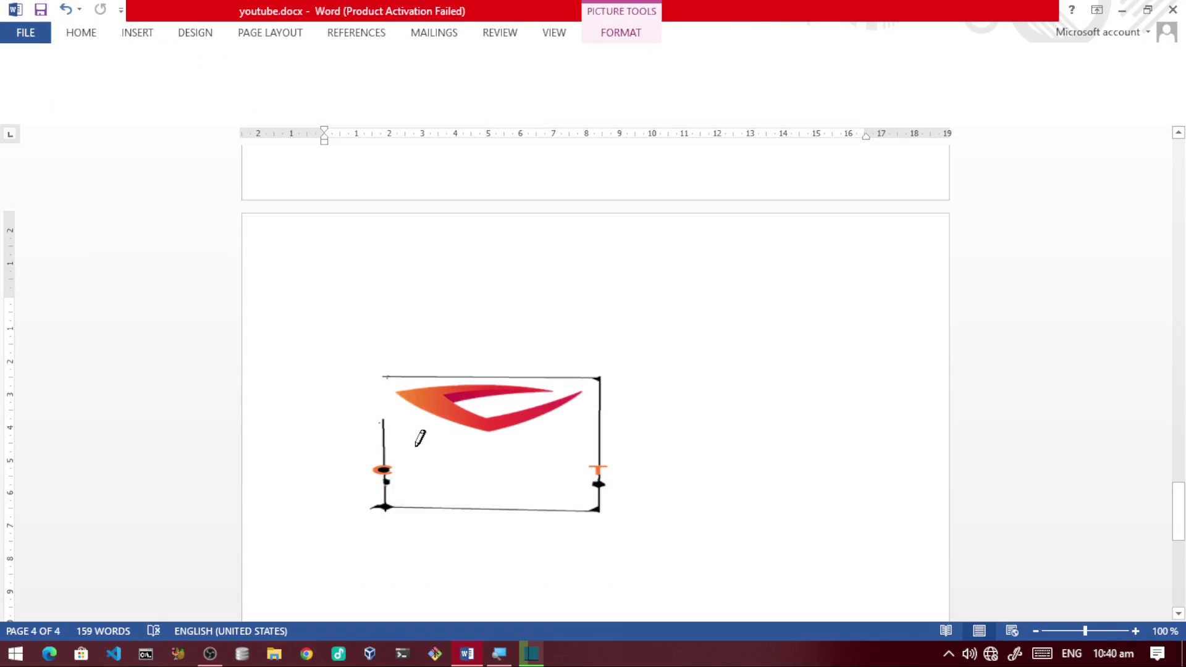
pyautogui.hotkey('ctrl', 'z')
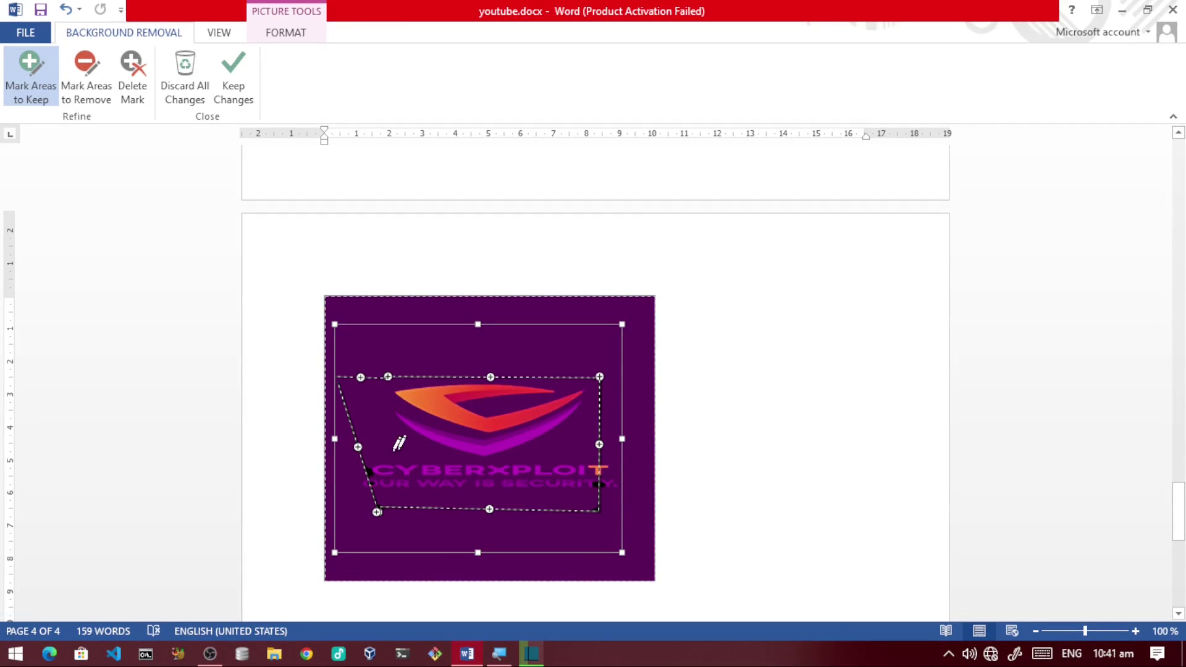
# Step: Mark the lettering, apply Keep Changes, undo it, then discard all background-removal changes
pyautogui.click(407, 446)
pyautogui.click(233, 77)
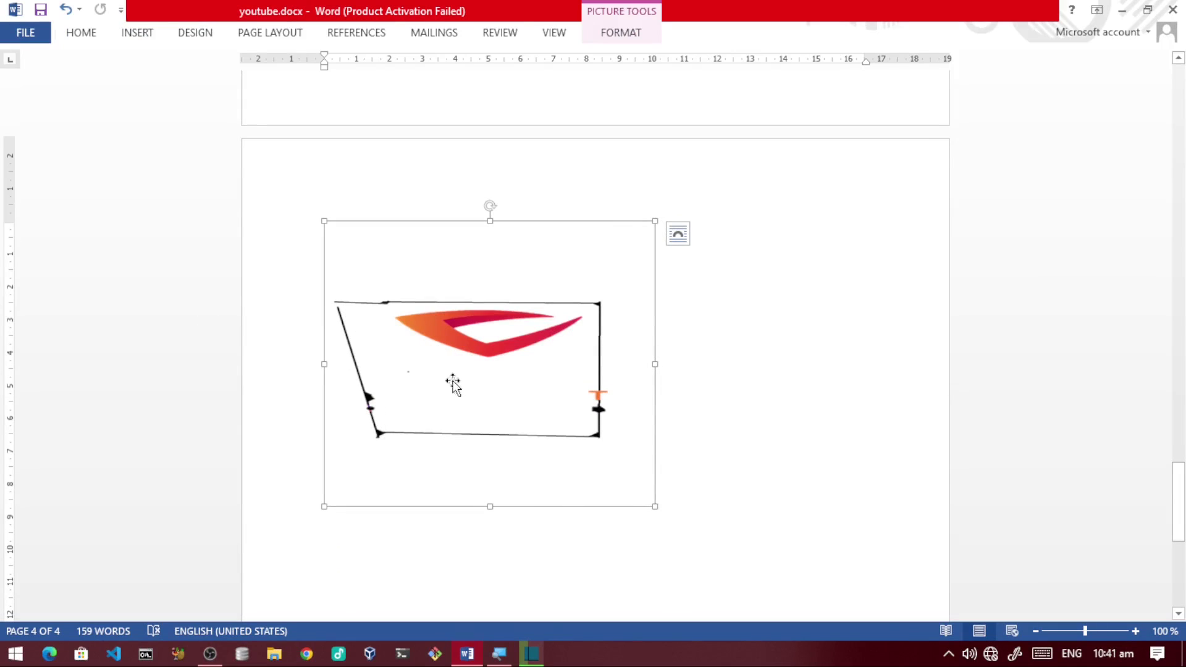
pyautogui.hotkey('ctrl', 'z')
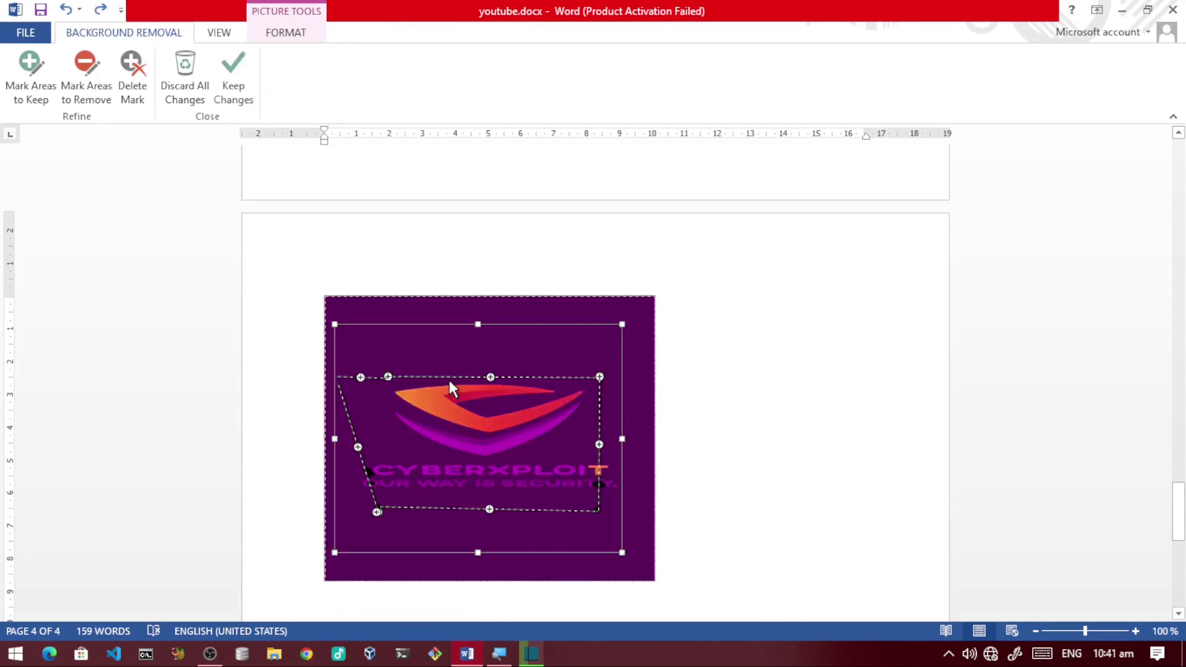
pyautogui.hotkey('ctrl', 'y')
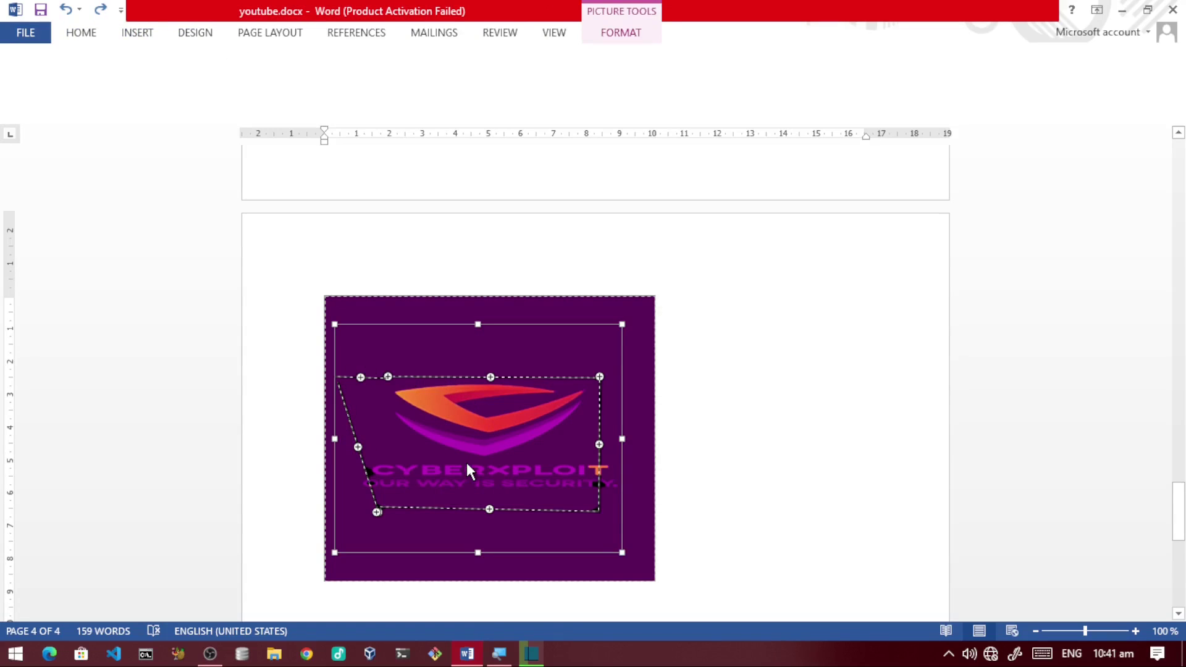
pyautogui.hotkey('ctrl', 'z')
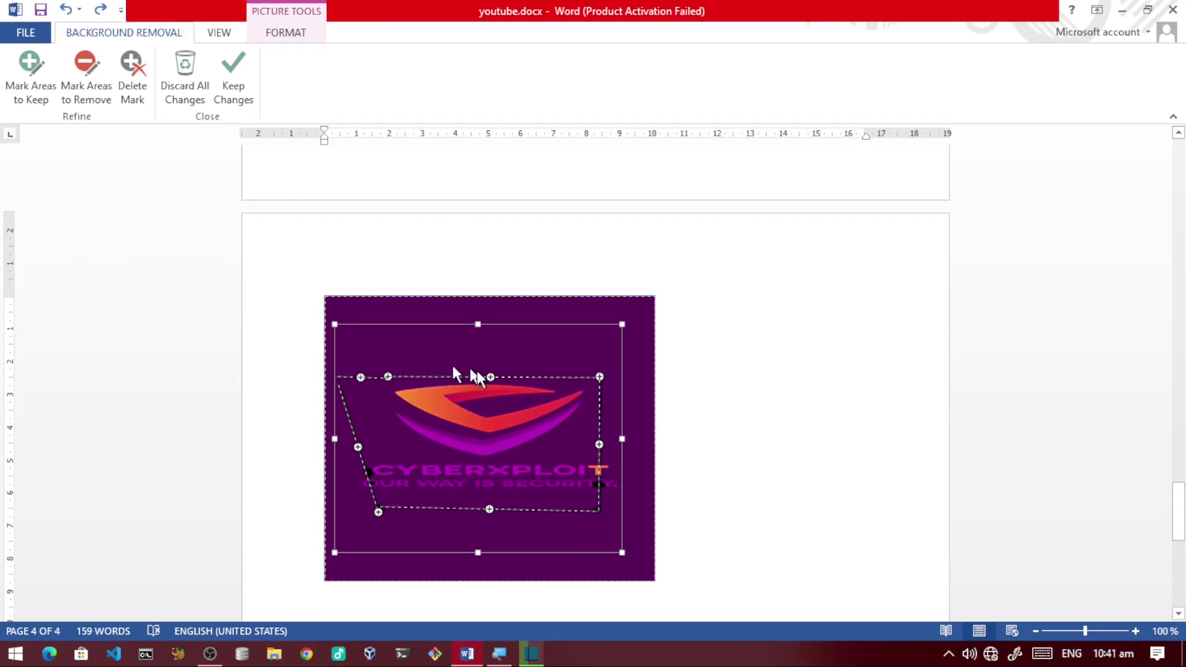
pyautogui.click(168, 84)
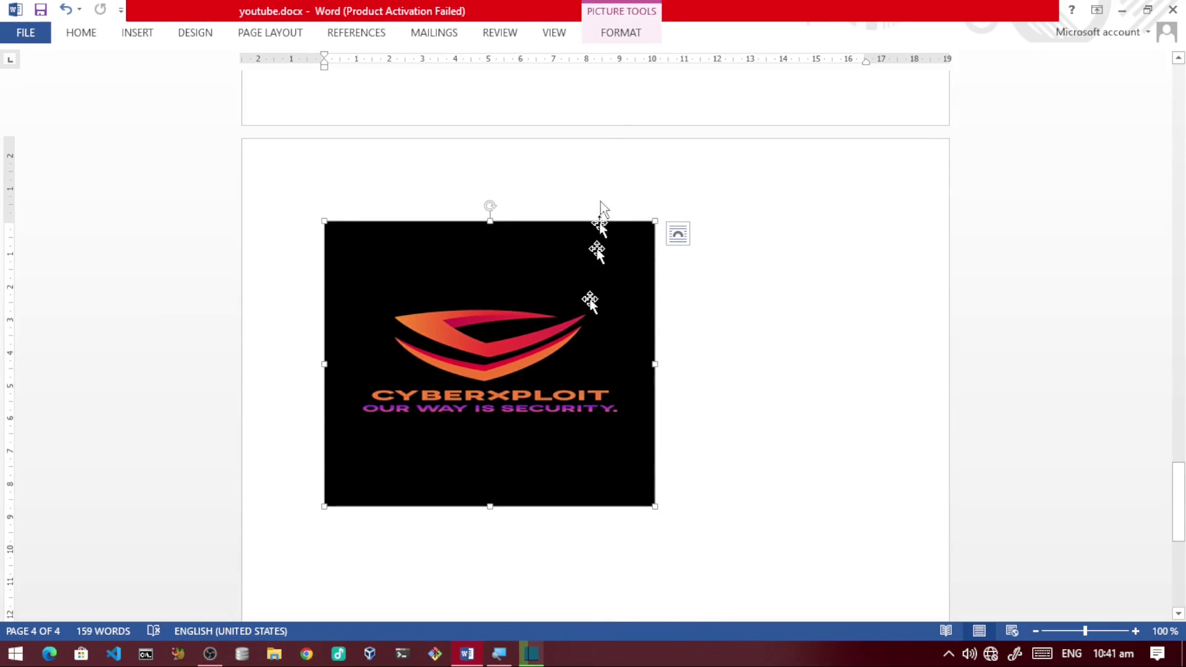
pyautogui.click(617, 32)
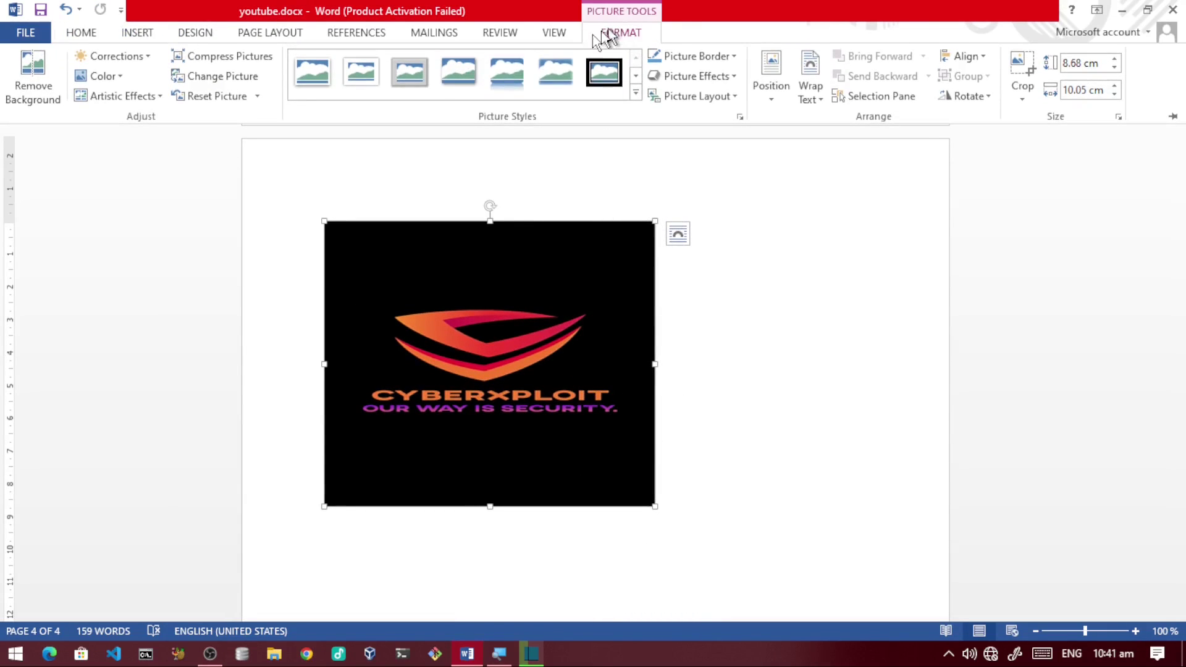
pyautogui.click(26, 85)
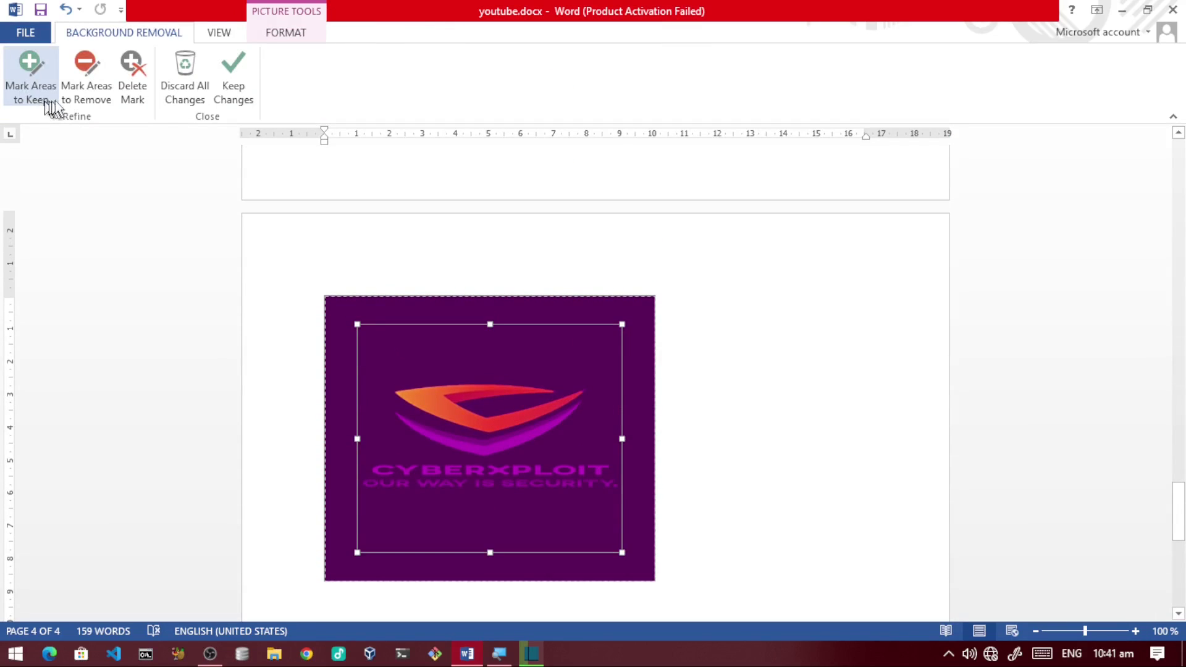
pyautogui.click(84, 77)
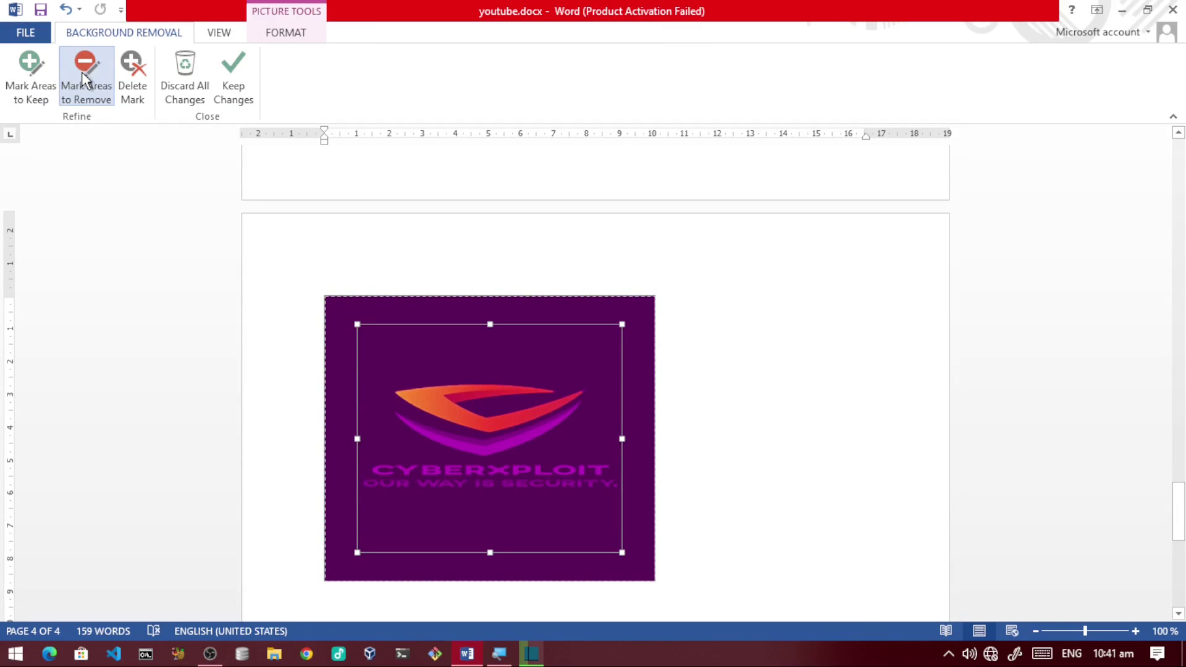
pyautogui.click(456, 356)
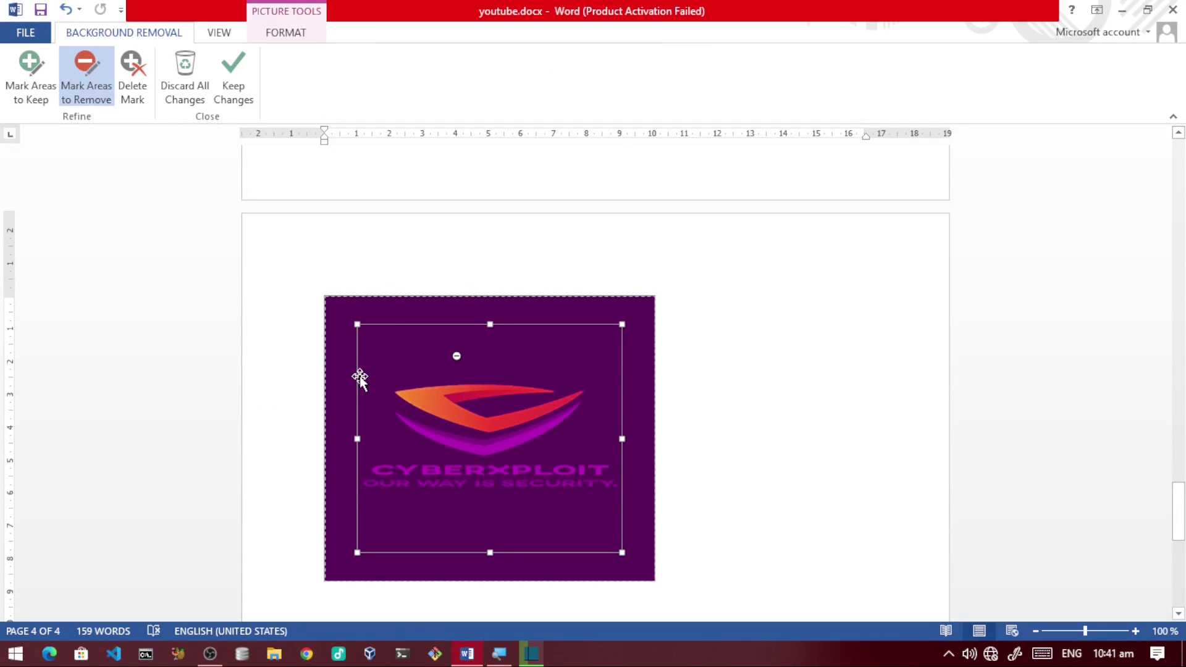
pyautogui.moveTo(365, 369); pyautogui.dragTo(433, 367)
pyautogui.moveTo(613, 383); pyautogui.dragTo(622, 377)
pyautogui.moveTo(371, 365); pyautogui.dragTo(604, 358)
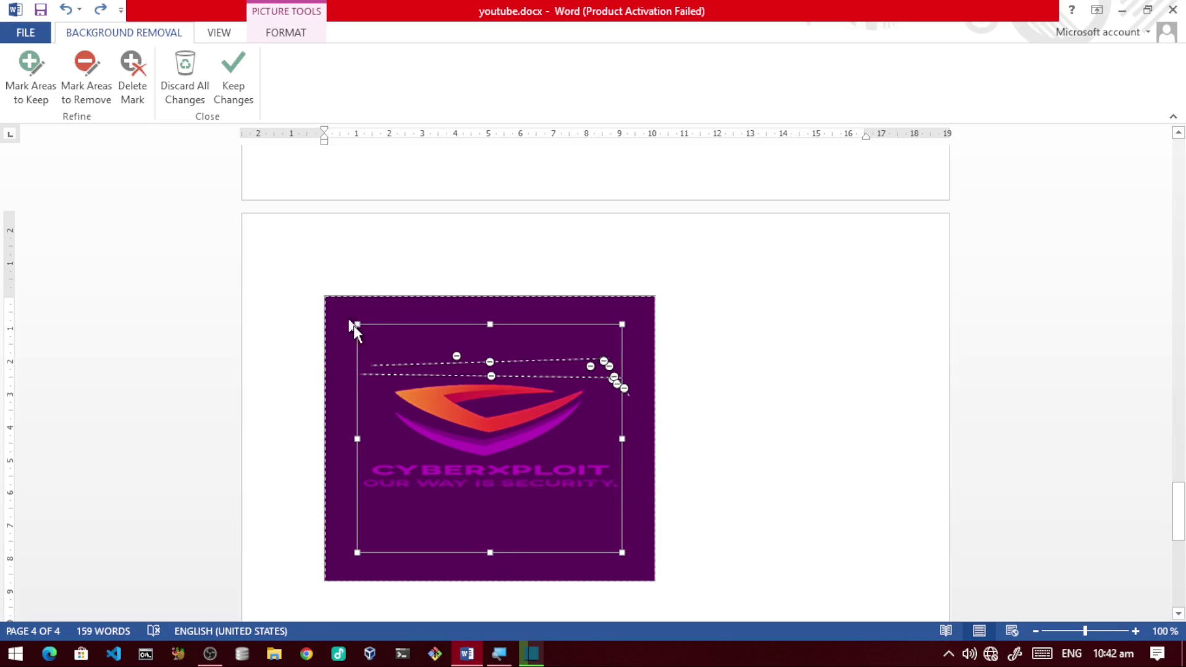
pyautogui.click(175, 87)
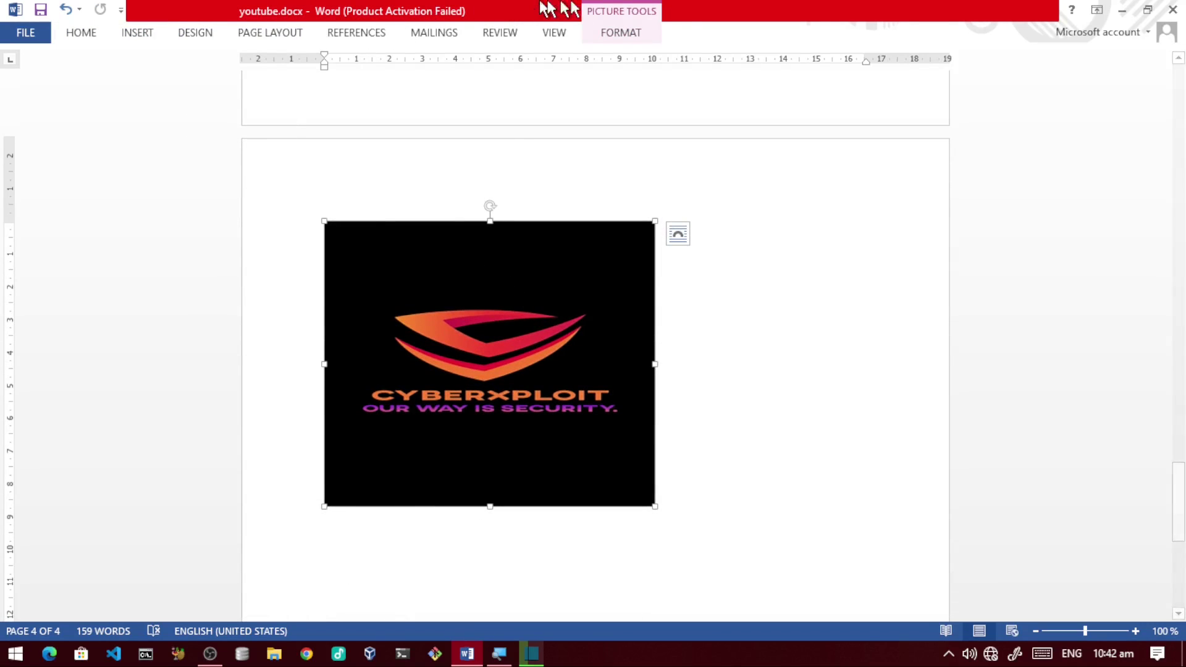
pyautogui.click(630, 37)
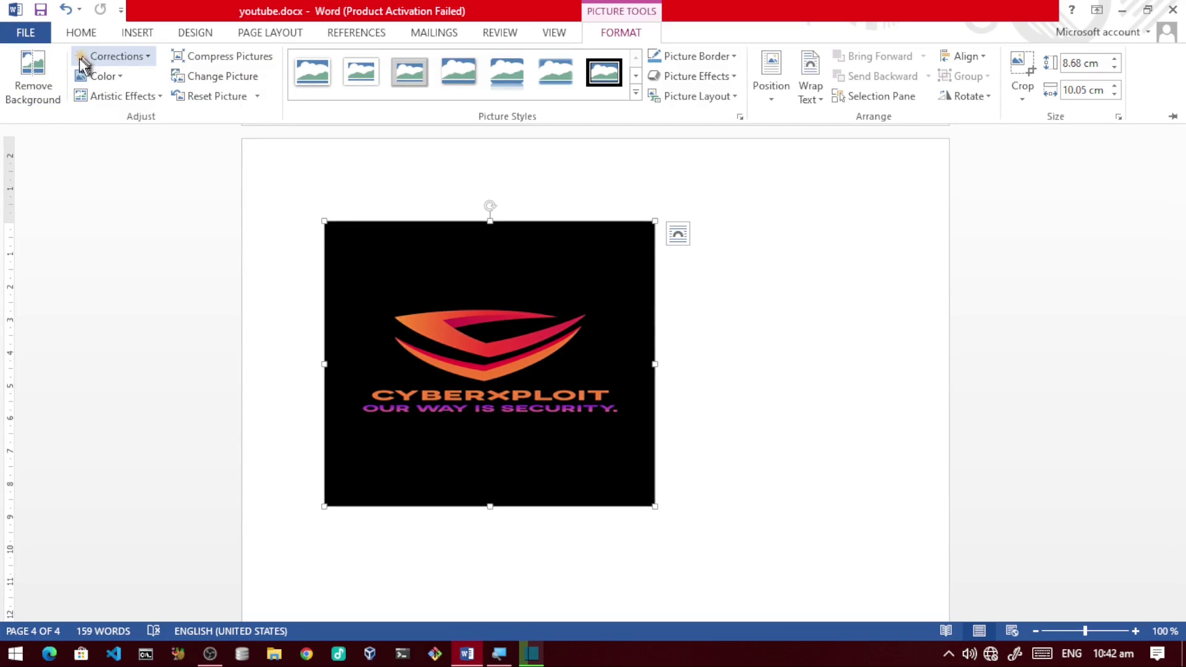
pyautogui.click(139, 68)
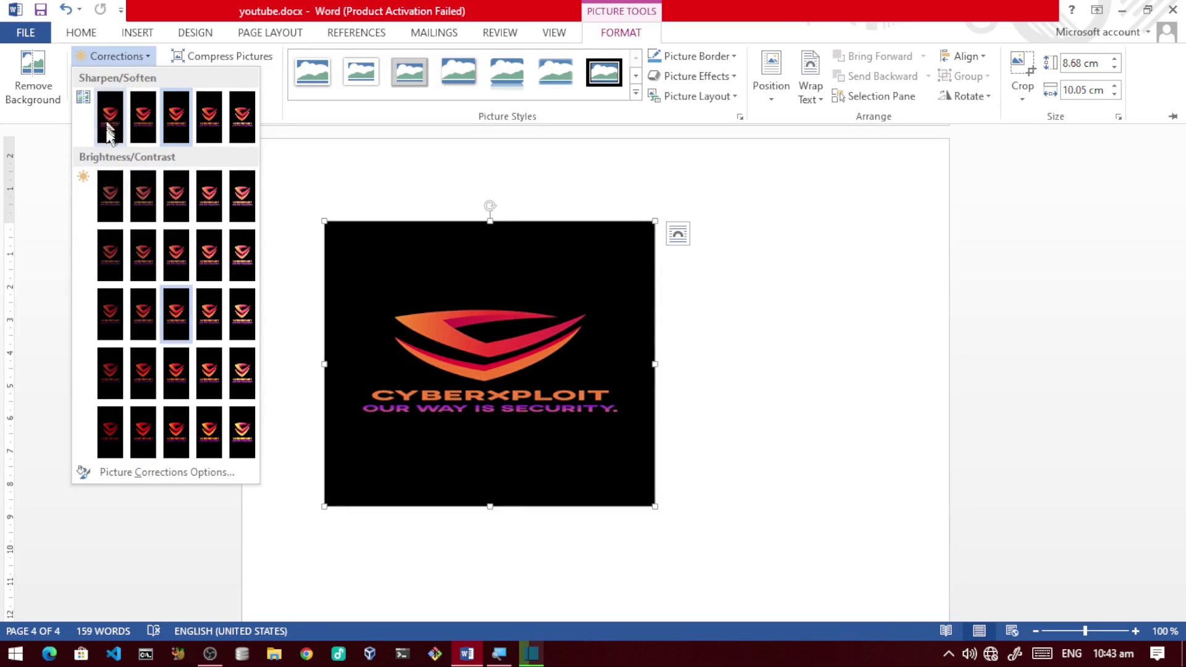
pyautogui.click(145, 123)
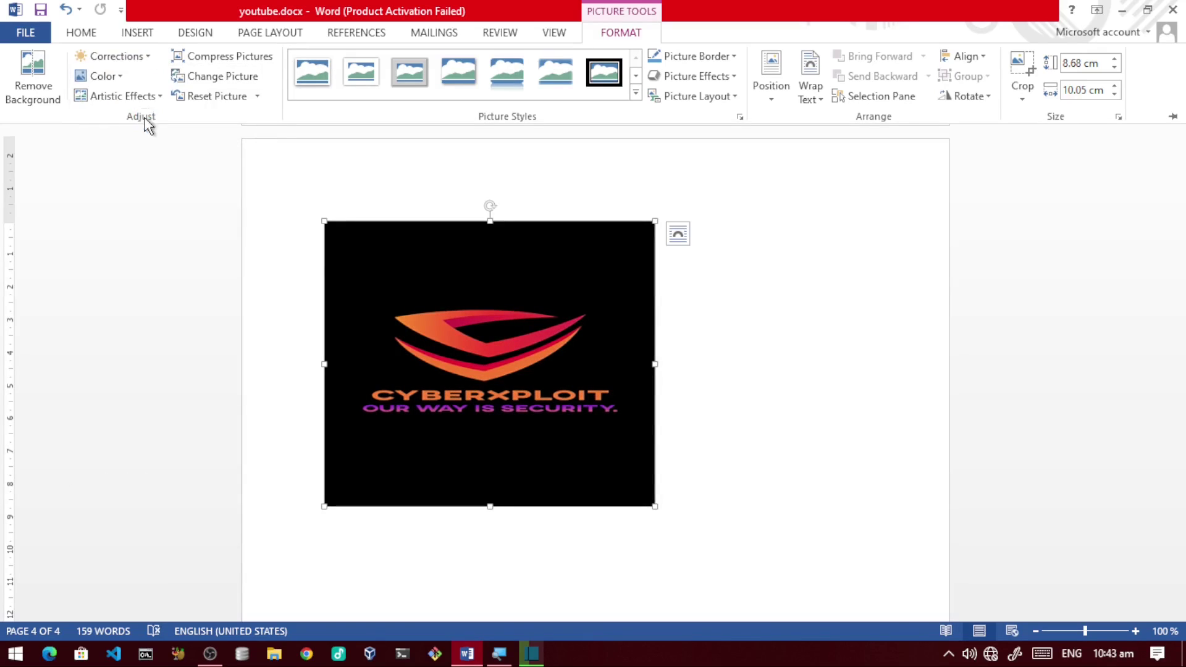
pyautogui.hotkey('ctrl', 'F1')
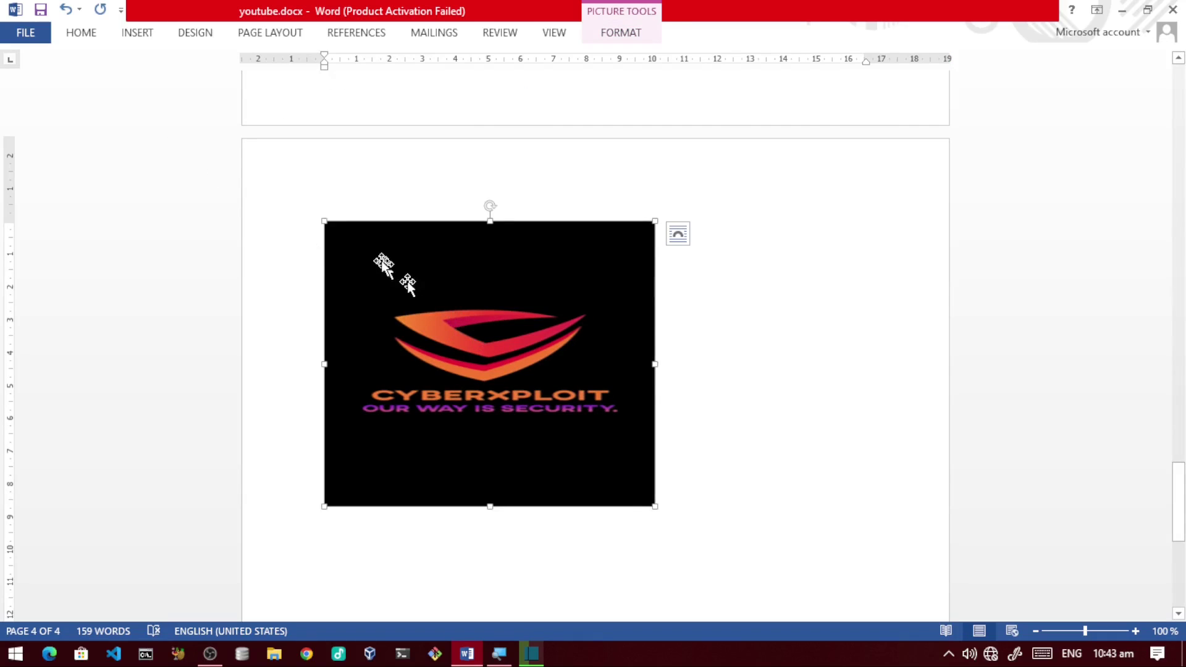
pyautogui.click(622, 33)
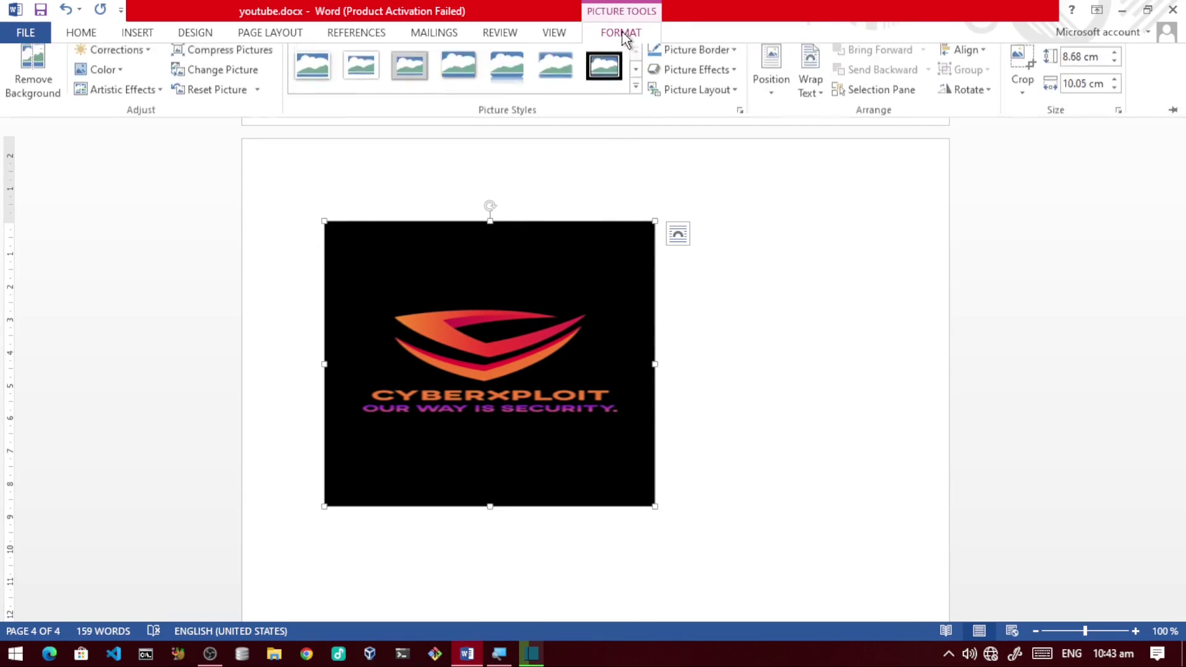
# Step: Apply the Sharpen: 50% and Brightness +40% Contrast +40% correction presets to the logo
pyautogui.click(104, 58)
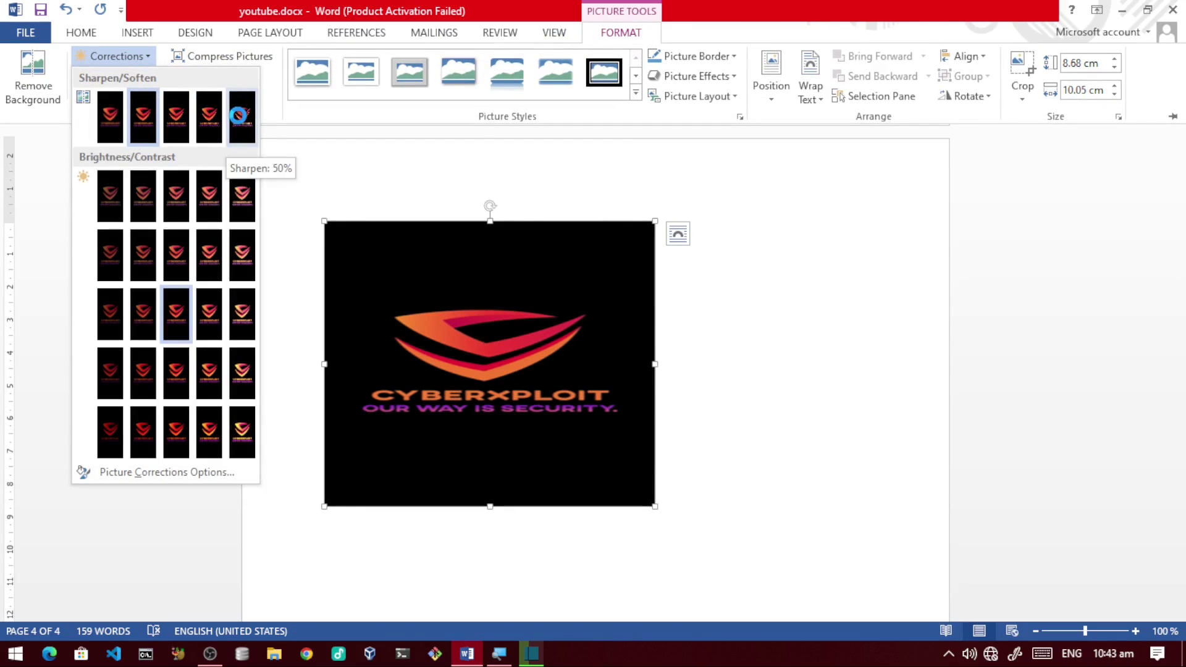
pyautogui.click(238, 115)
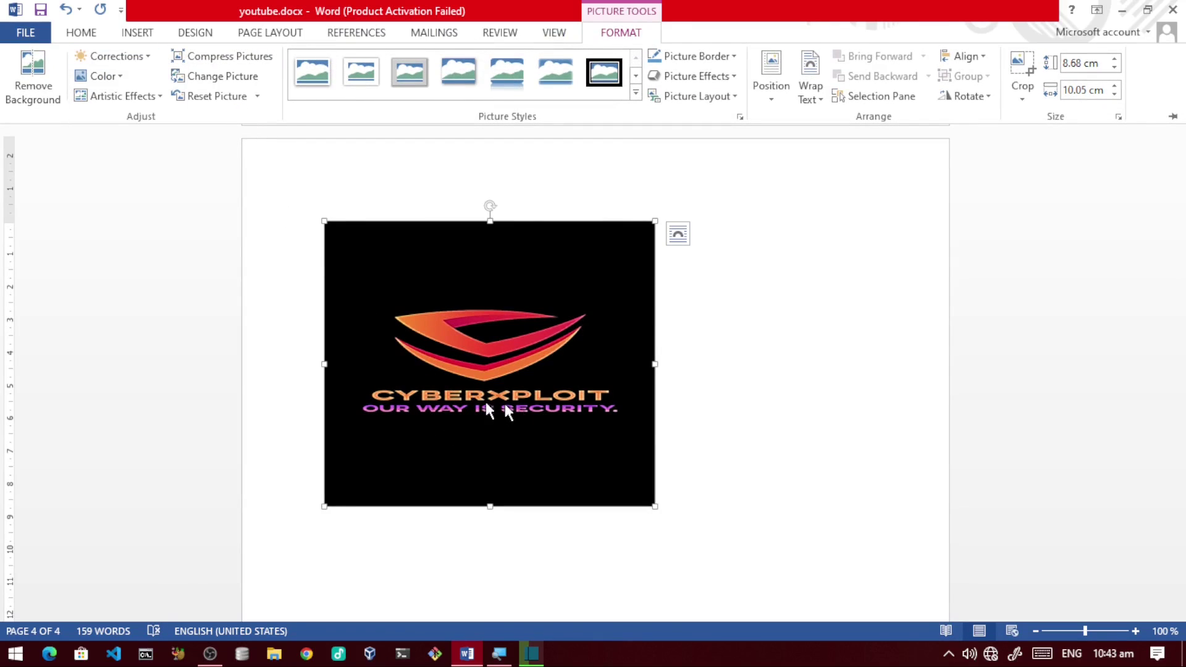
pyautogui.click(635, 34)
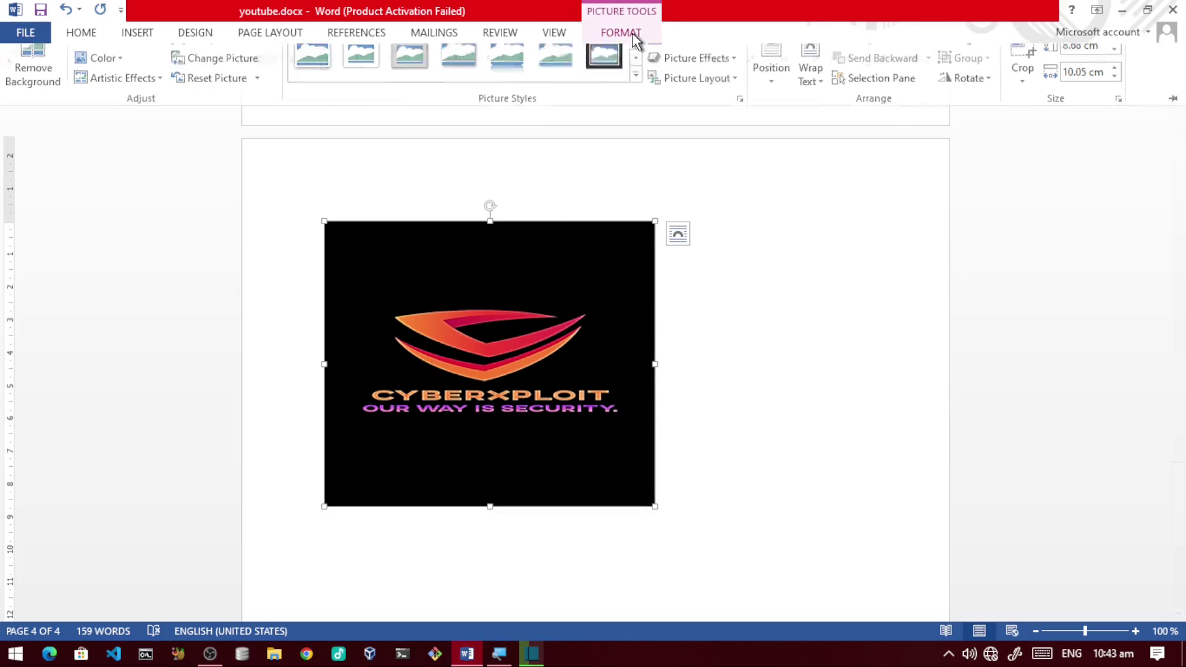
pyautogui.click(618, 33)
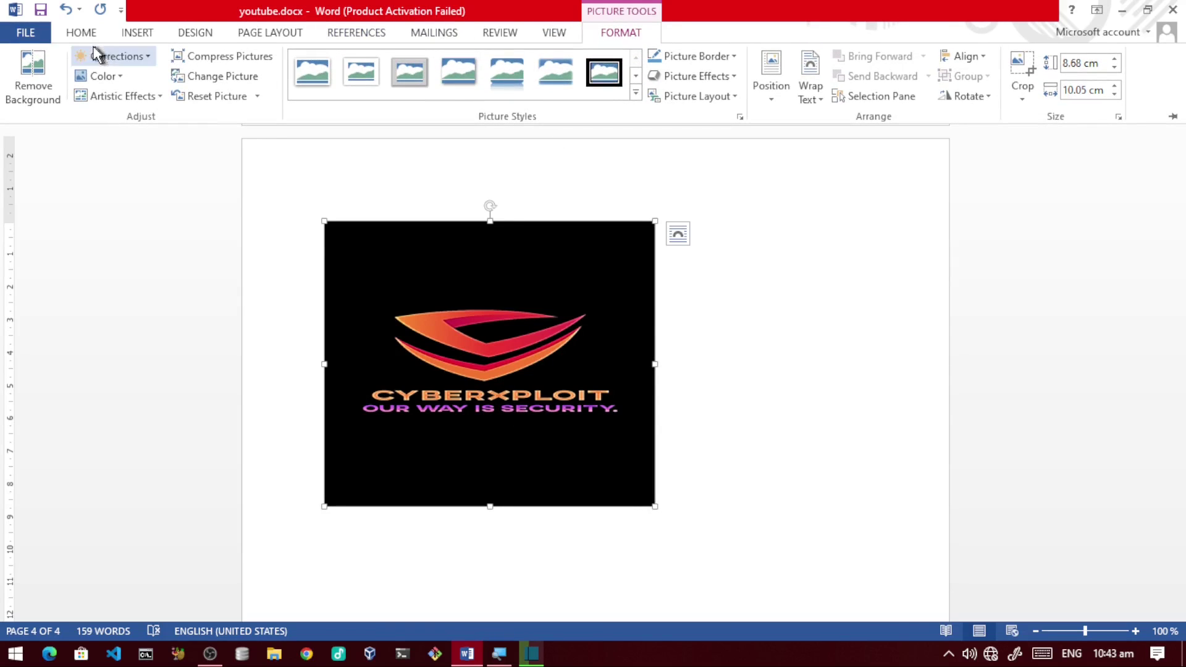
pyautogui.click(116, 59)
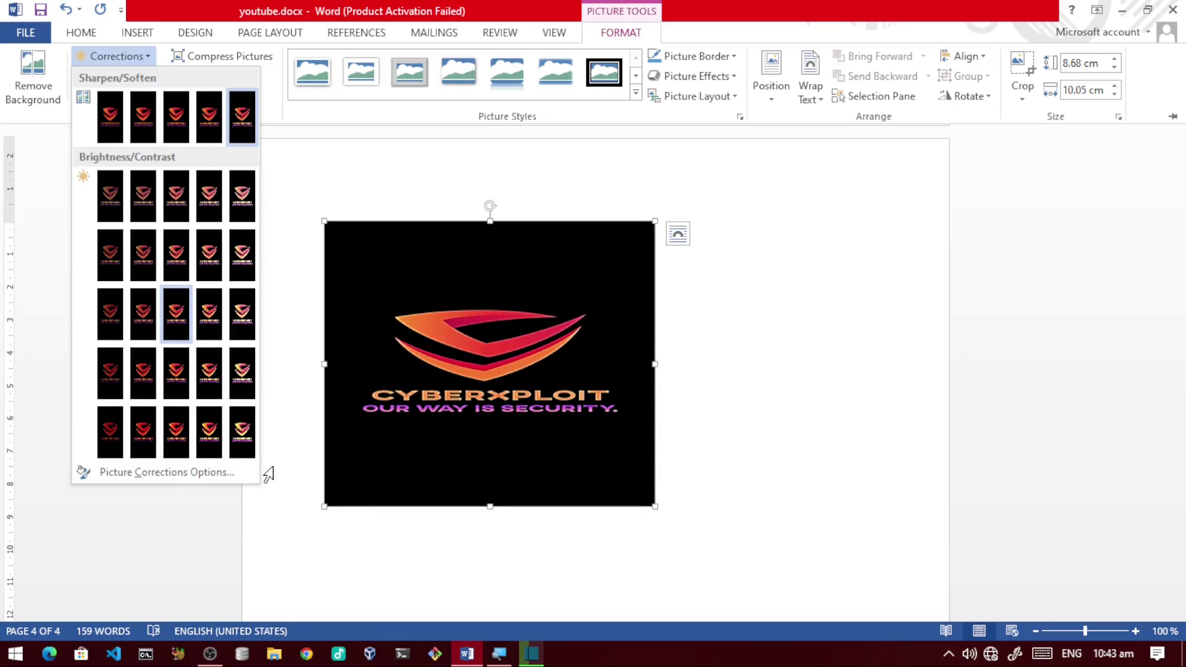
pyautogui.click(243, 435)
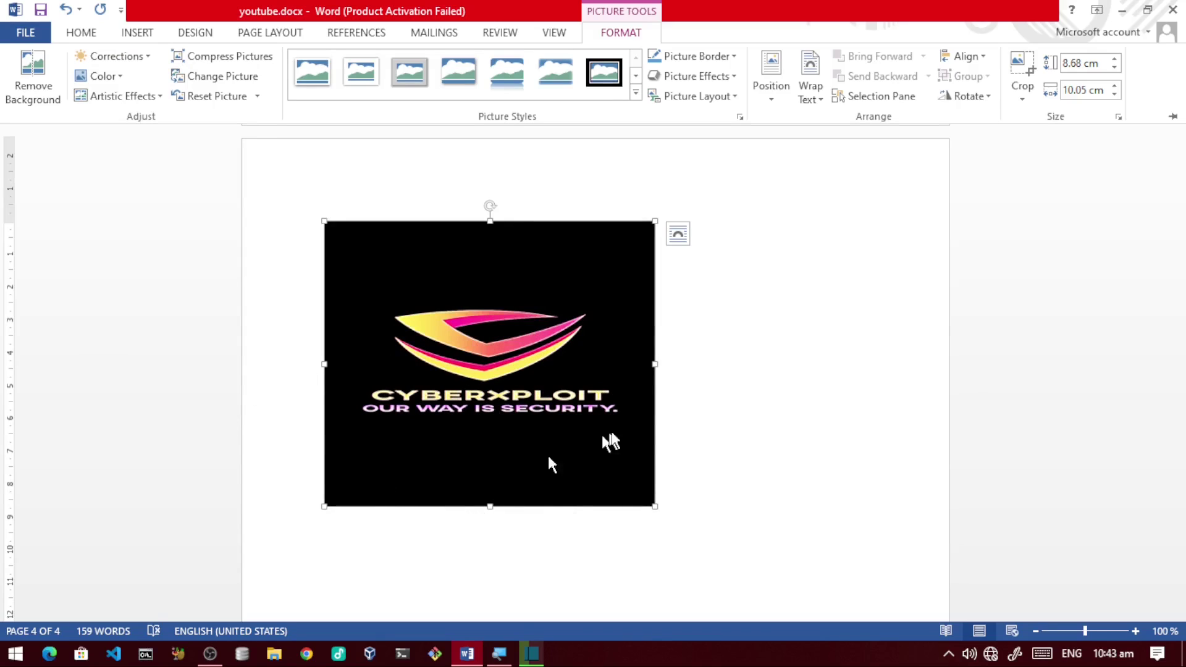
pyautogui.click(117, 79)
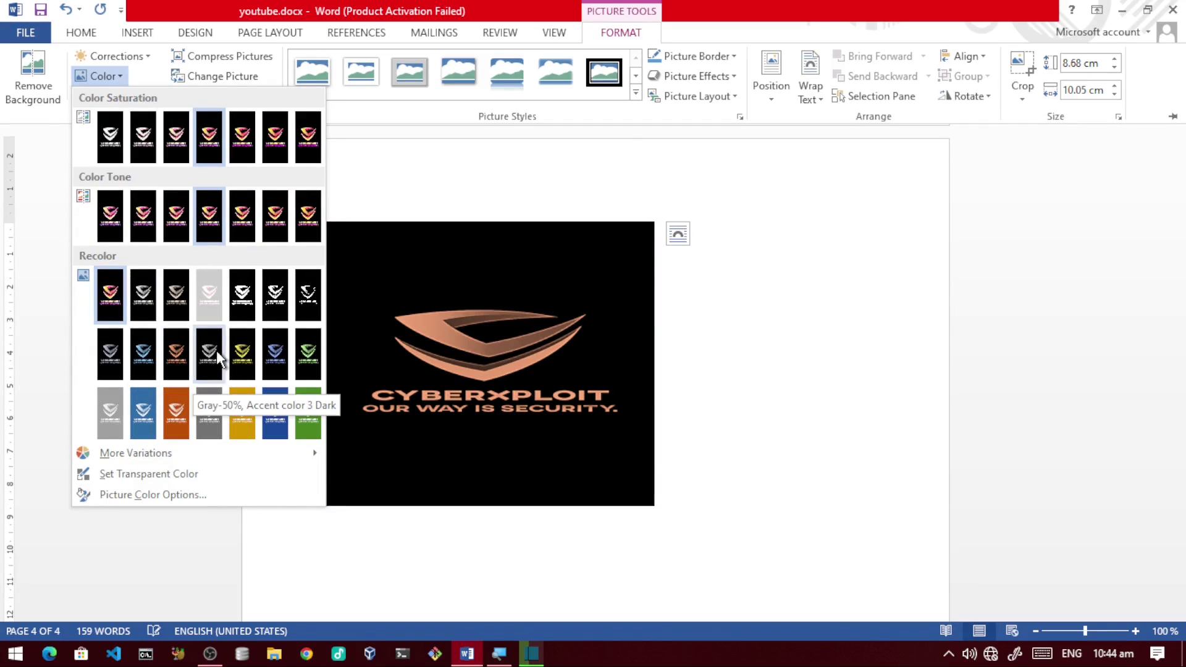
pyautogui.click(286, 363)
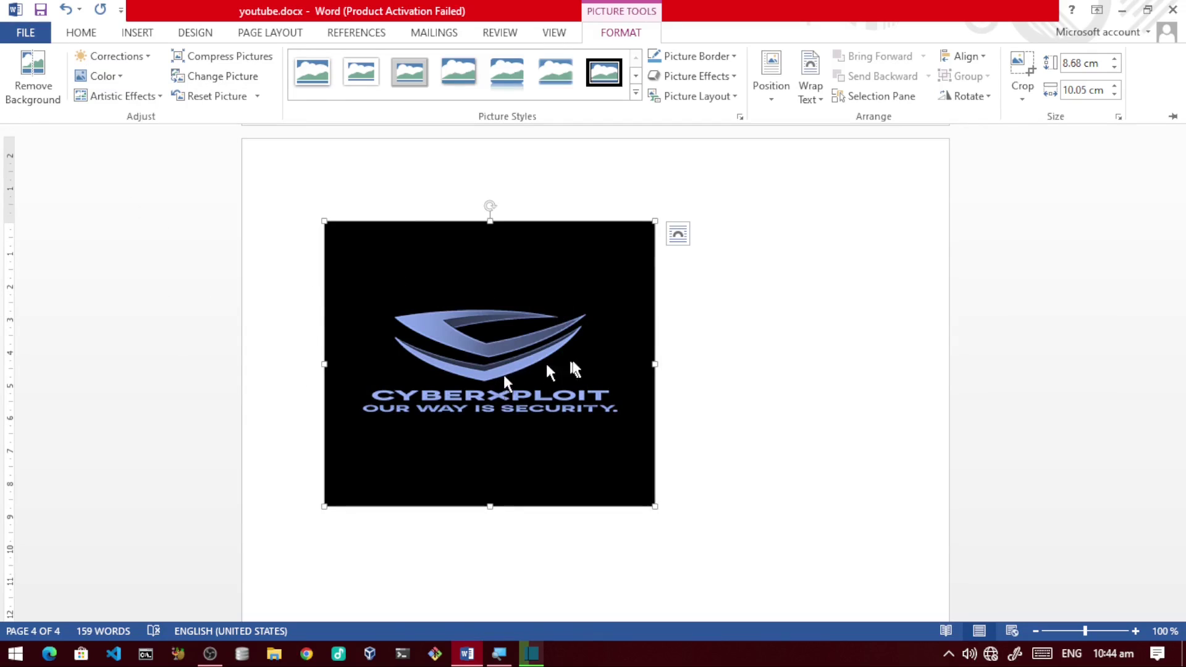
pyautogui.click(113, 77)
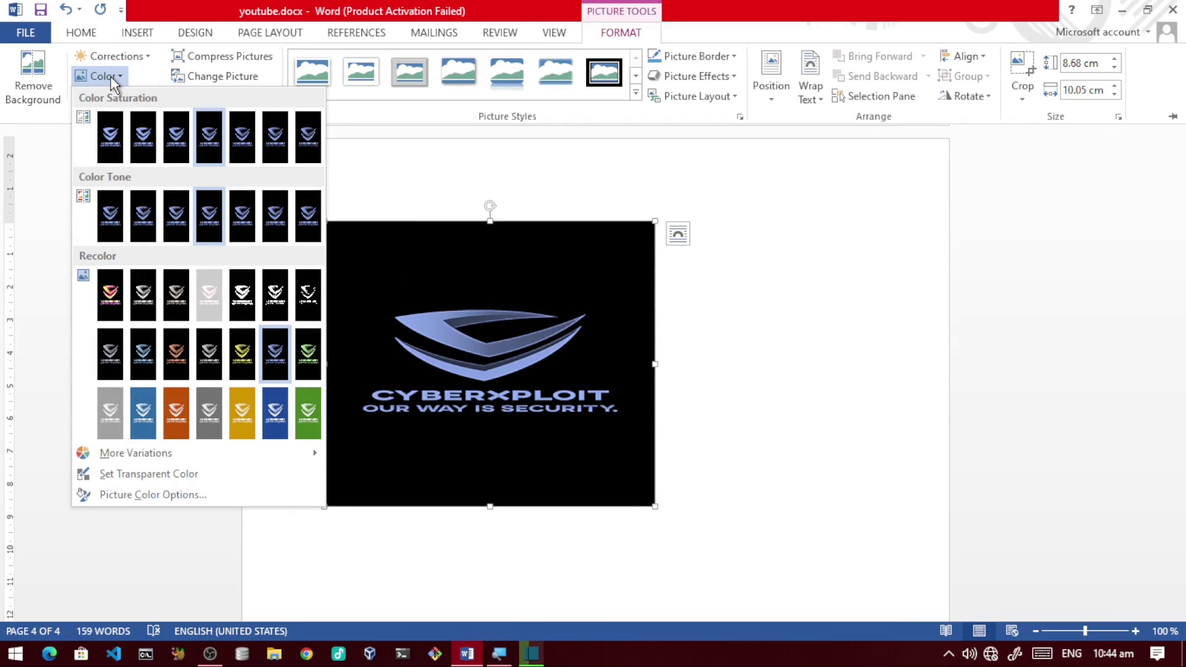
pyautogui.click(112, 79)
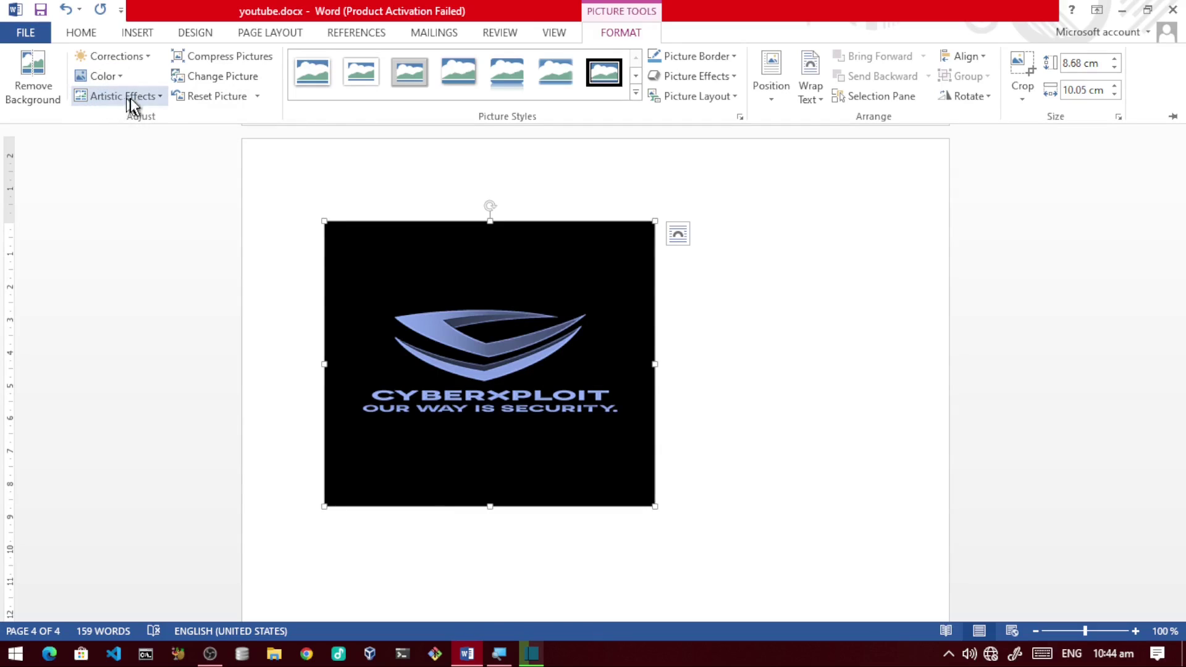
# Step: Apply Crisscross Etching from Artistic Effects, giving the logo a slate-blue etched background
pyautogui.click(136, 96)
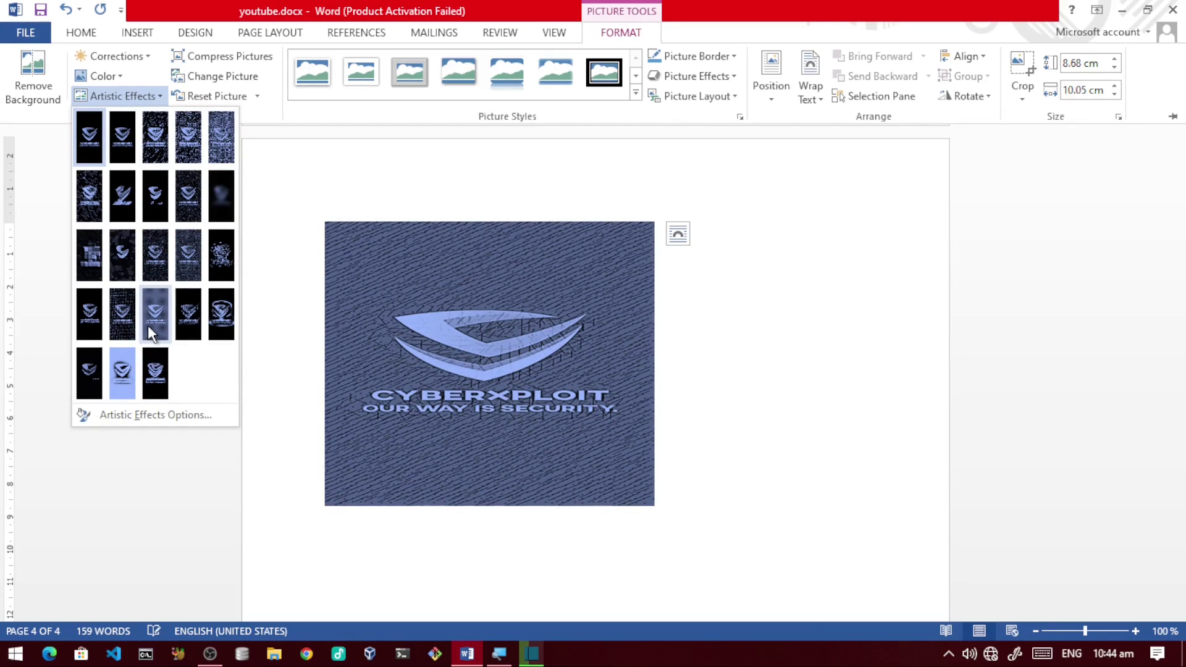
pyautogui.click(147, 325)
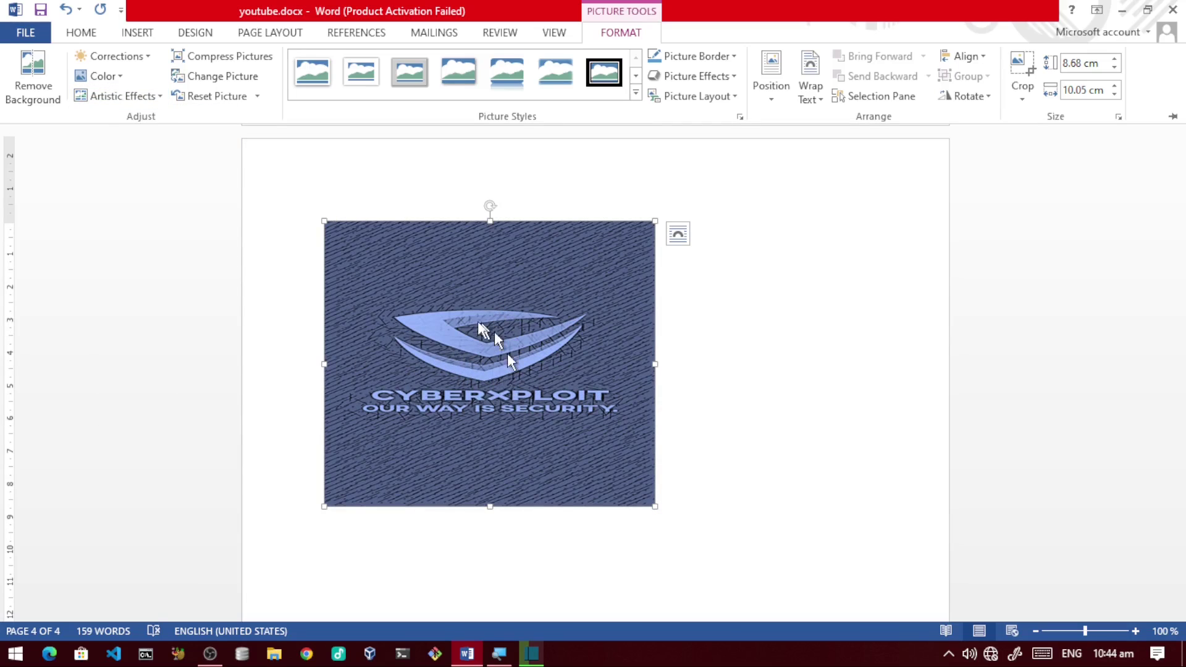
pyautogui.hotkey('ctrl', 'F1')
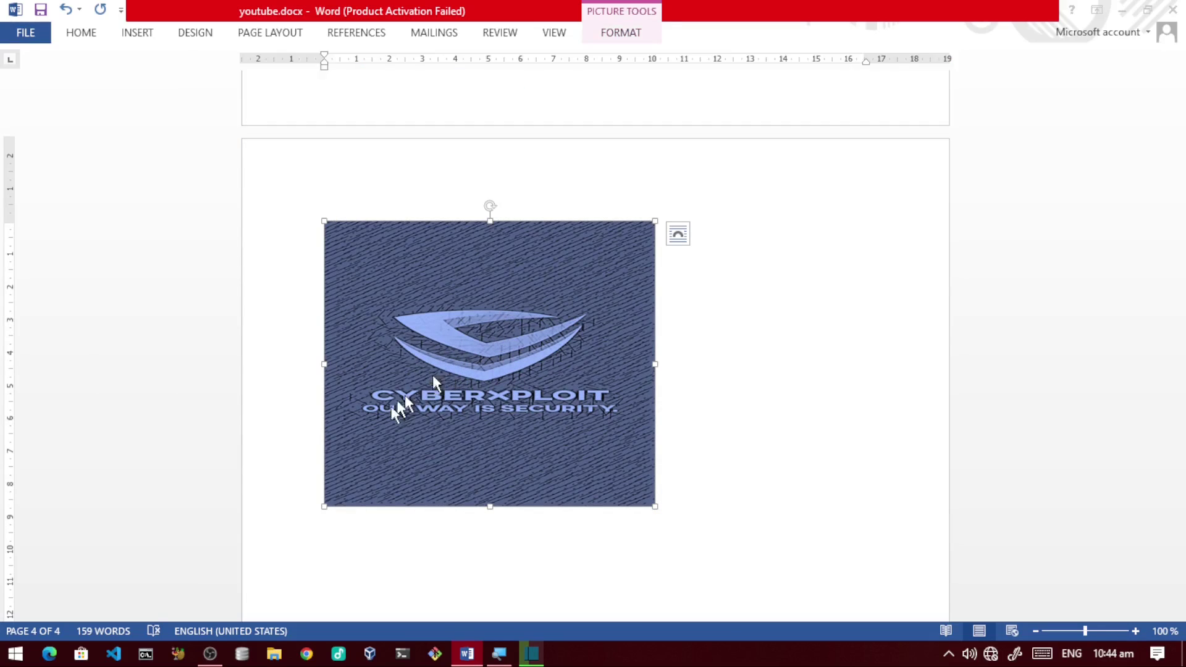
pyautogui.press('super')
pyautogui.press('Escape')
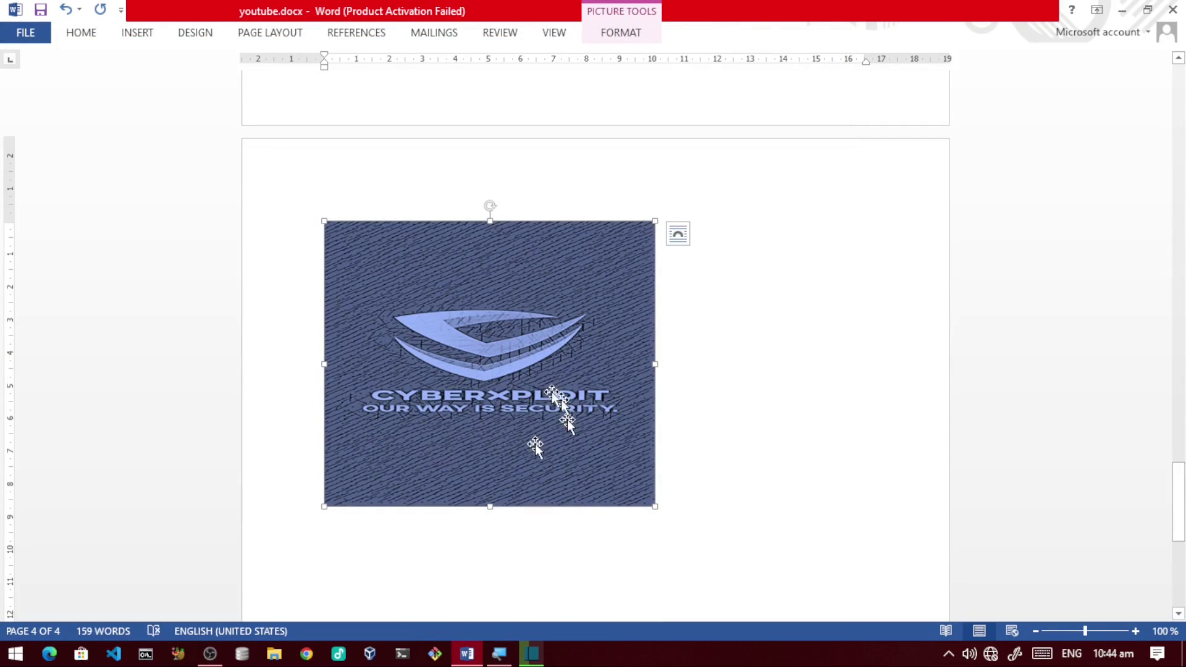
pyautogui.click(635, 31)
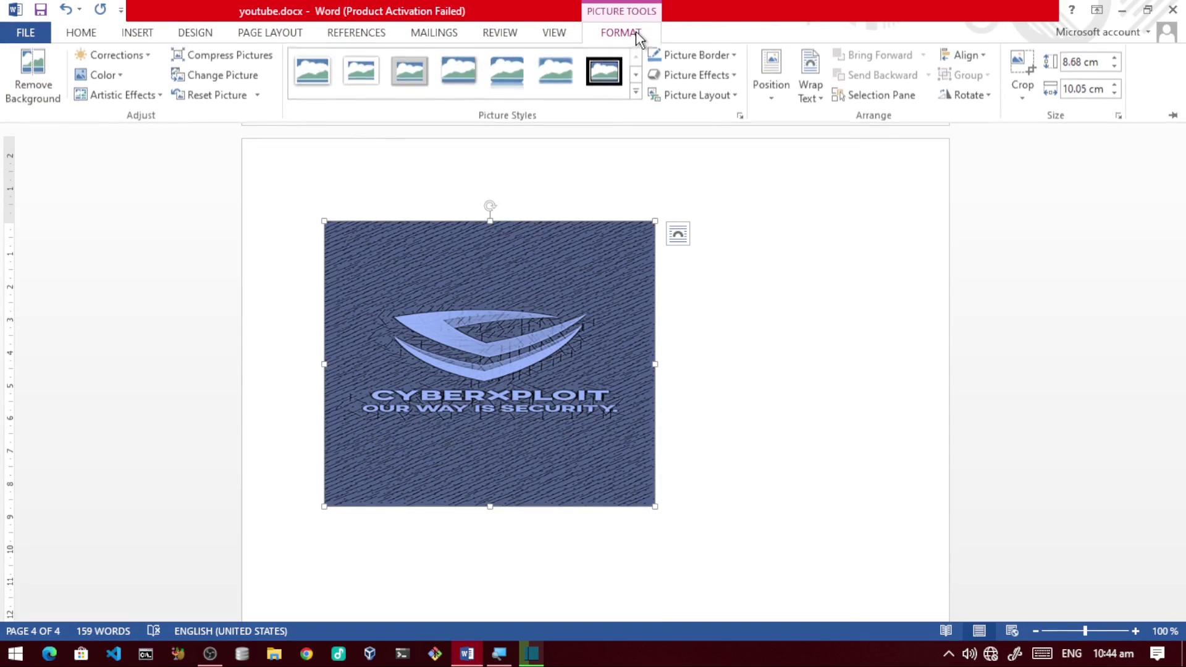
pyautogui.click(126, 98)
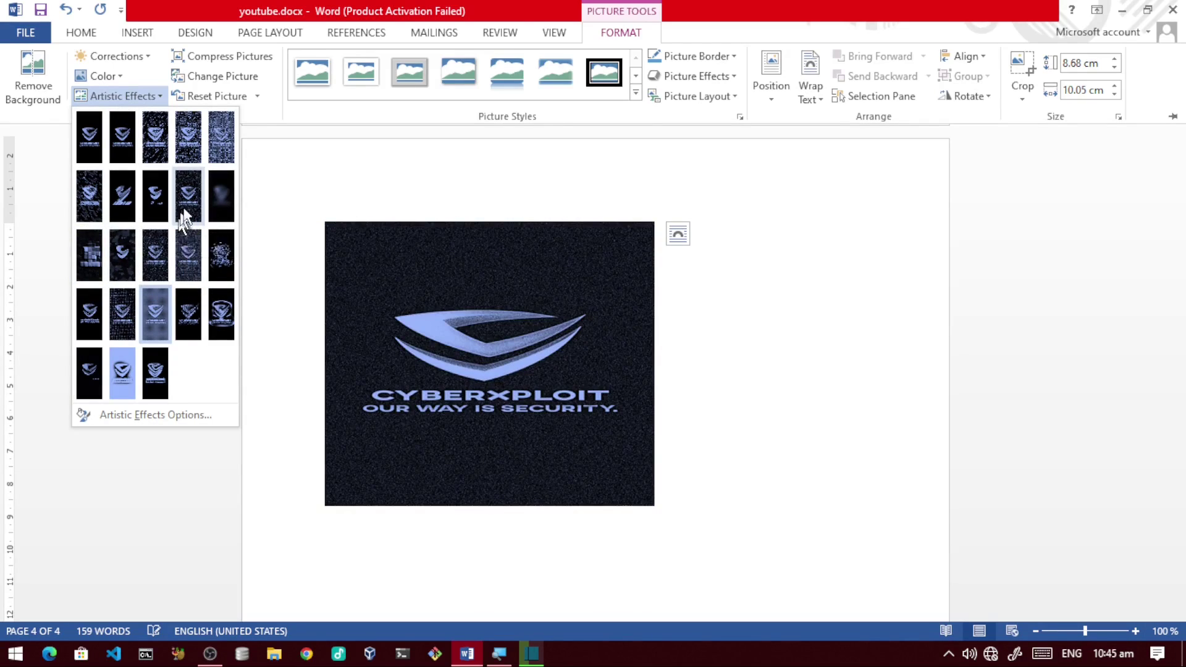
pyautogui.click(295, 162)
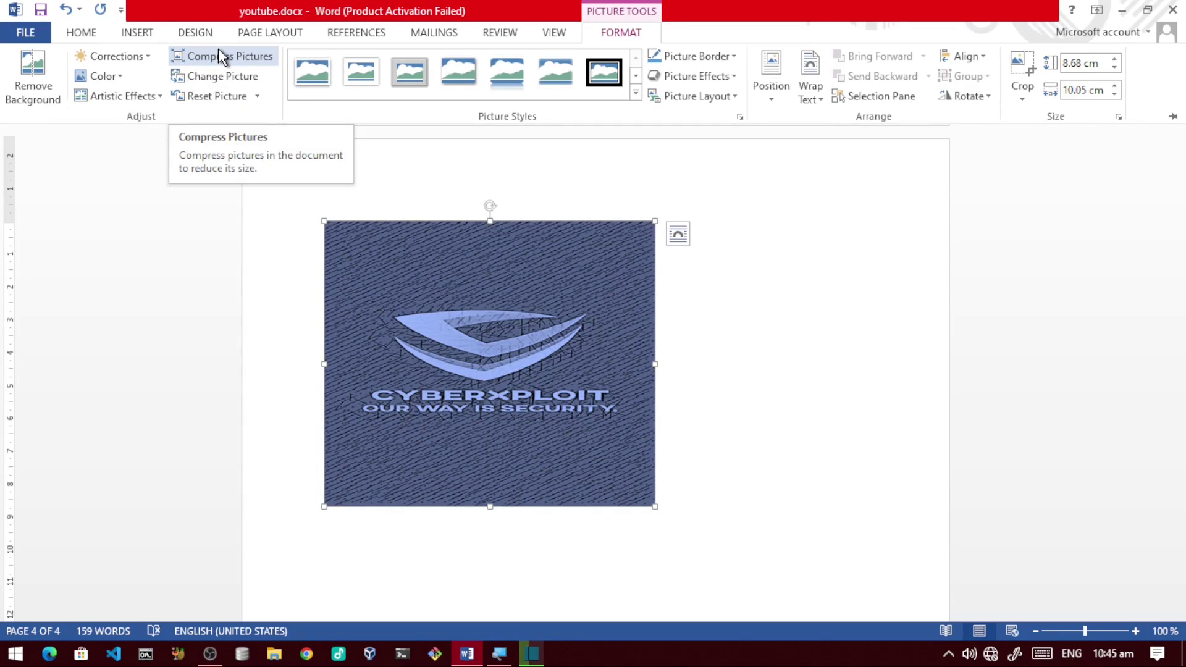
# Step: Compress only the logo picture at document resolution, deleting its cropped areas
pyautogui.click(220, 52)
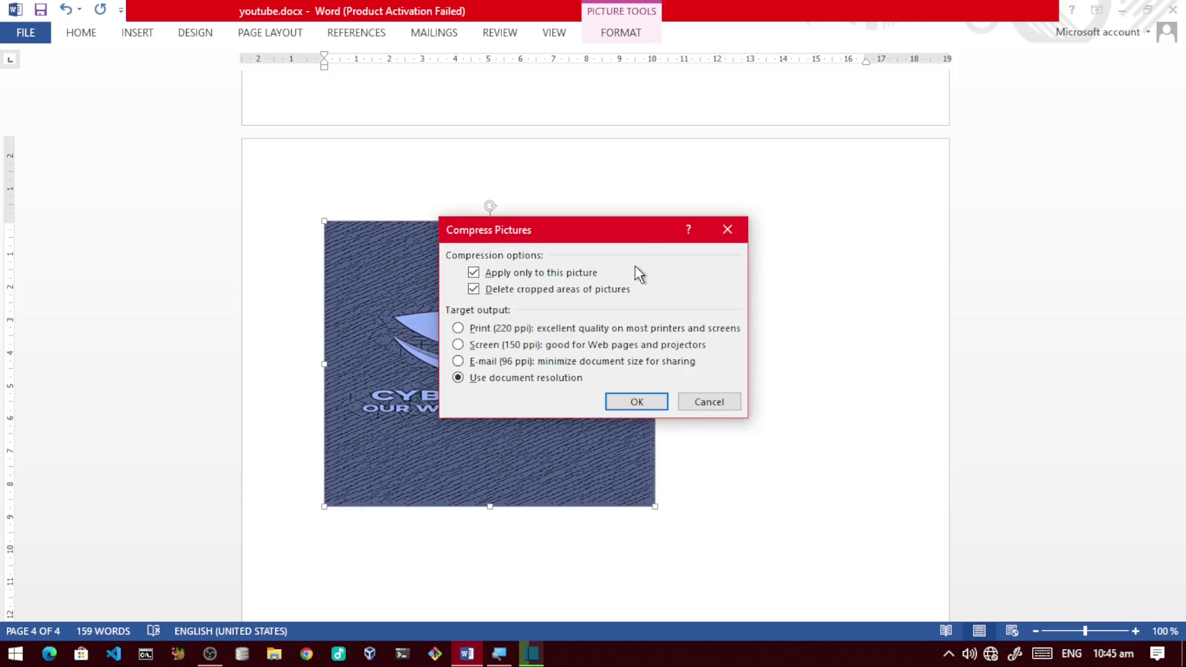
pyautogui.click(637, 402)
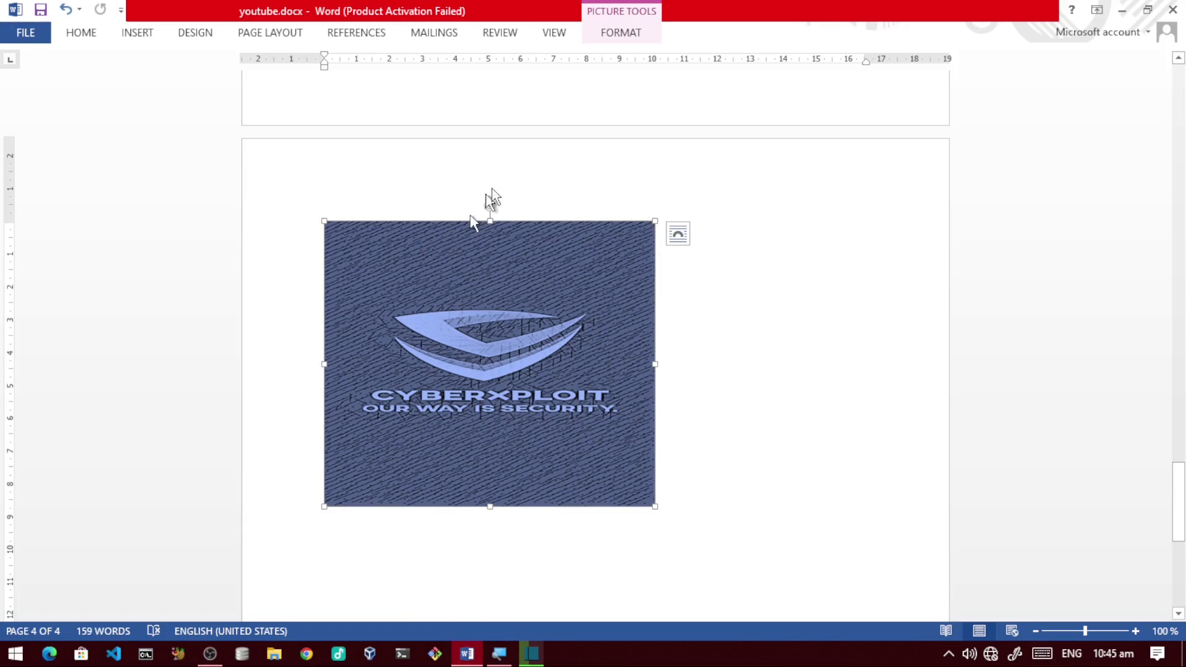
pyautogui.click(618, 34)
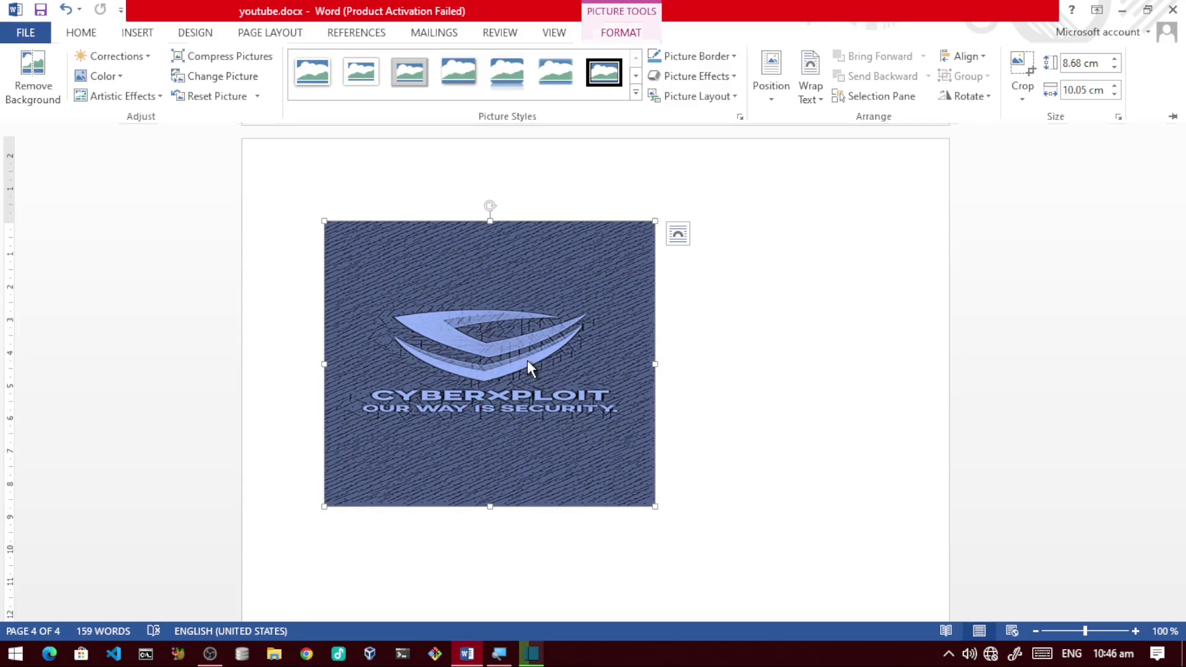
pyautogui.hotkey('ctrl', 'F1')
pyautogui.press('Delete')
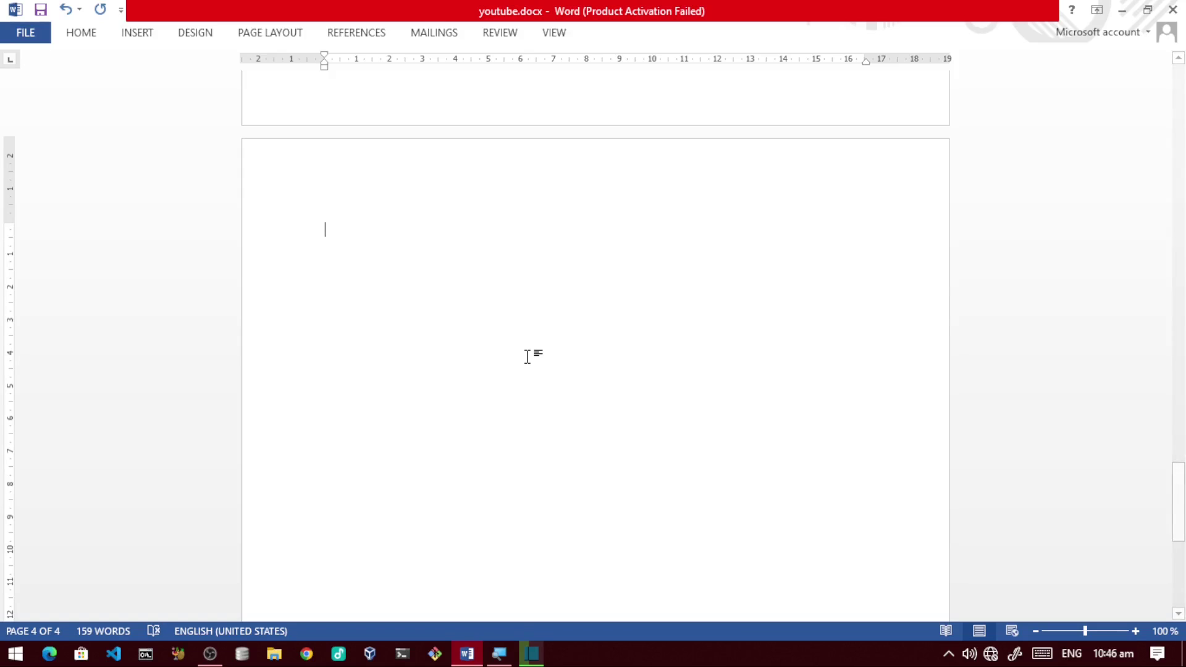
pyautogui.hotkey('ctrl', 'z')
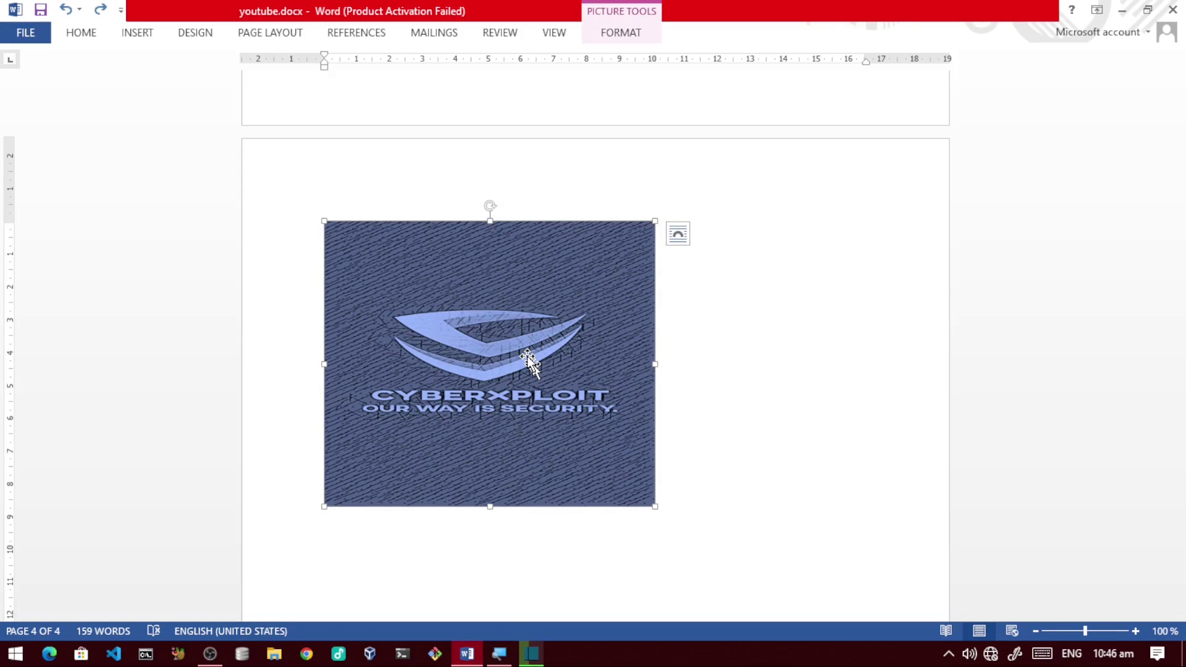
pyautogui.press('Delete')
pyautogui.hotkey('ctrl', 'z')
pyautogui.click(621, 32)
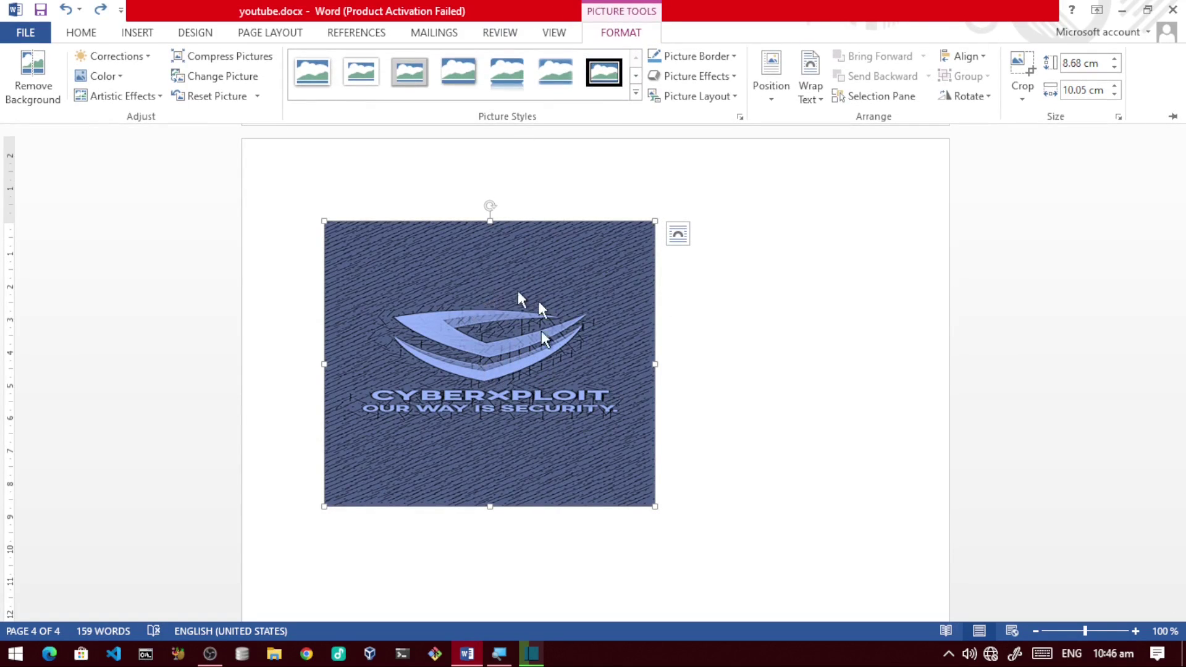
pyautogui.click(245, 79)
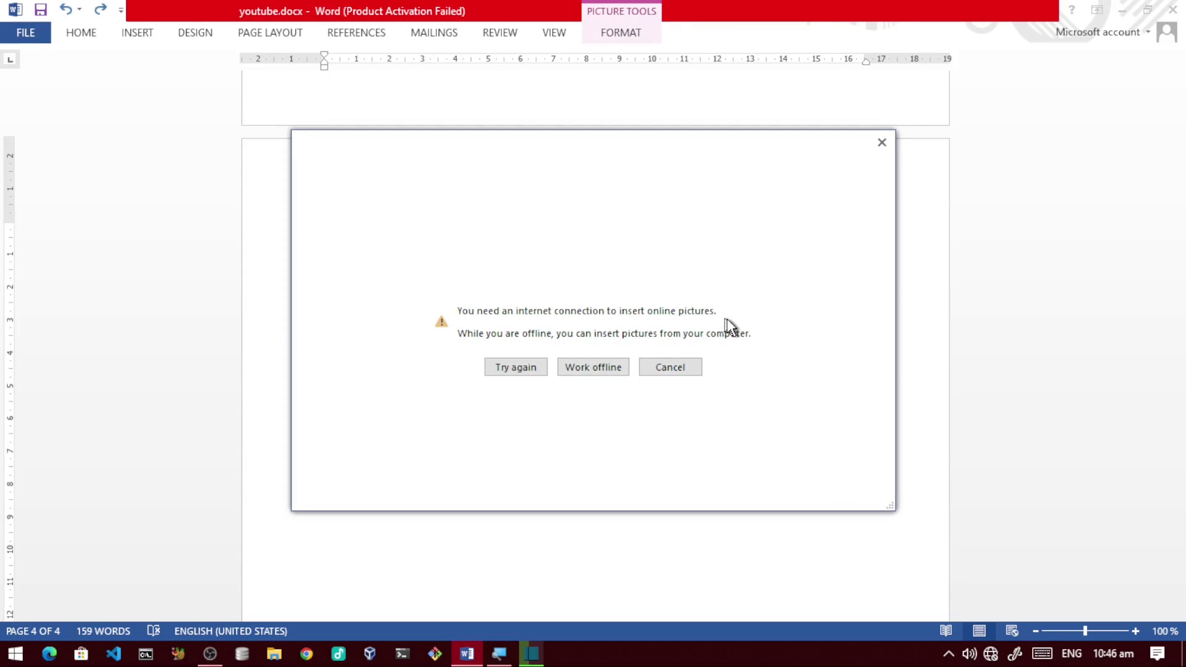
pyautogui.click(602, 367)
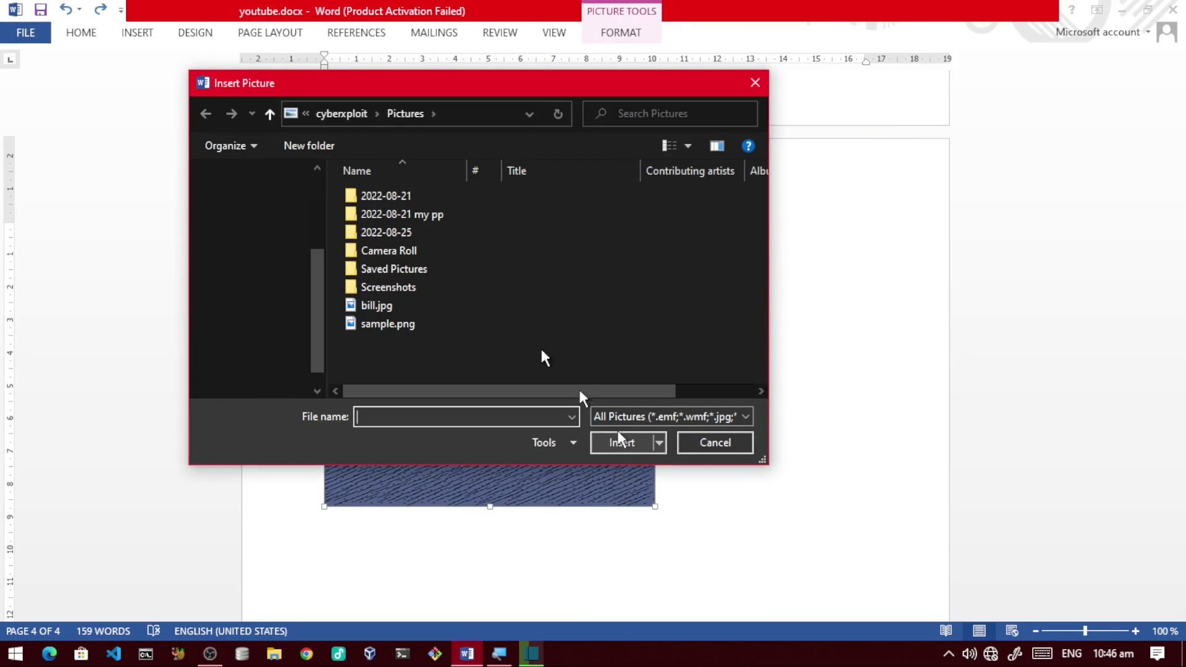
pyautogui.click(407, 305)
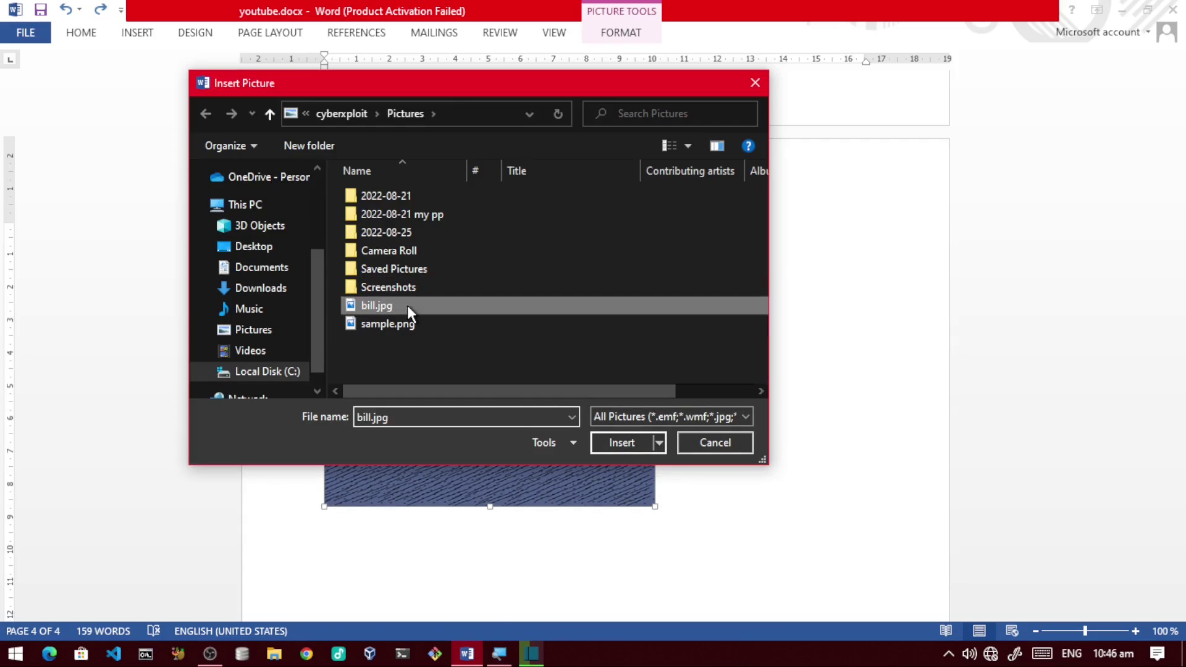
pyautogui.click(623, 440)
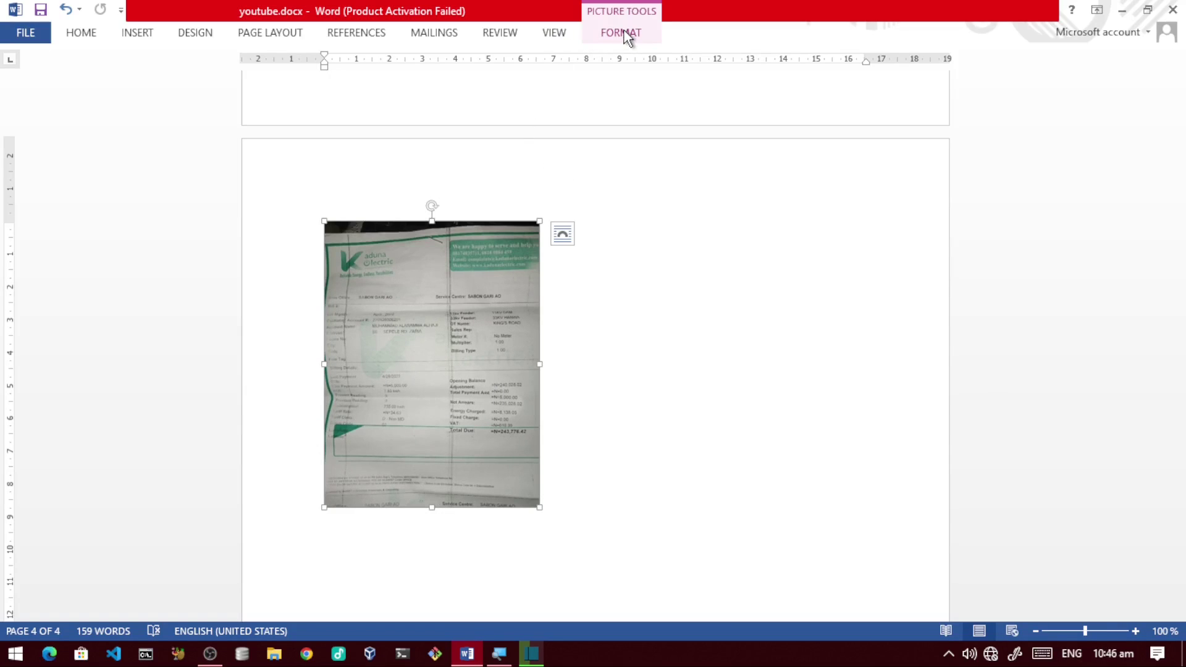
pyautogui.hotkey('ctrl', 'z')
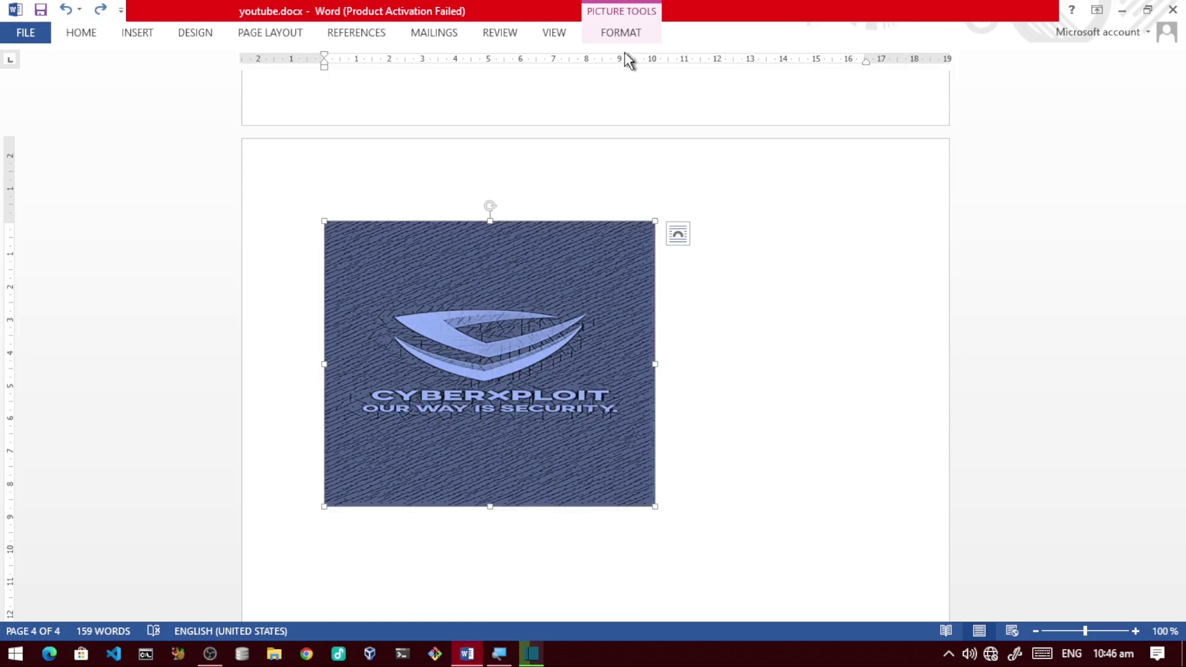
pyautogui.click(622, 38)
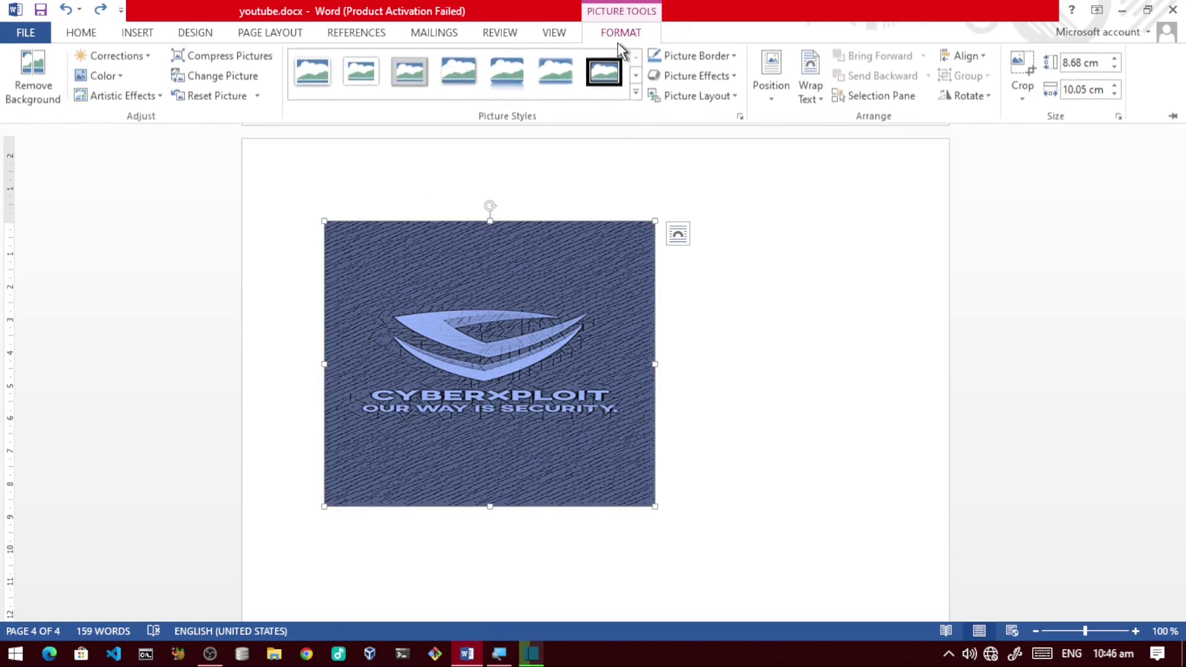
pyautogui.click(256, 97)
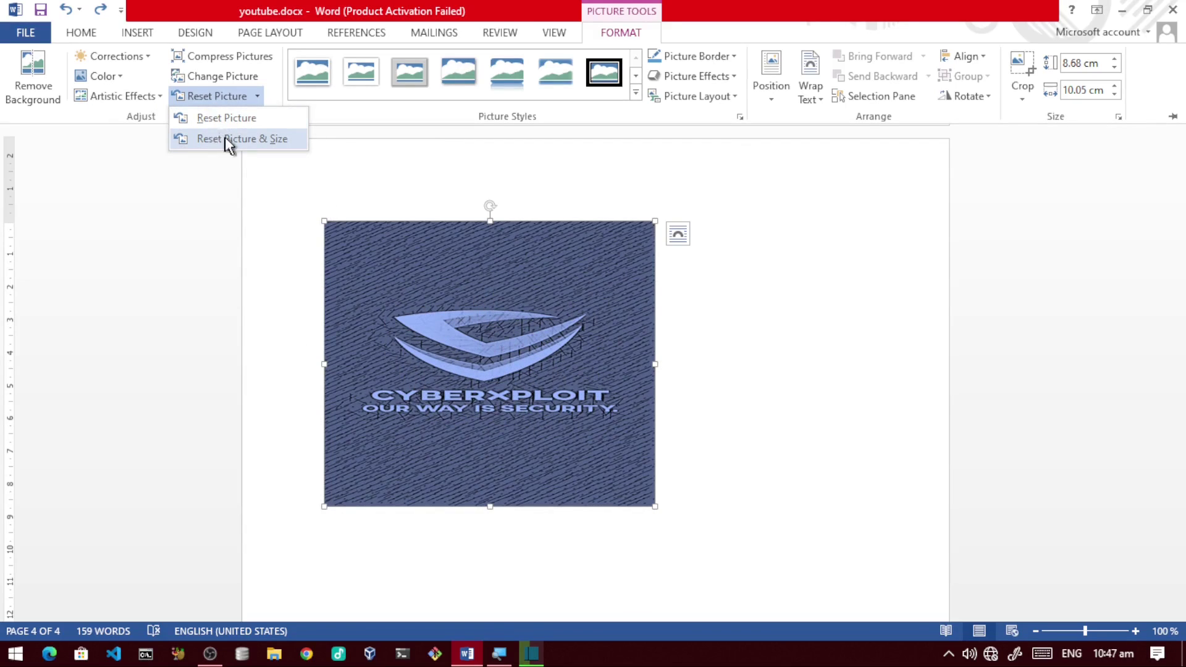
# Step: Reset the logo's picture and size, restoring the orange-red emblem at 8.68 by 10.05 cm
pyautogui.click(226, 118)
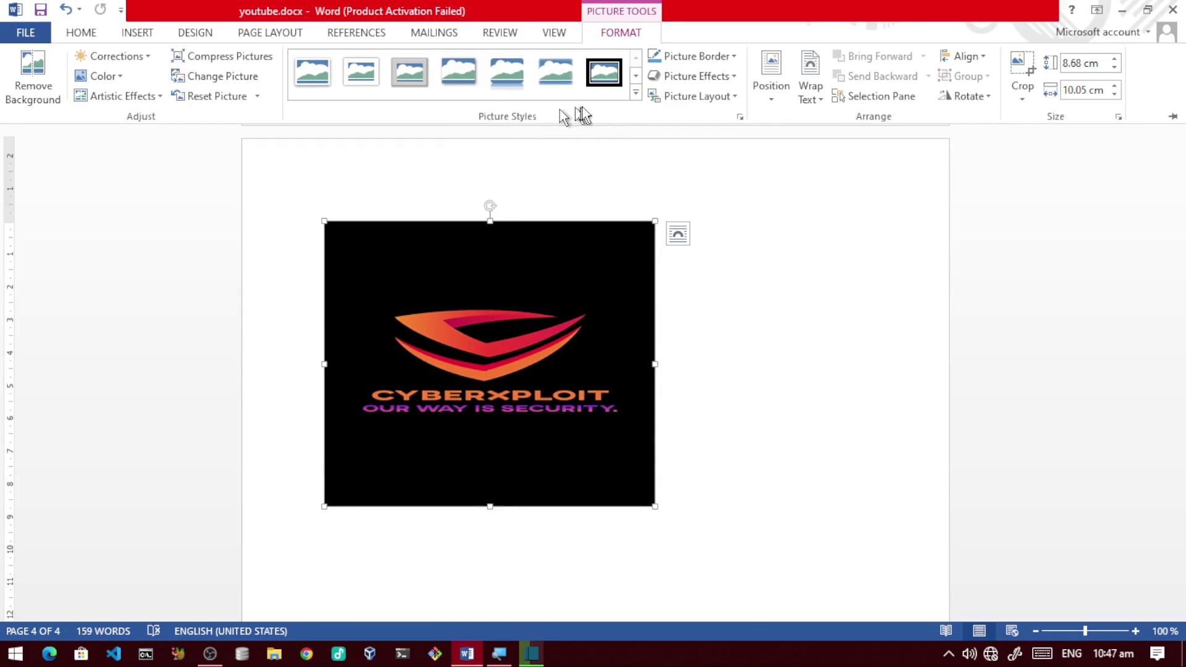
# Step: Preview the white frame, beveled frame and rounded frame picture styles on the logo
pyautogui.click(635, 94)
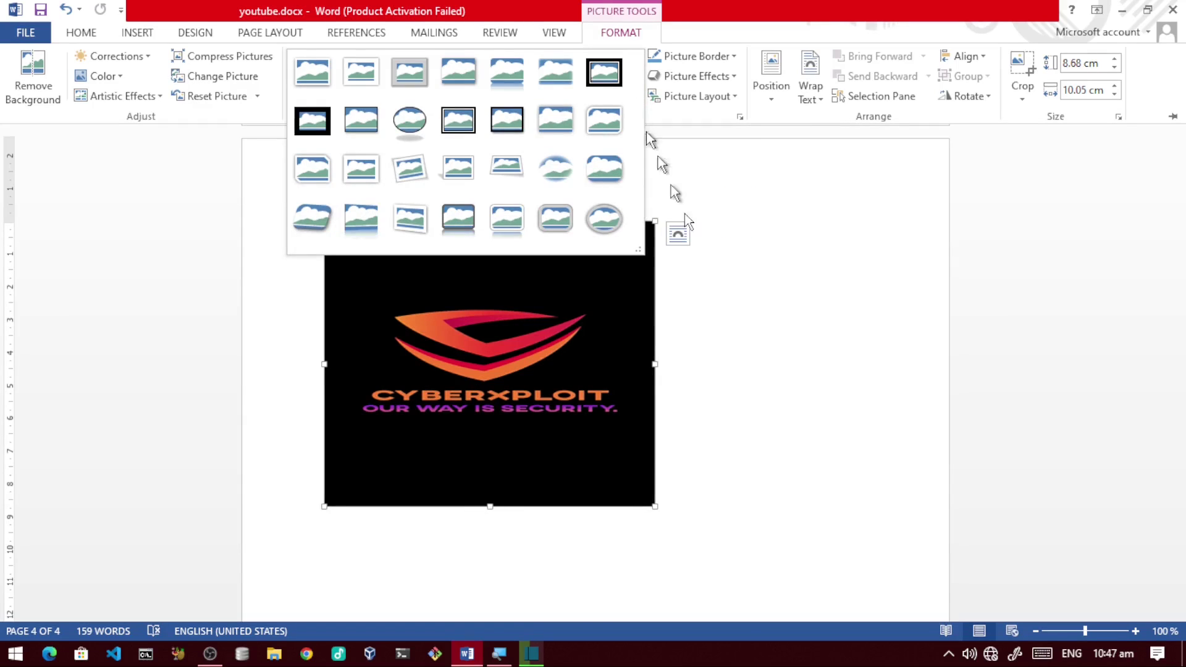
pyautogui.click(736, 336)
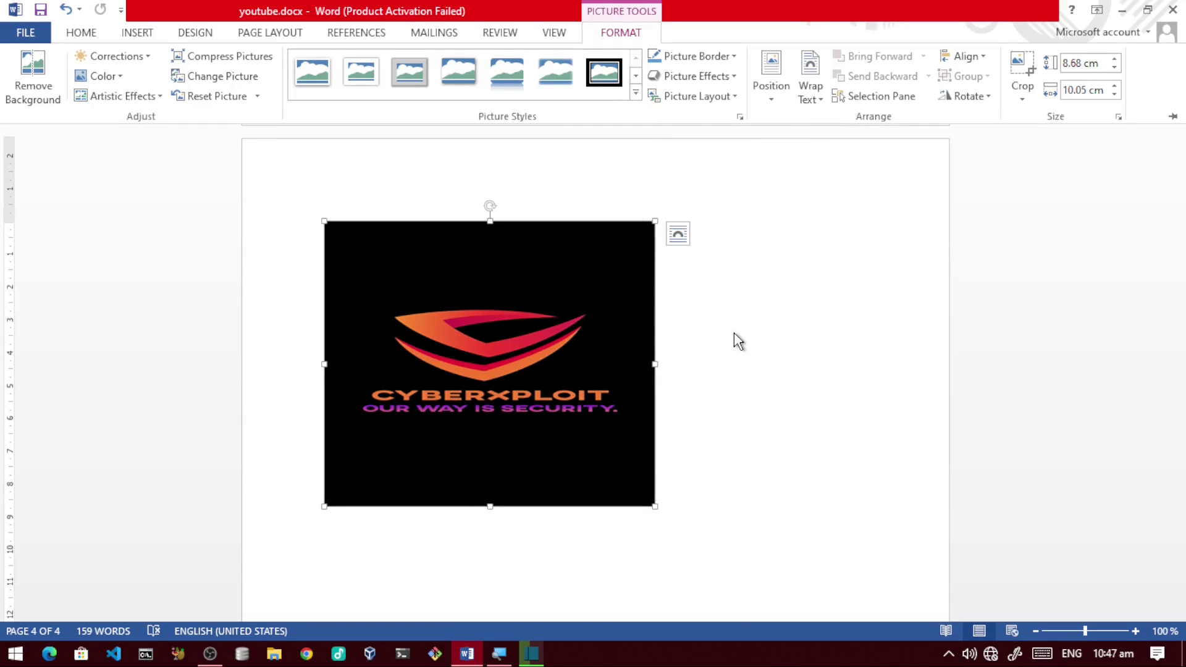
pyautogui.click(640, 97)
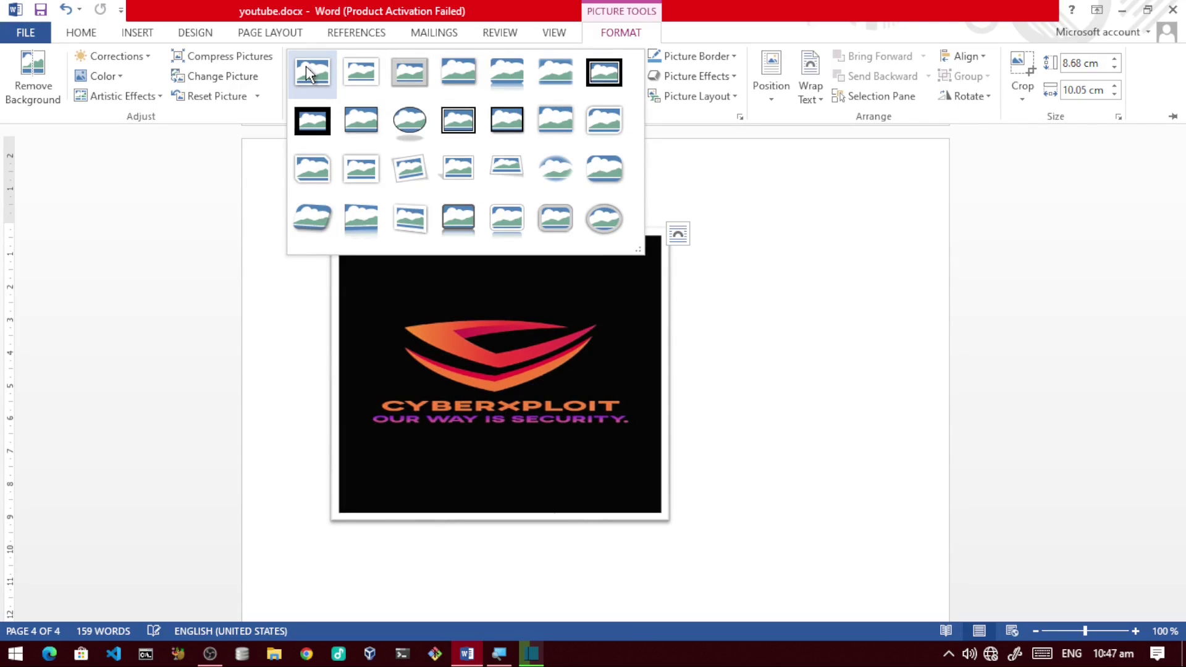
pyautogui.click(352, 84)
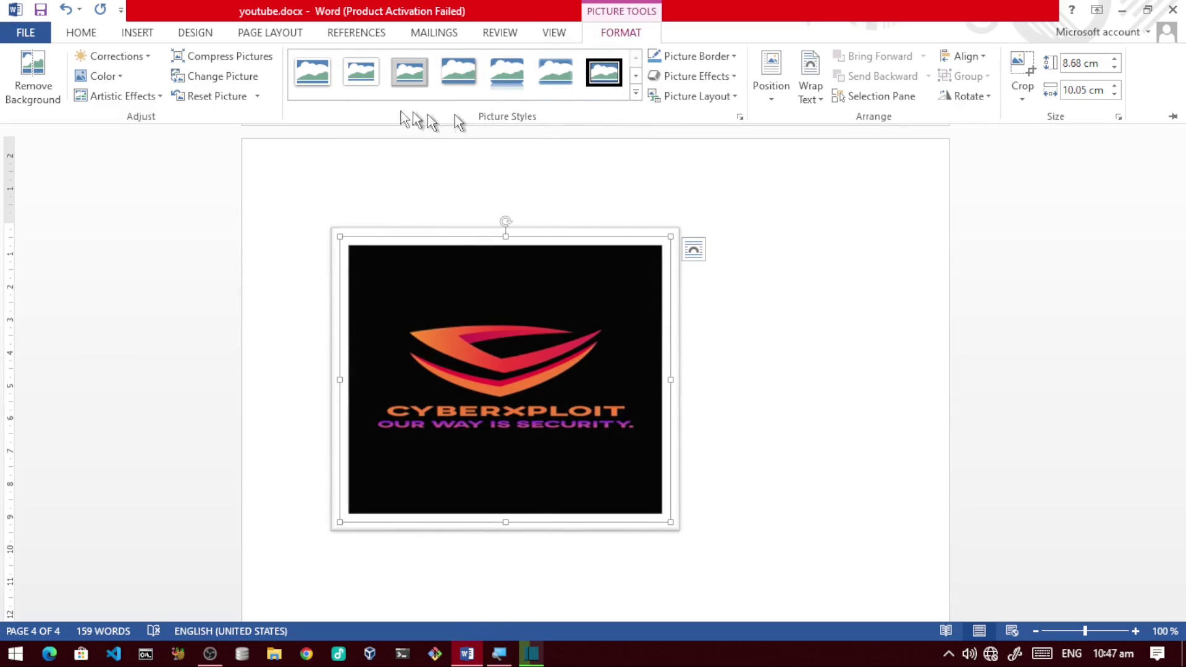
pyautogui.click(411, 86)
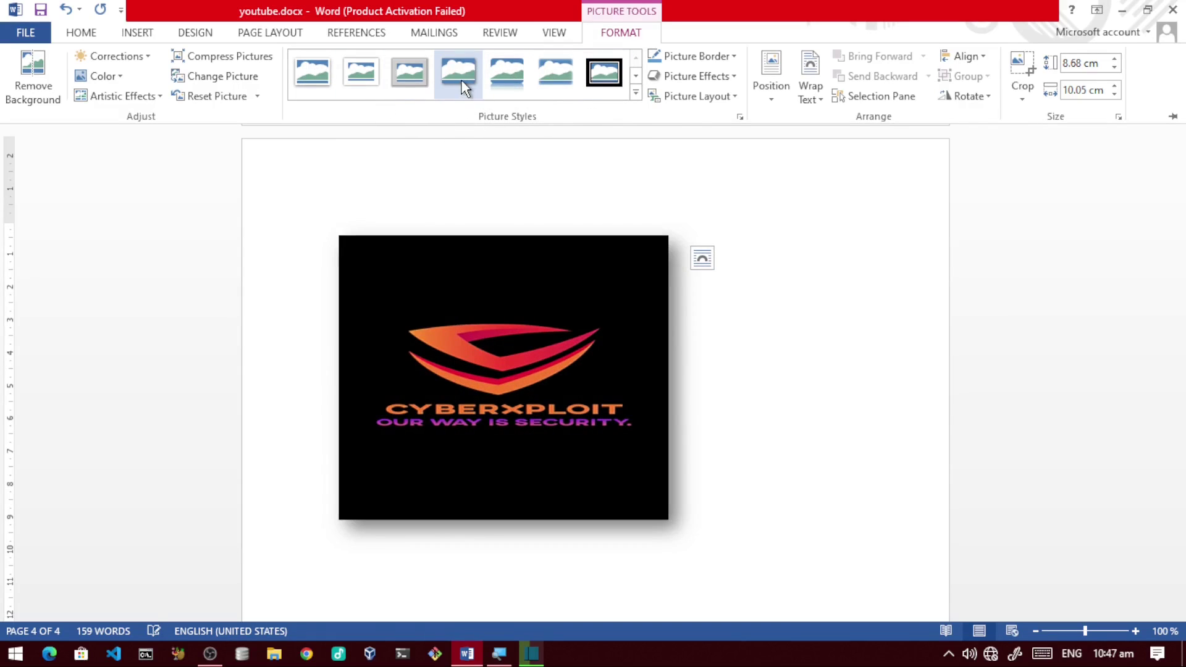
pyautogui.click(494, 71)
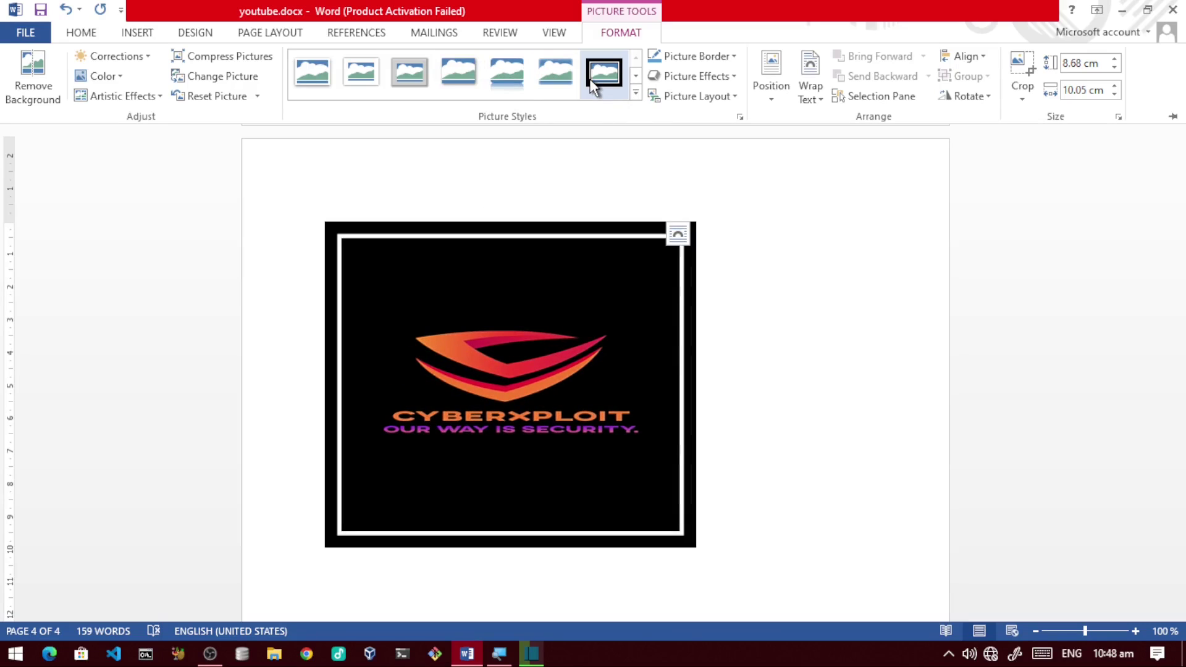
pyautogui.click(636, 92)
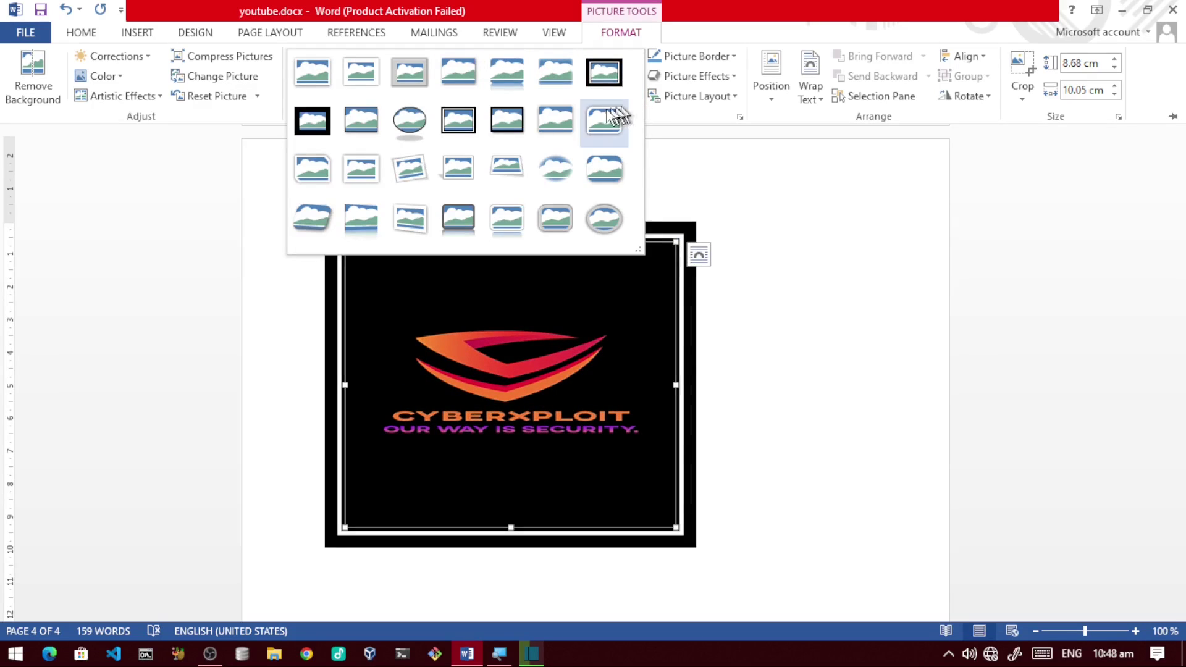
pyautogui.press('Escape')
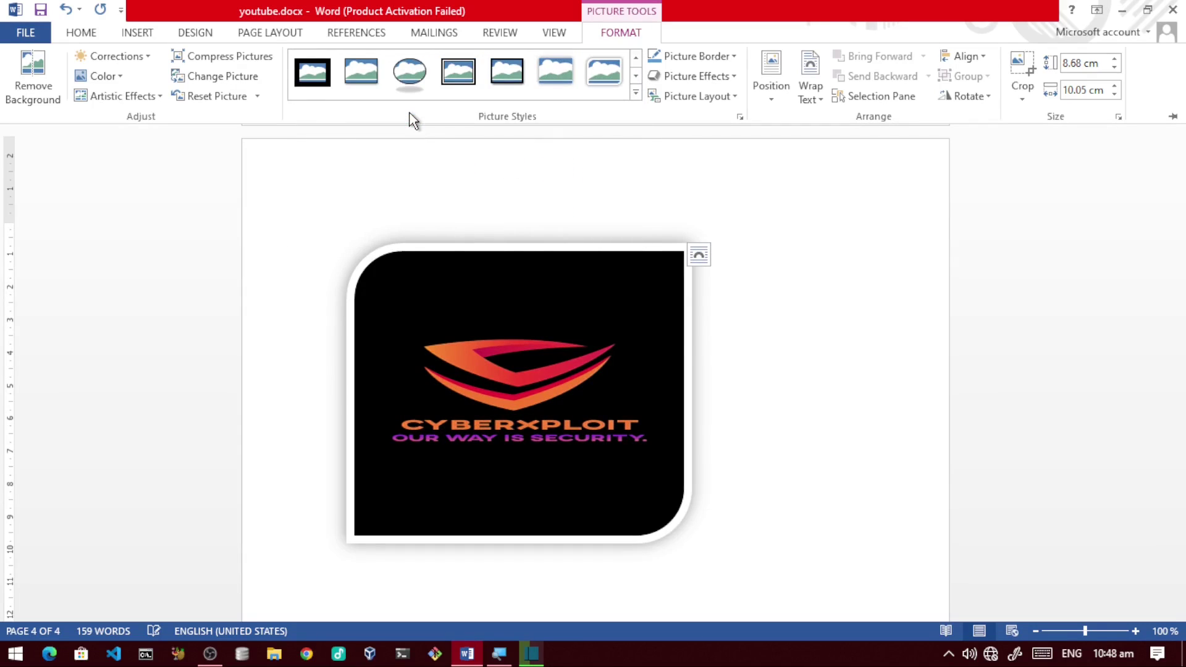
# Step: Try the oval and rounded-rectangle shadow styles, then settle on Perspective Shadow (row 4, column 1)
pyautogui.click(409, 72)
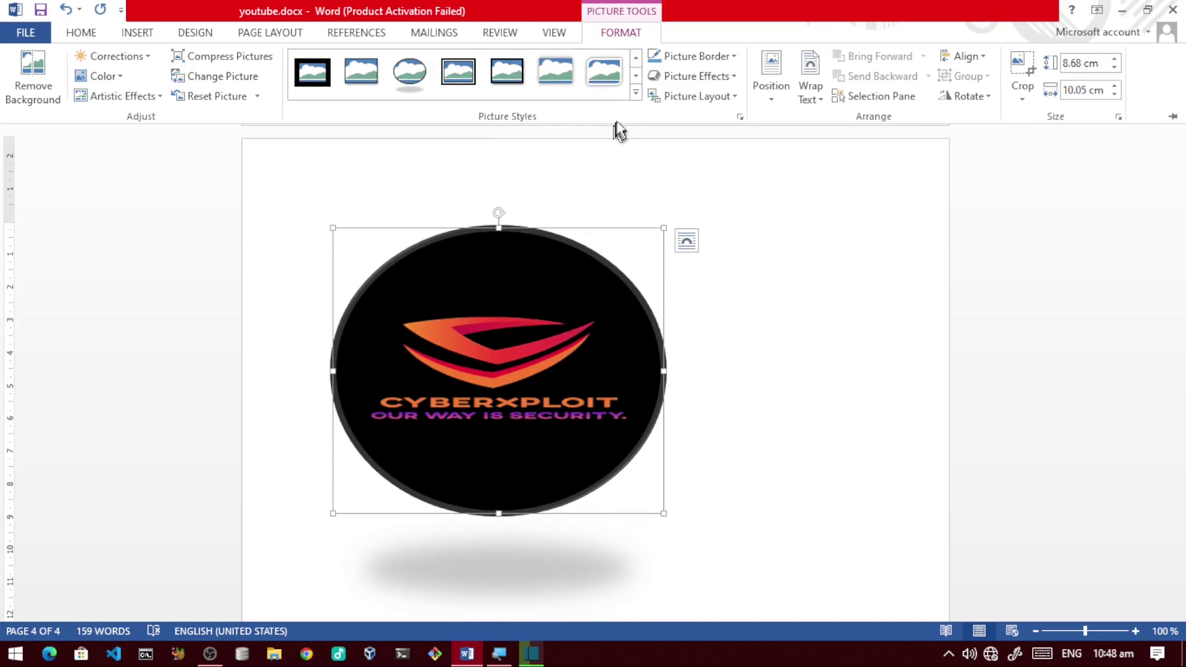
pyautogui.click(635, 93)
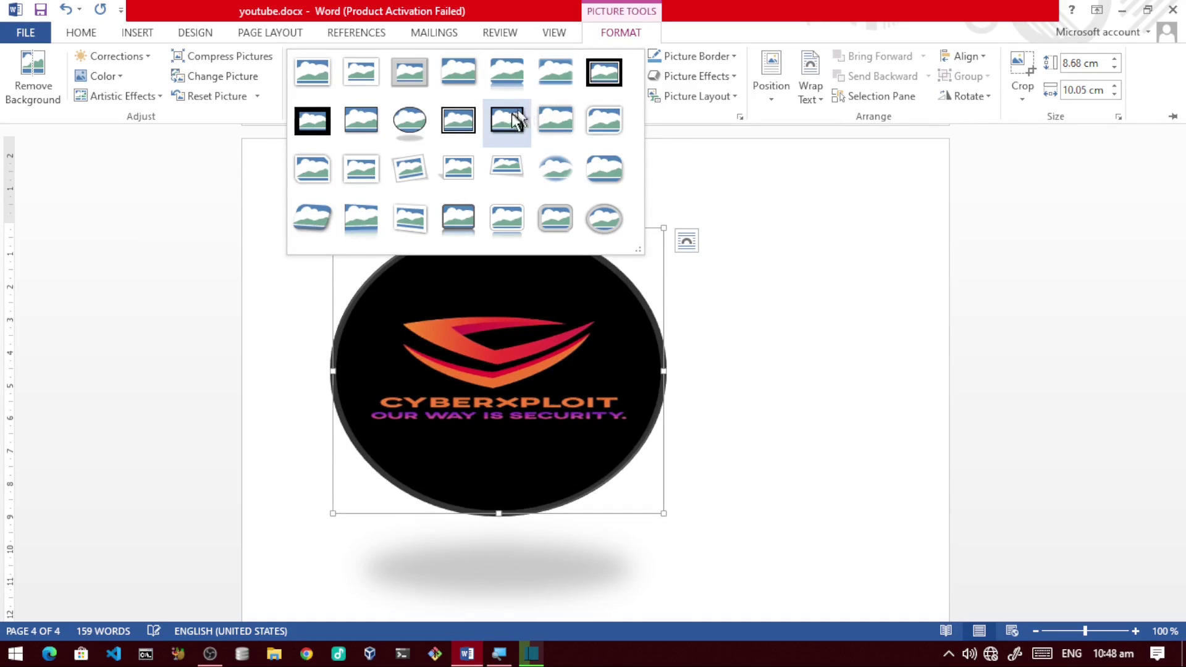
pyautogui.click(604, 169)
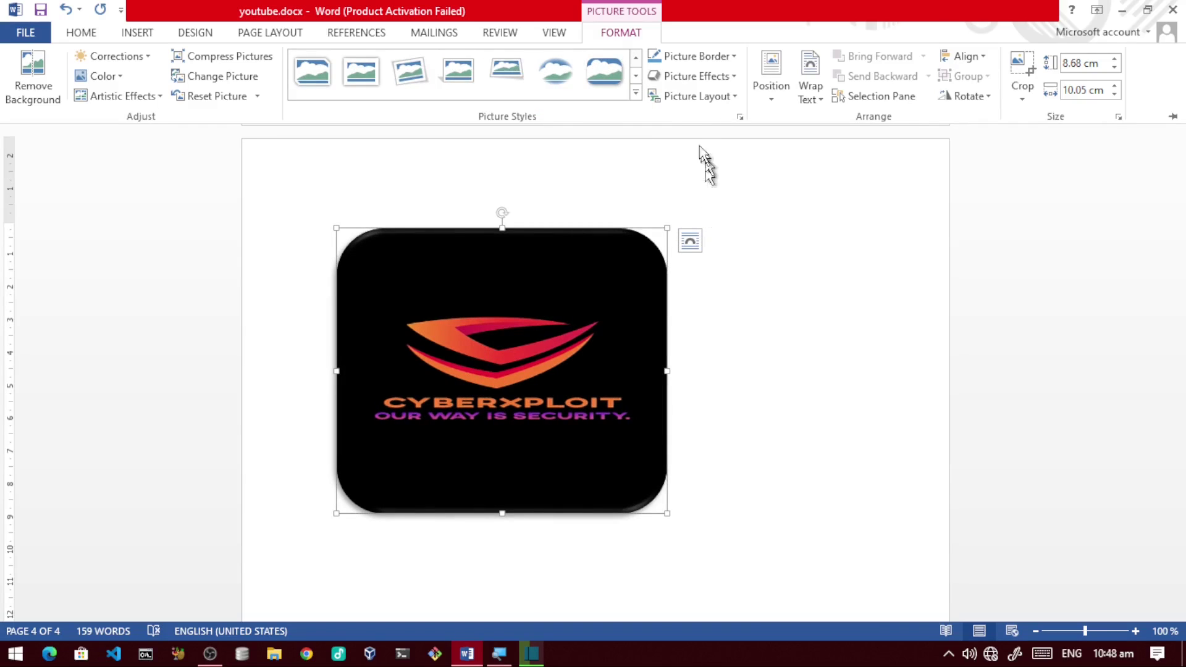
pyautogui.click(634, 94)
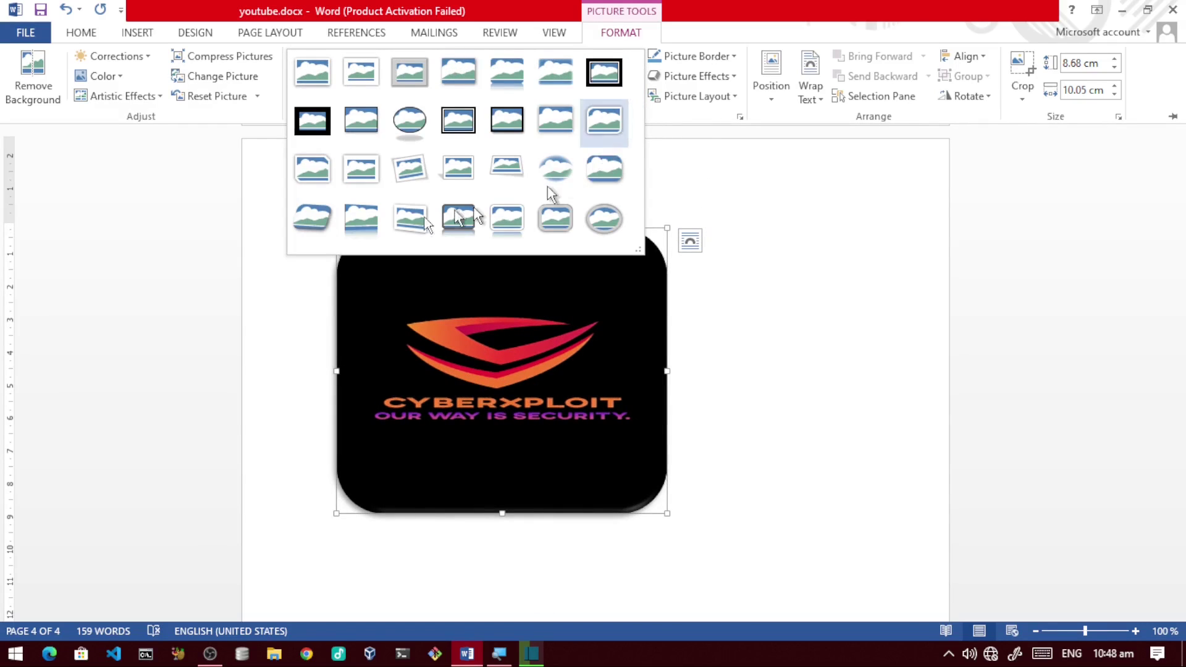
pyautogui.click(309, 226)
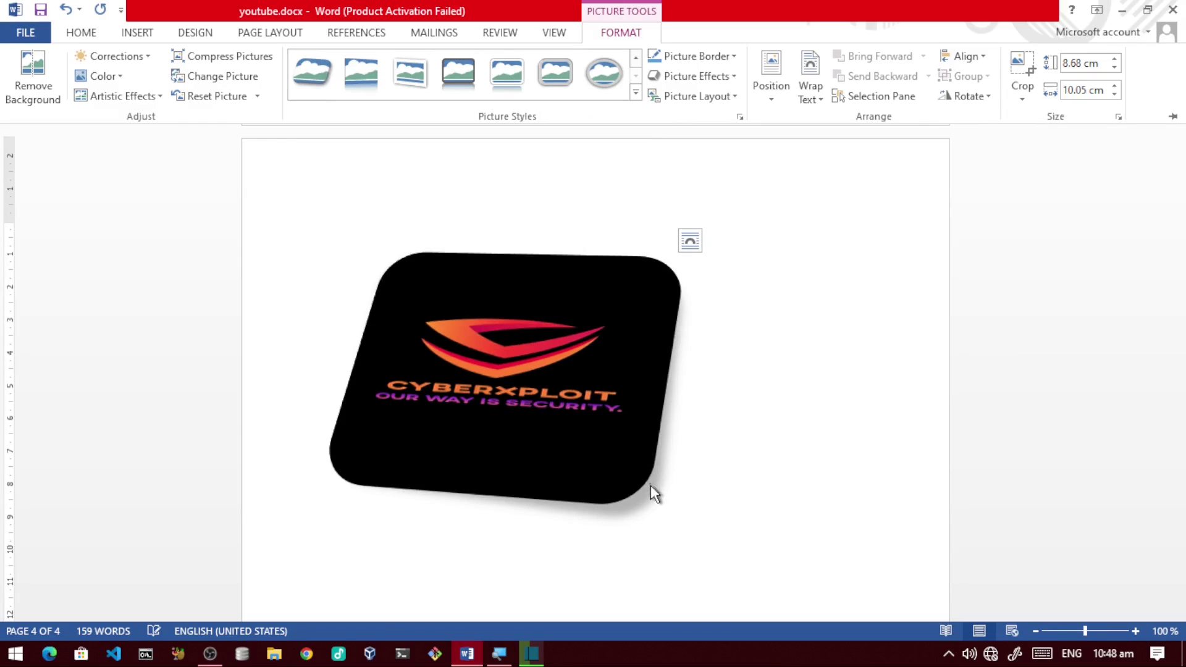
pyautogui.click(603, 414)
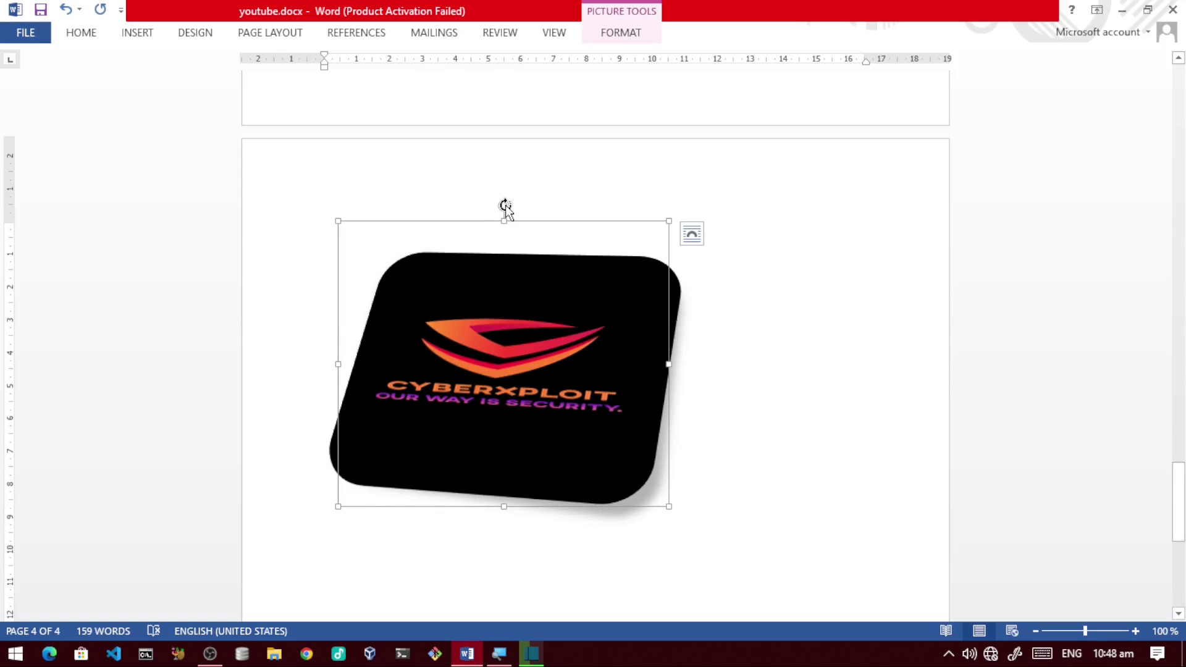
pyautogui.press('Escape')
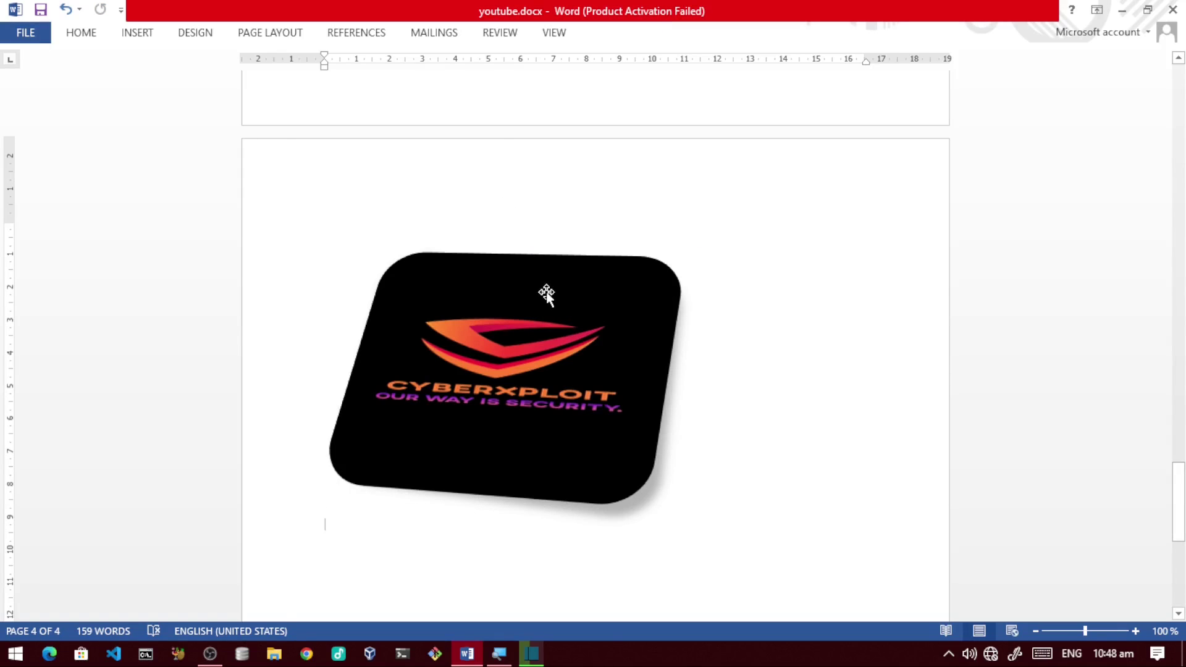
pyautogui.click(546, 294)
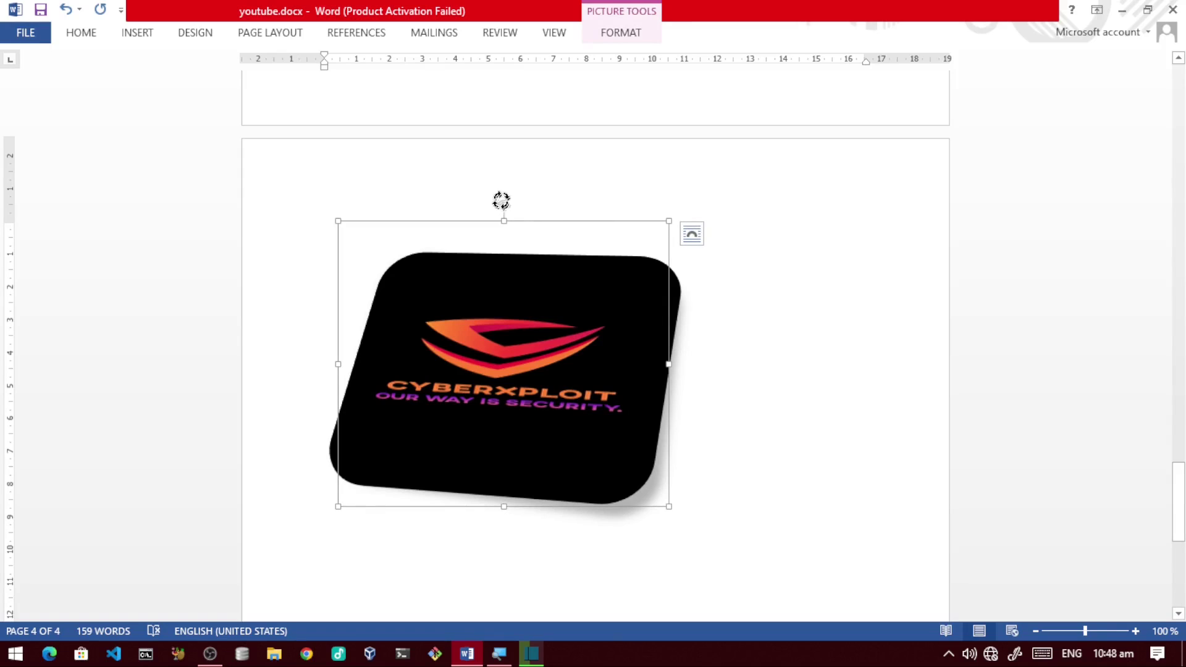
pyautogui.moveTo(501, 200); pyautogui.dragTo(476, 180)
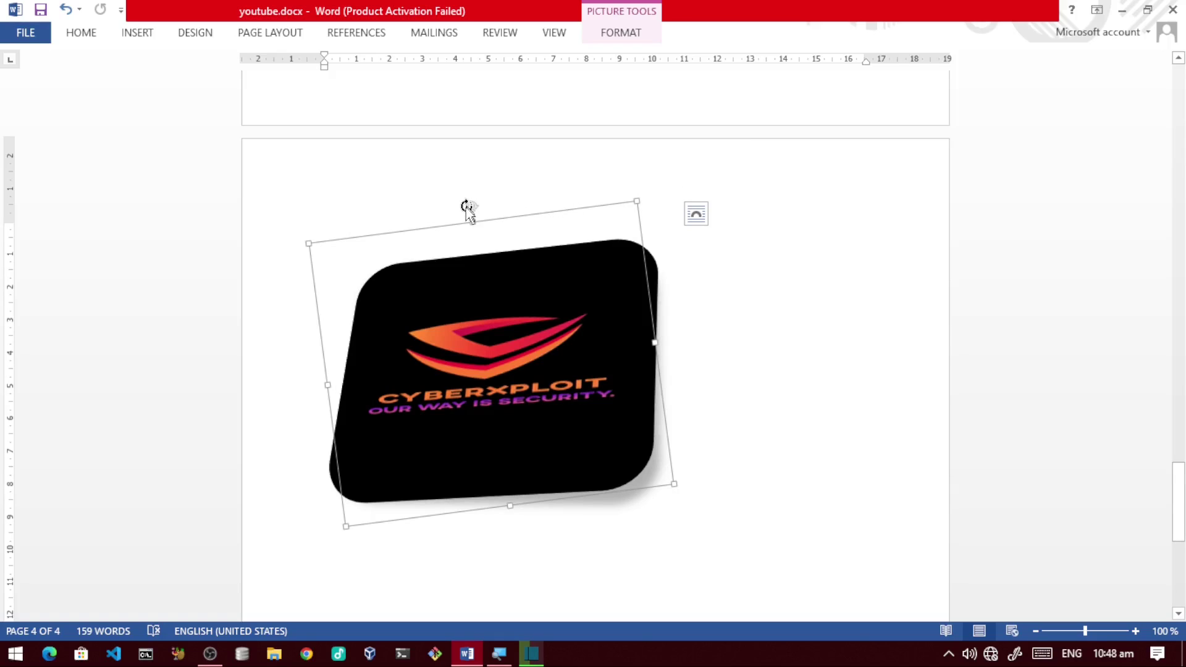
pyautogui.moveTo(471, 209)
pyautogui.mouseDown()
pyautogui.moveTo(713, 368)
pyautogui.moveTo(590, 498)
pyautogui.mouseUp()
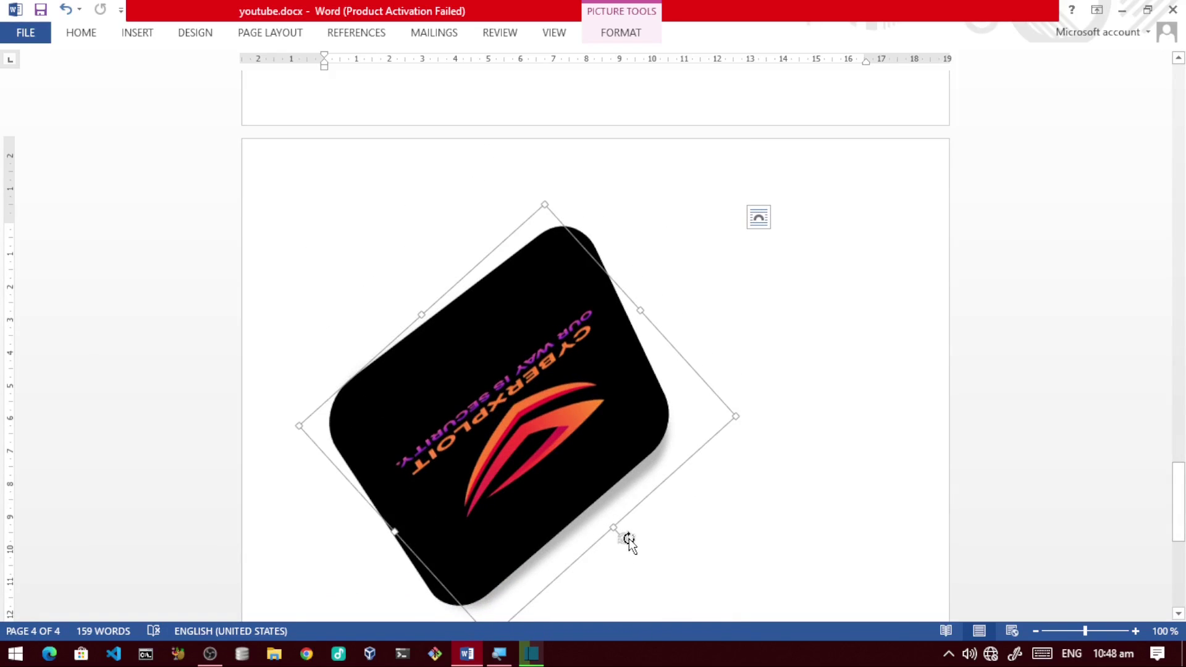
pyautogui.hotkey('ctrl', 'z')
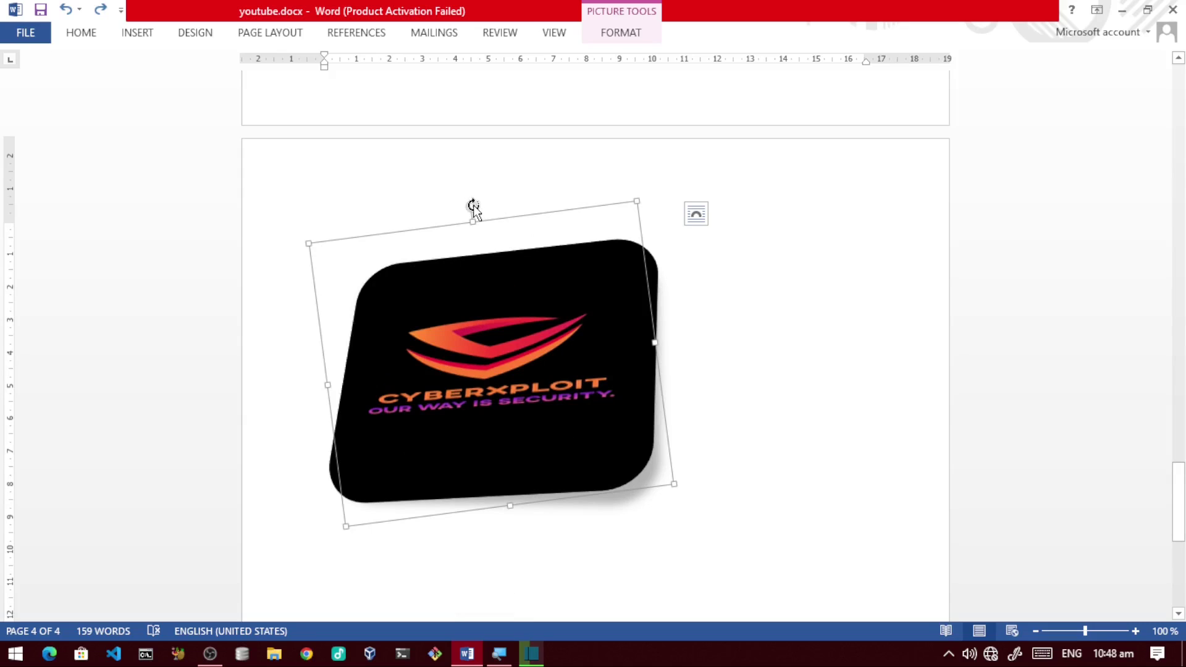
pyautogui.moveTo(473, 206)
pyautogui.mouseDown()
pyautogui.moveTo(632, 243)
pyautogui.moveTo(371, 371)
pyautogui.moveTo(709, 233)
pyautogui.moveTo(562, 232)
pyautogui.mouseUp()
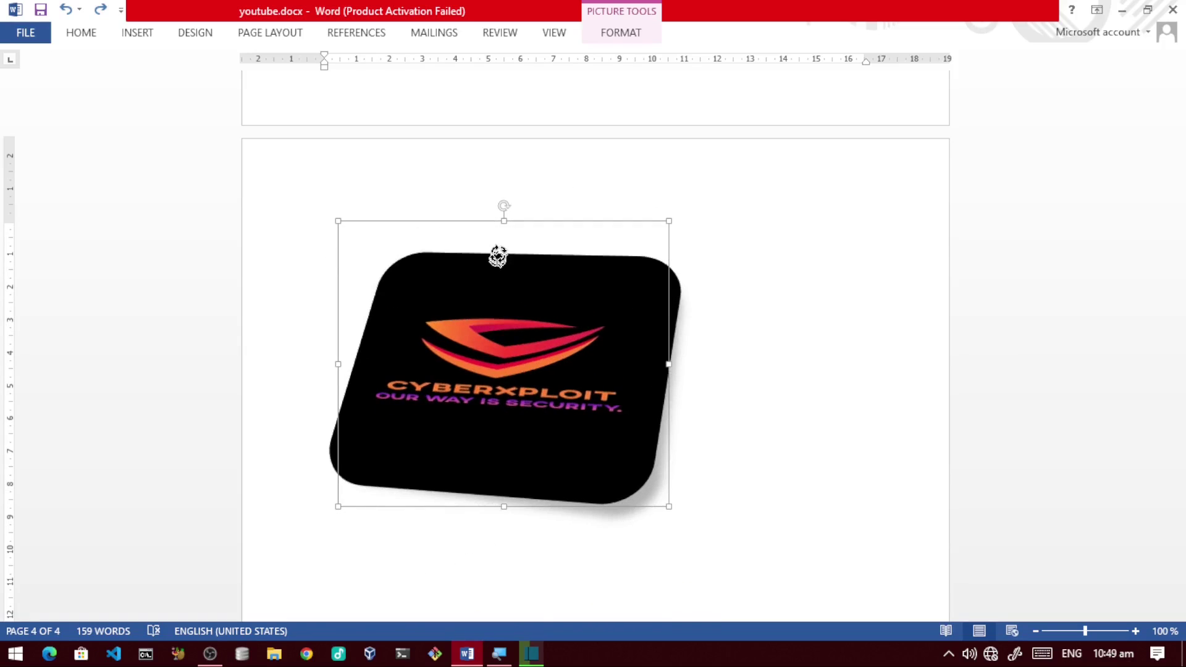
pyautogui.moveTo(494, 299); pyautogui.dragTo(495, 253)
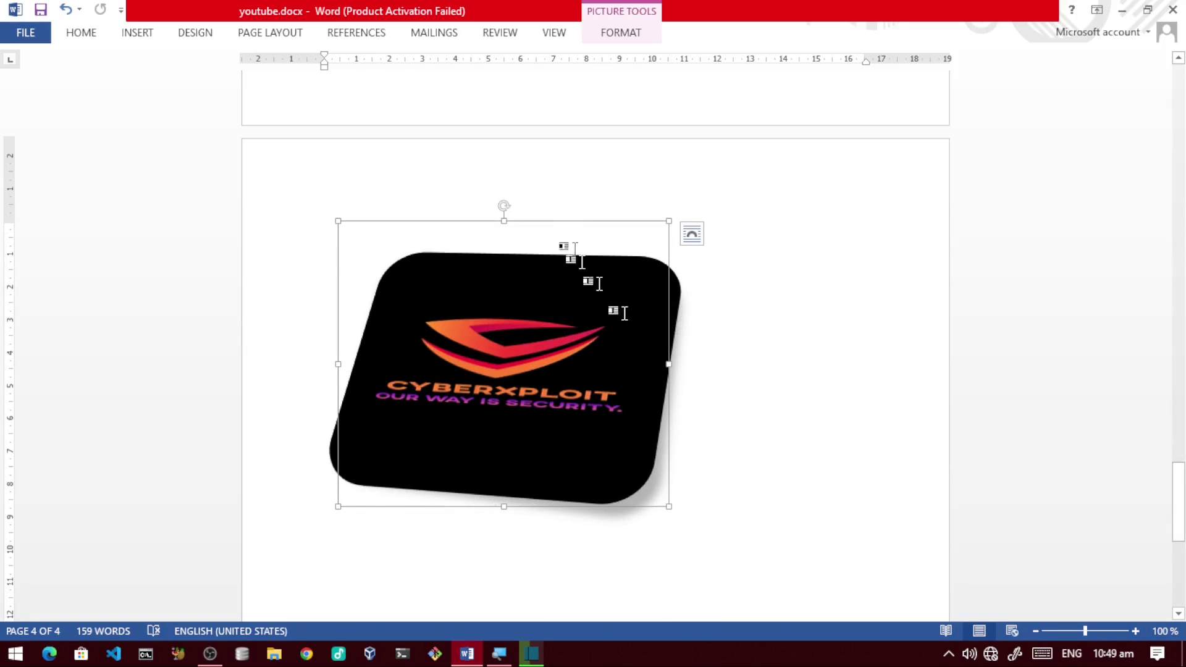
# Step: Apply the Metal Oval picture style to the CyberXploit logo
pyautogui.click(692, 233)
pyautogui.click(624, 35)
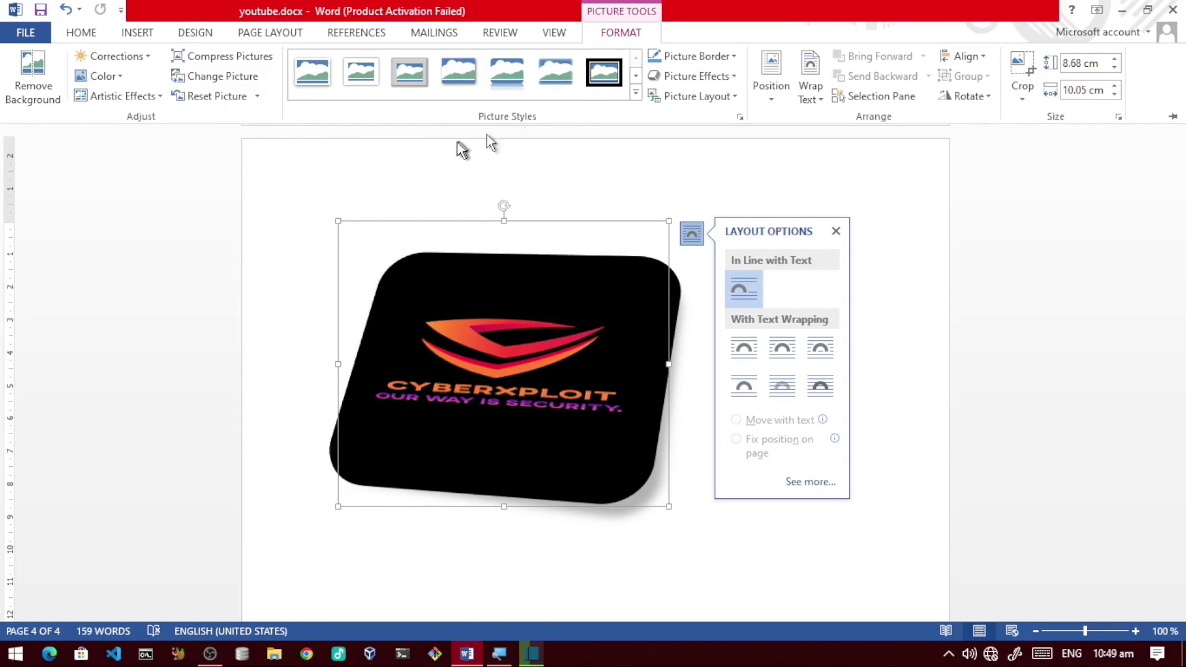
pyautogui.click(635, 93)
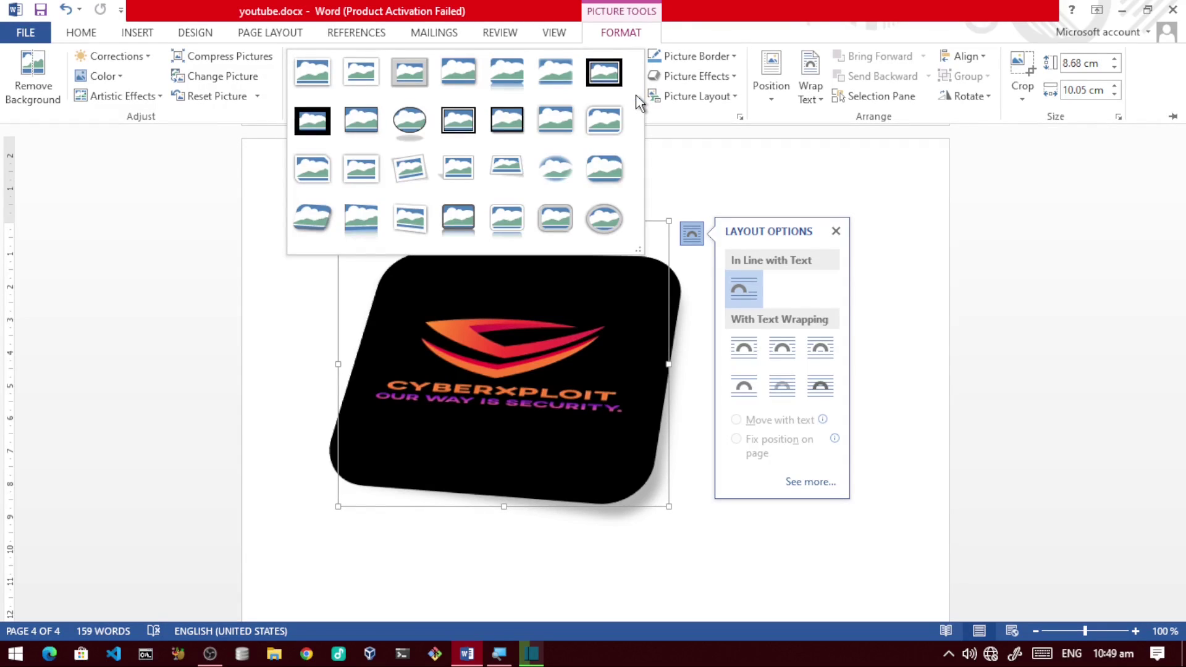
pyautogui.click(603, 219)
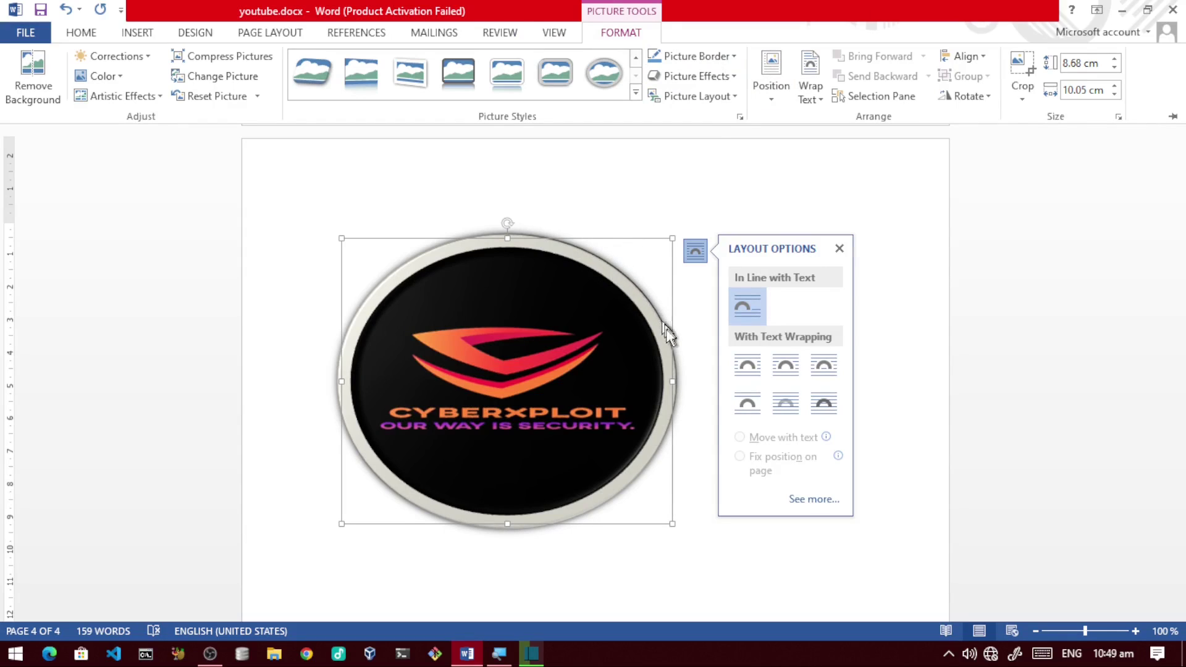
# Step: Set the logo's picture border to Standard yellow with a heavier weight
pyautogui.click(721, 65)
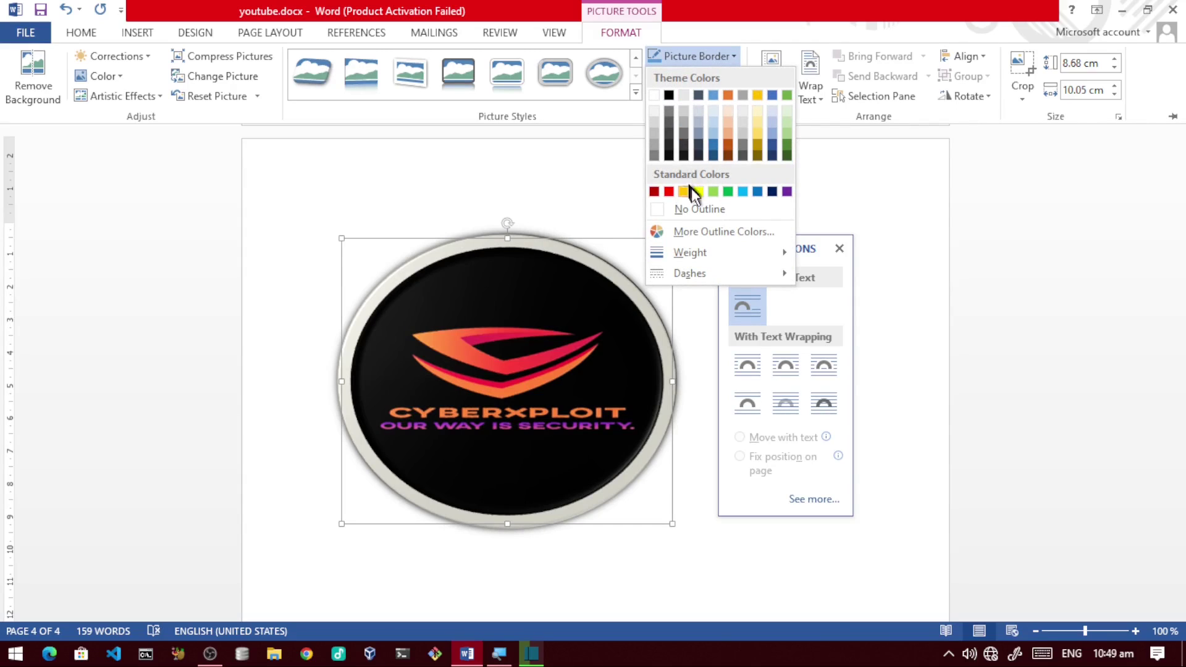
pyautogui.click(696, 190)
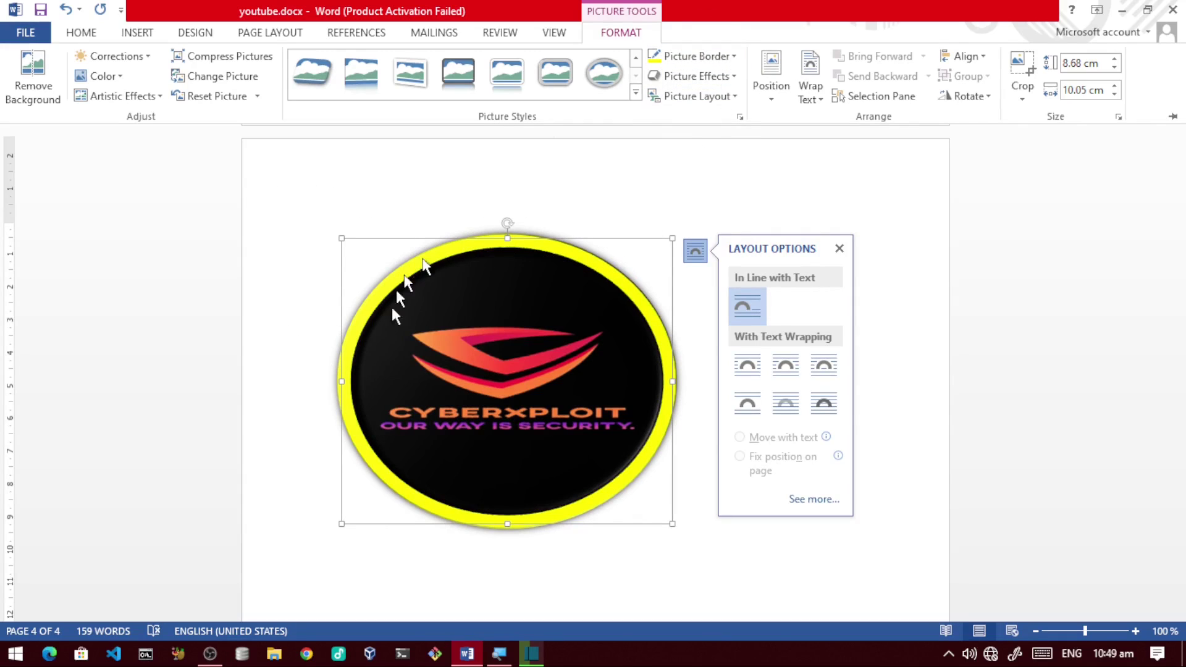
pyautogui.click(693, 58)
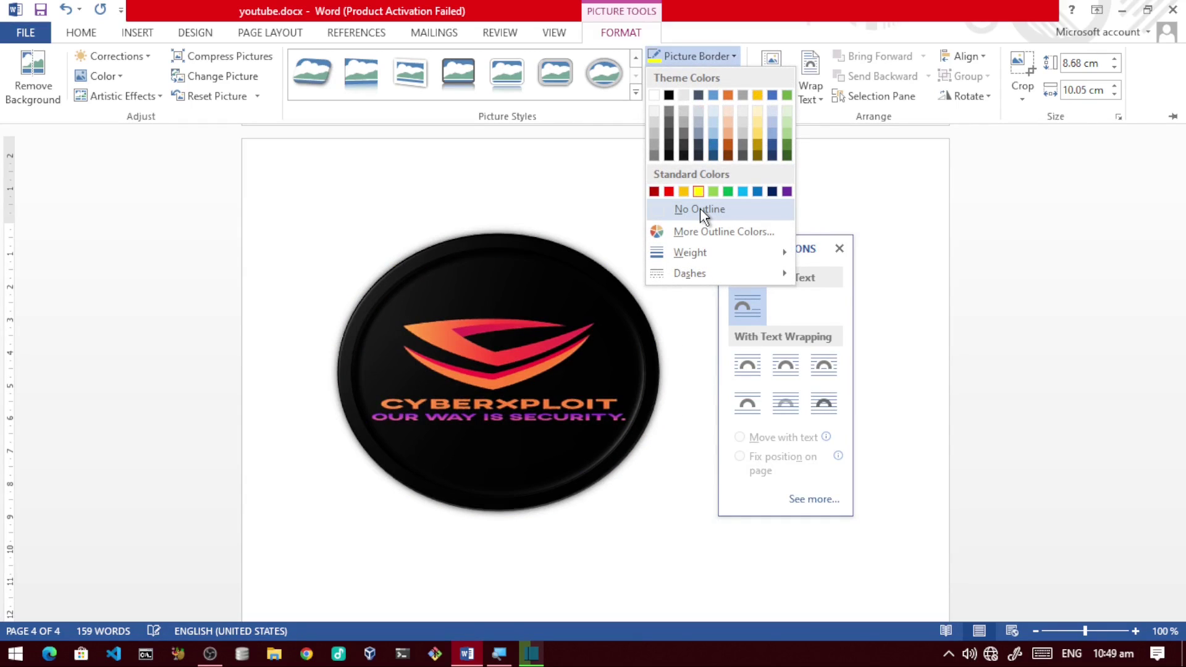
pyautogui.moveTo(690, 253)
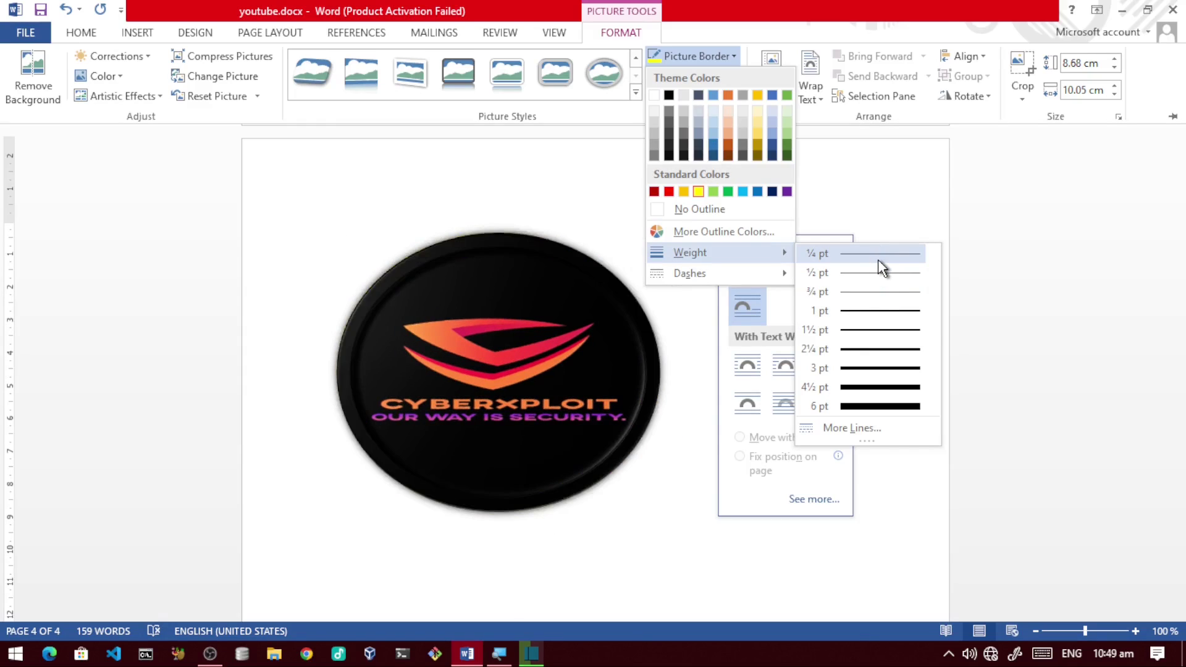
pyautogui.click(879, 184)
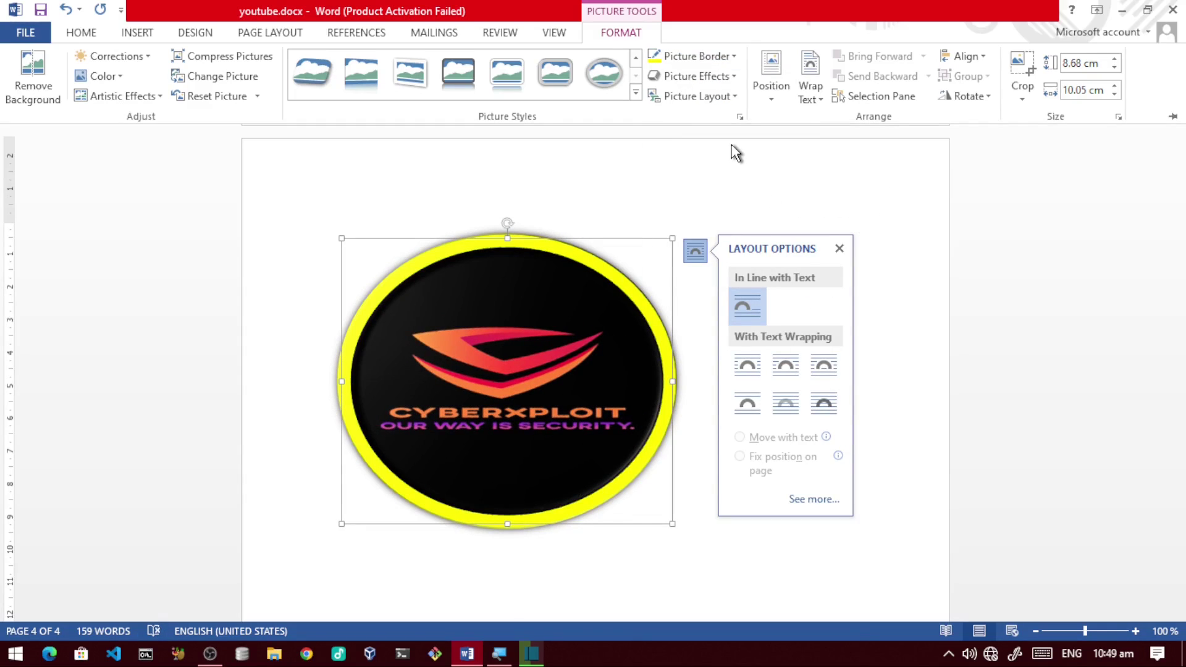
pyautogui.click(839, 248)
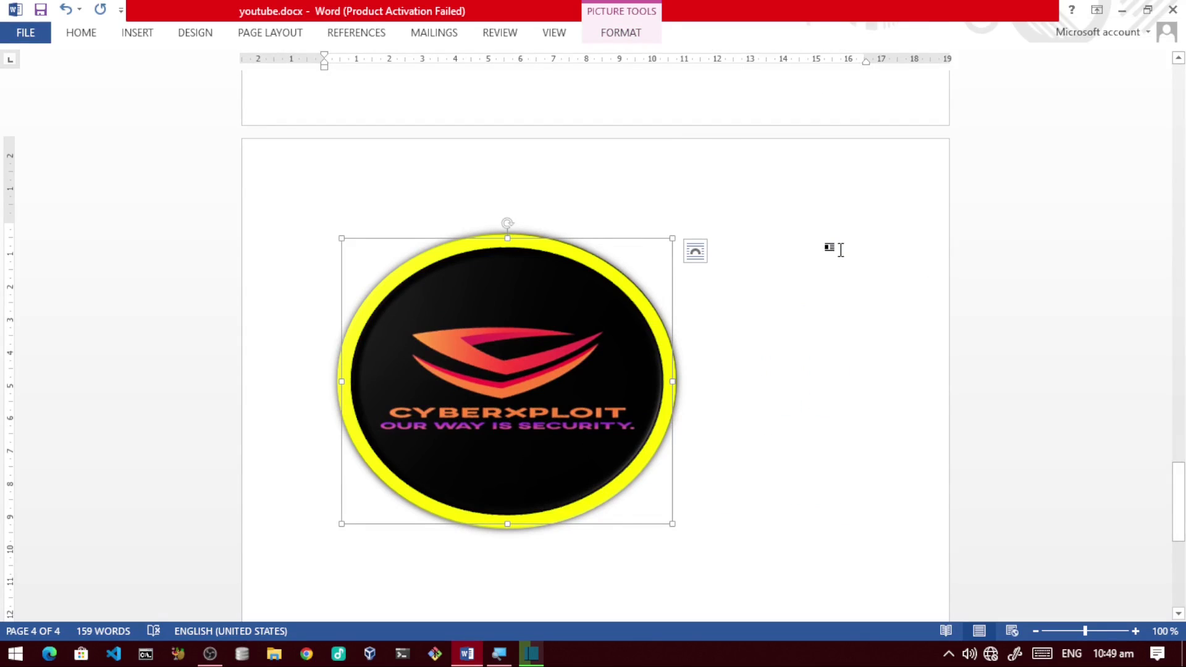
# Step: Look through Picture Effects, Insert and Home commands, ending on the Picture Tools Format tab
pyautogui.click(621, 34)
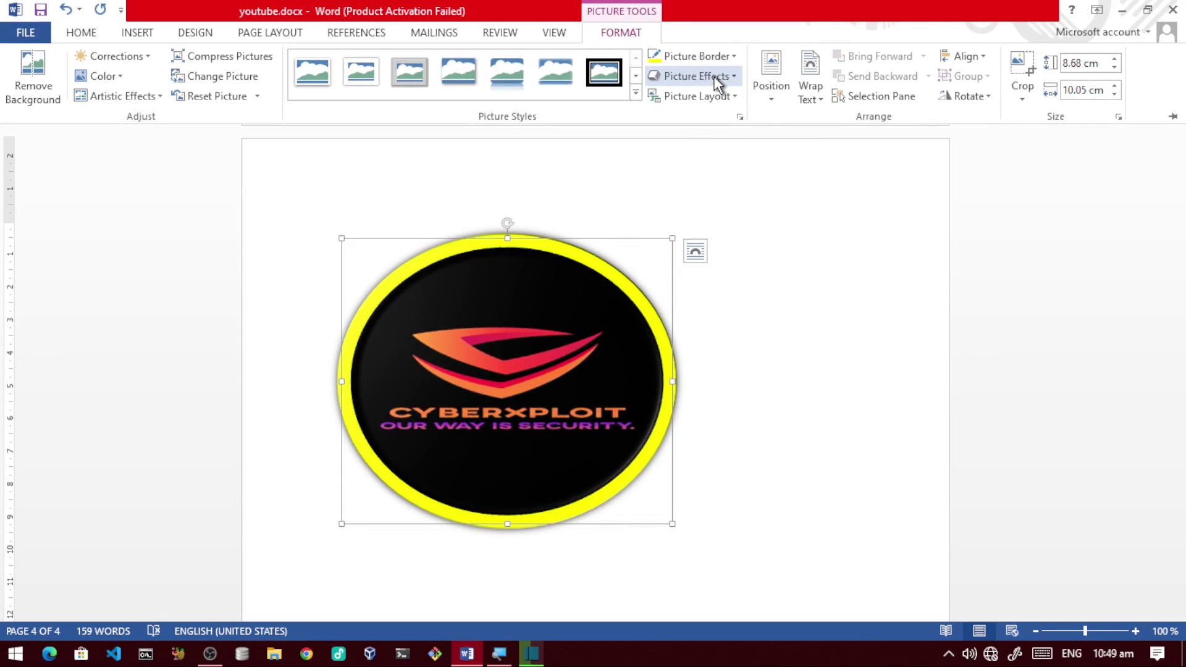
pyautogui.click(717, 82)
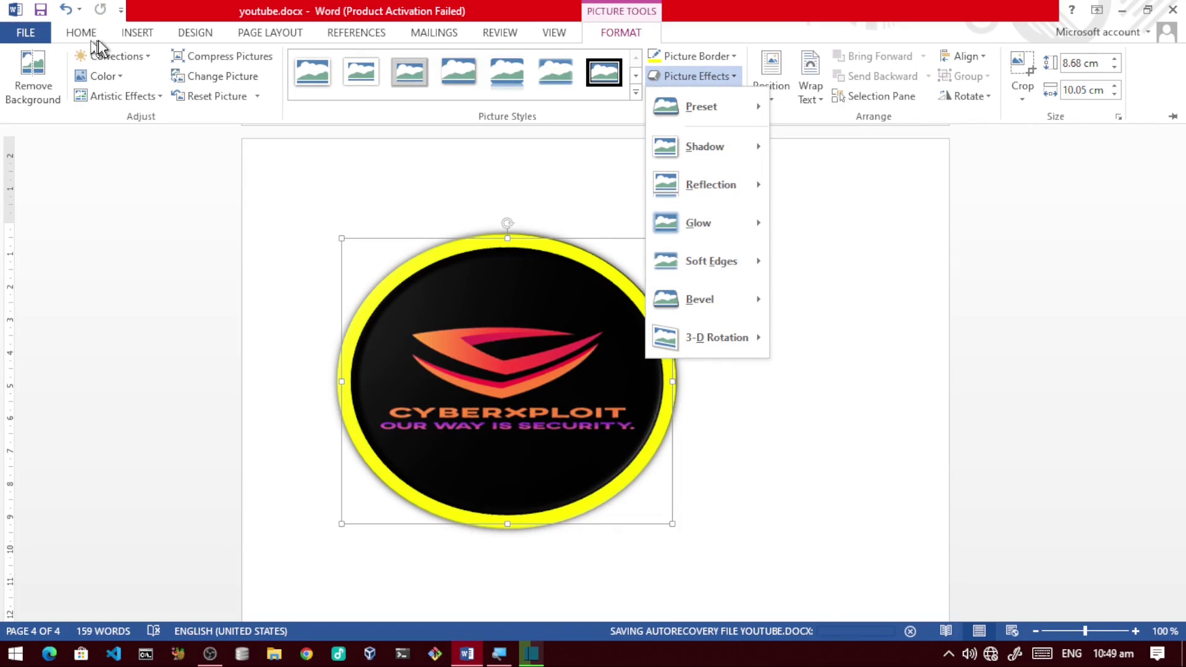
pyautogui.click(136, 38)
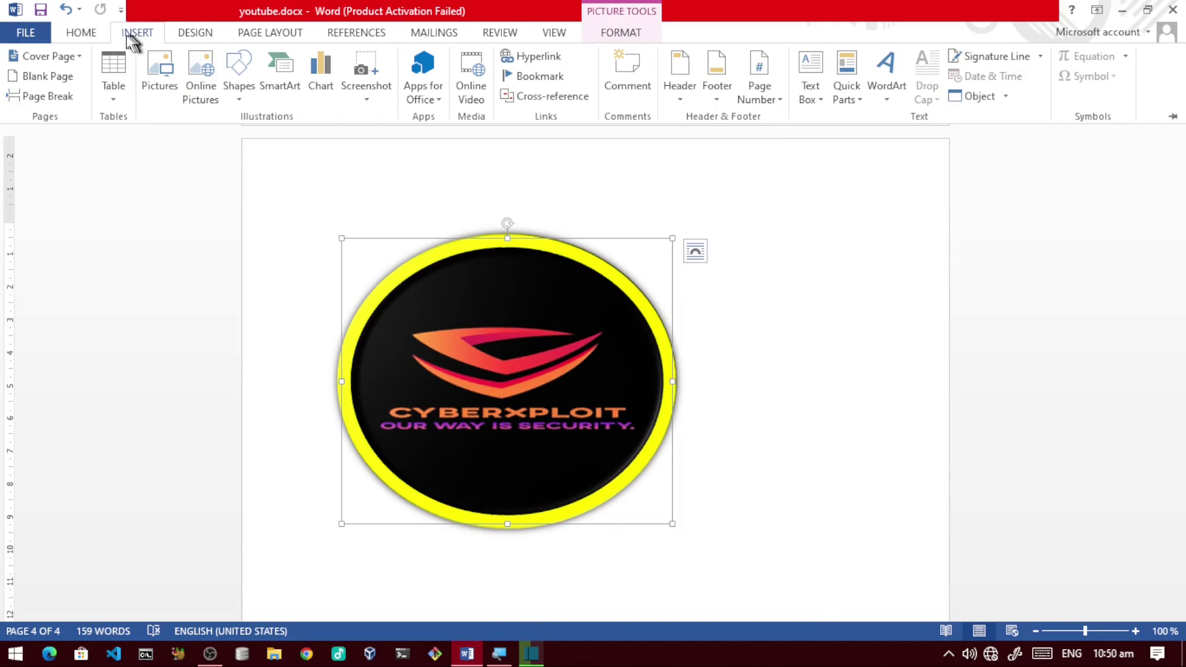
pyautogui.click(77, 32)
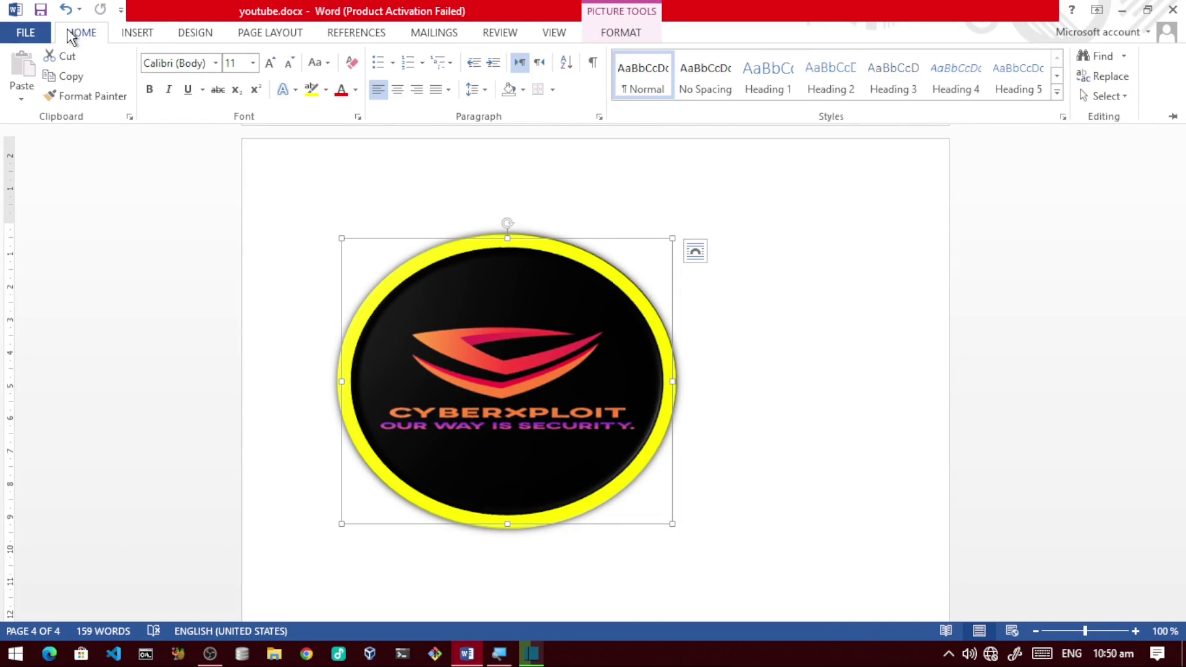
pyautogui.click(139, 35)
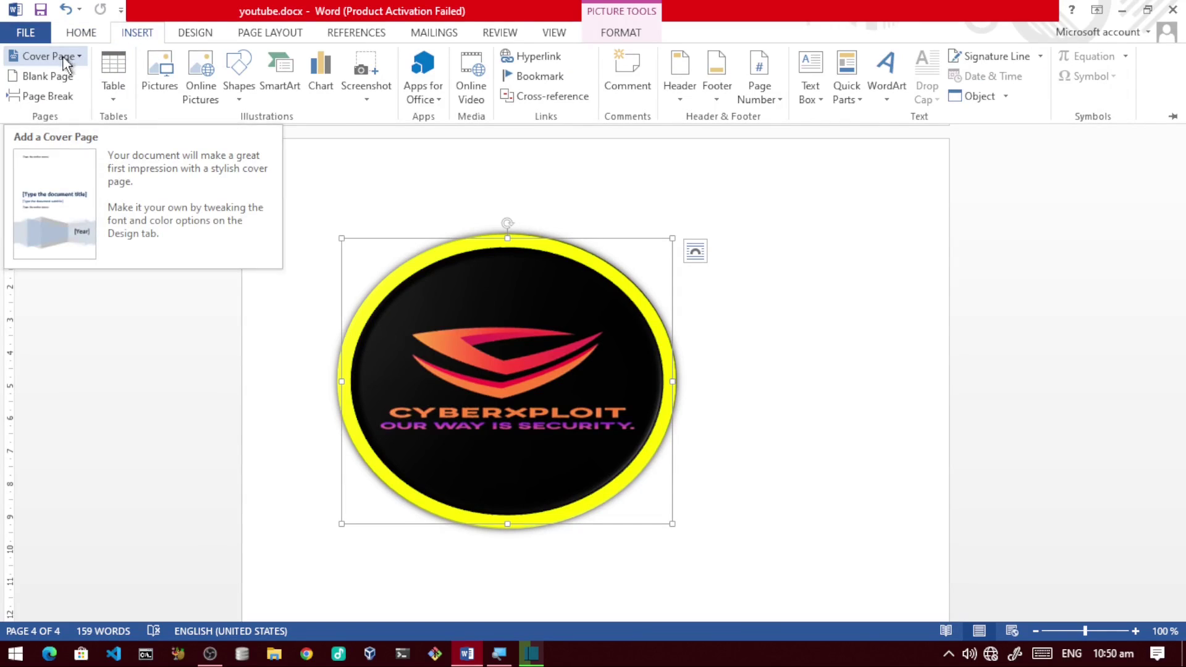
pyautogui.click(614, 32)
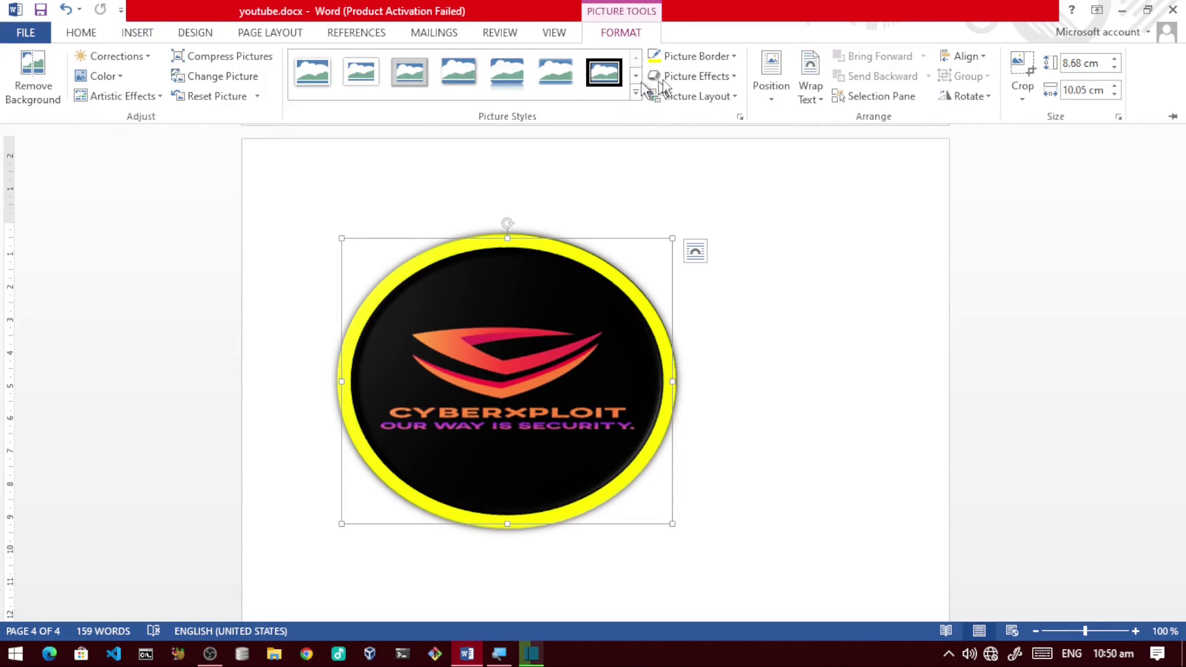
# Step: Apply a Reflection variation from Picture Effects beneath the logo and scroll down to view it
pyautogui.click(709, 84)
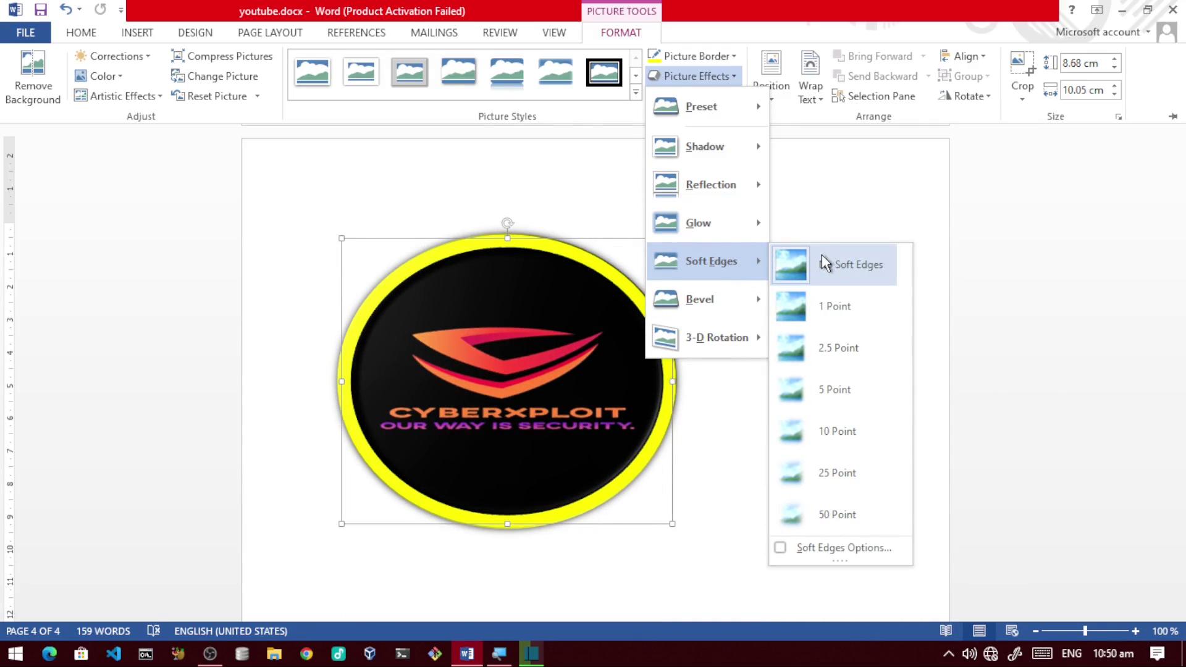
pyautogui.moveTo(710, 184)
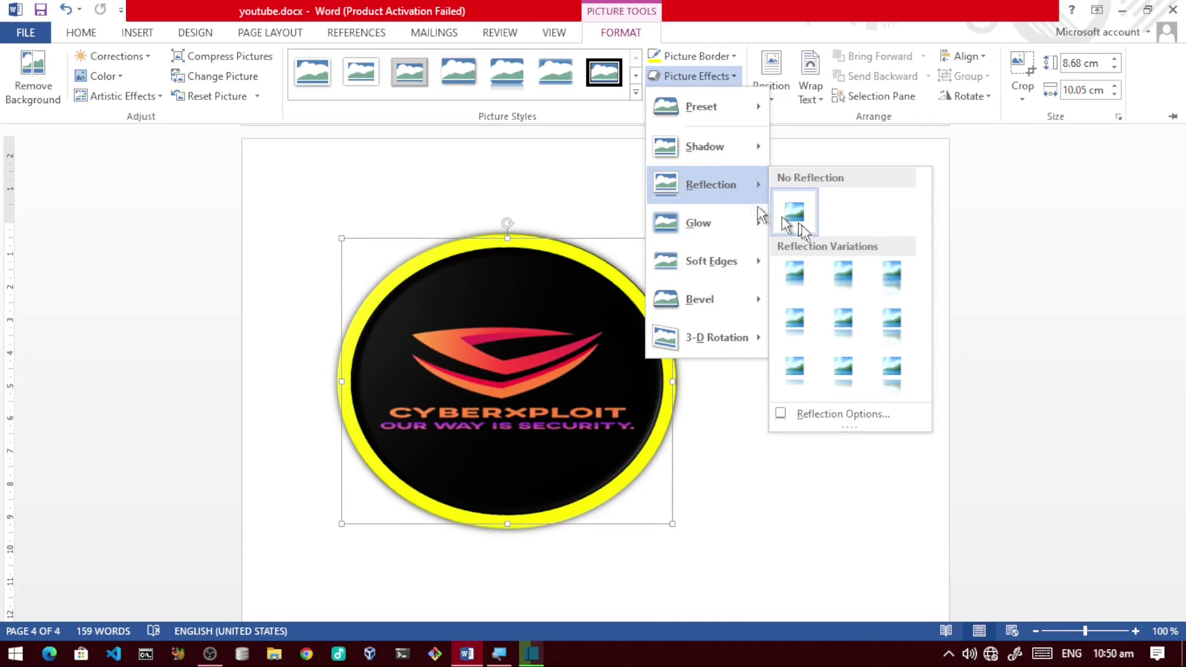
pyautogui.click(840, 334)
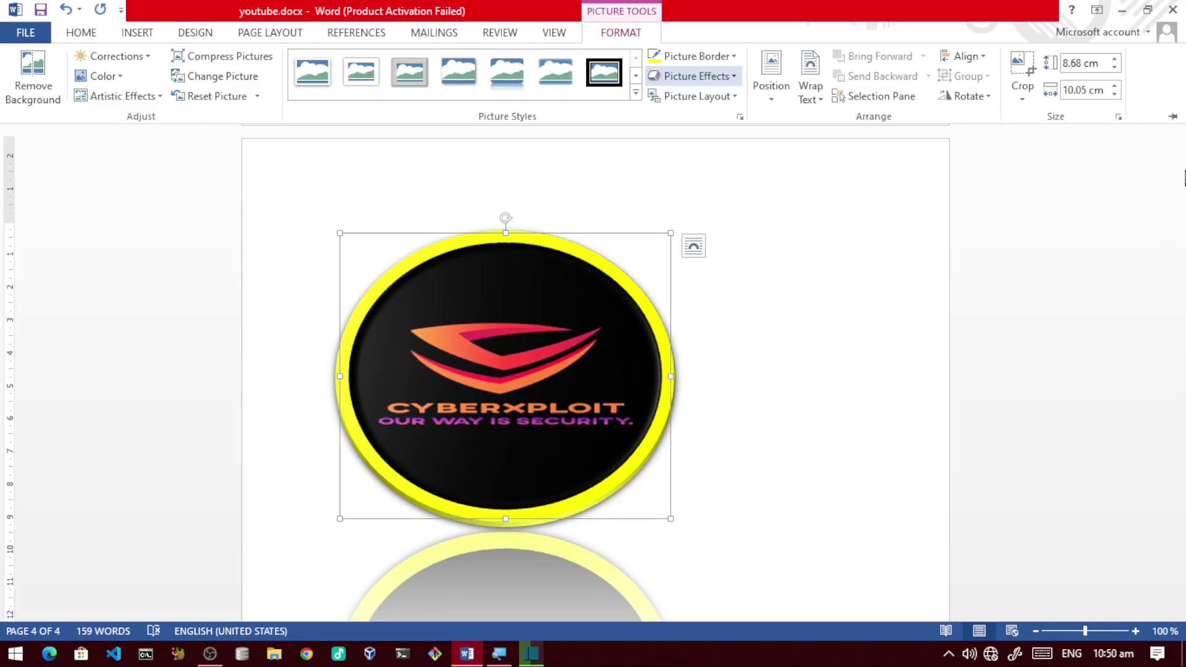
pyautogui.scroll(-5, 928, 303)
pyautogui.scroll(-5, 1183, 219)
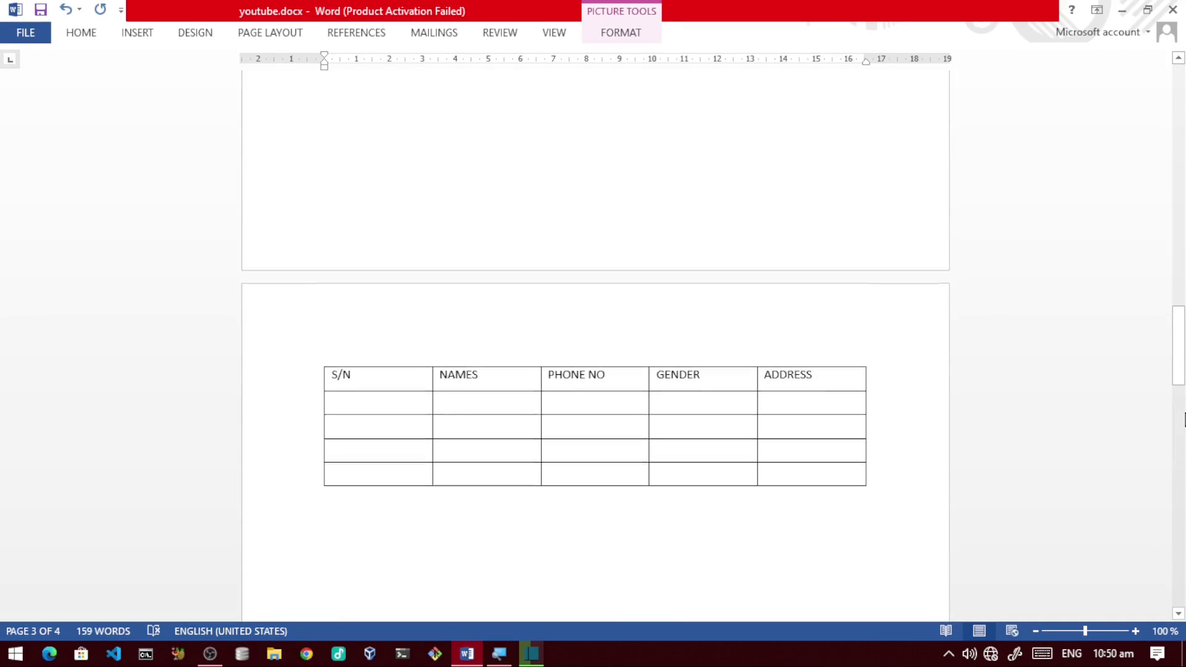
pyautogui.moveTo(1176, 405)
pyautogui.mouseDown()
pyautogui.moveTo(1183, 479)
pyautogui.moveTo(1171, 557)
pyautogui.mouseUp()
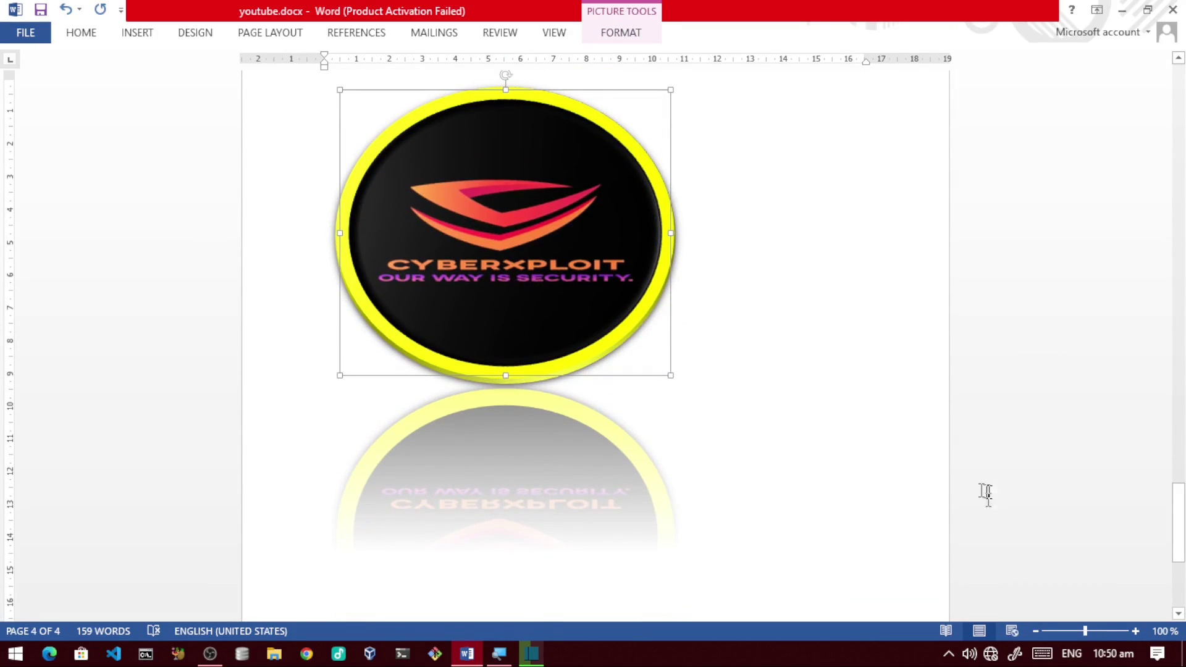
# Step: Undo the reflection, then browse the Picture Layout and Position galleries without applying anything
pyautogui.click(620, 33)
pyautogui.hotkey('ctrl', 'z')
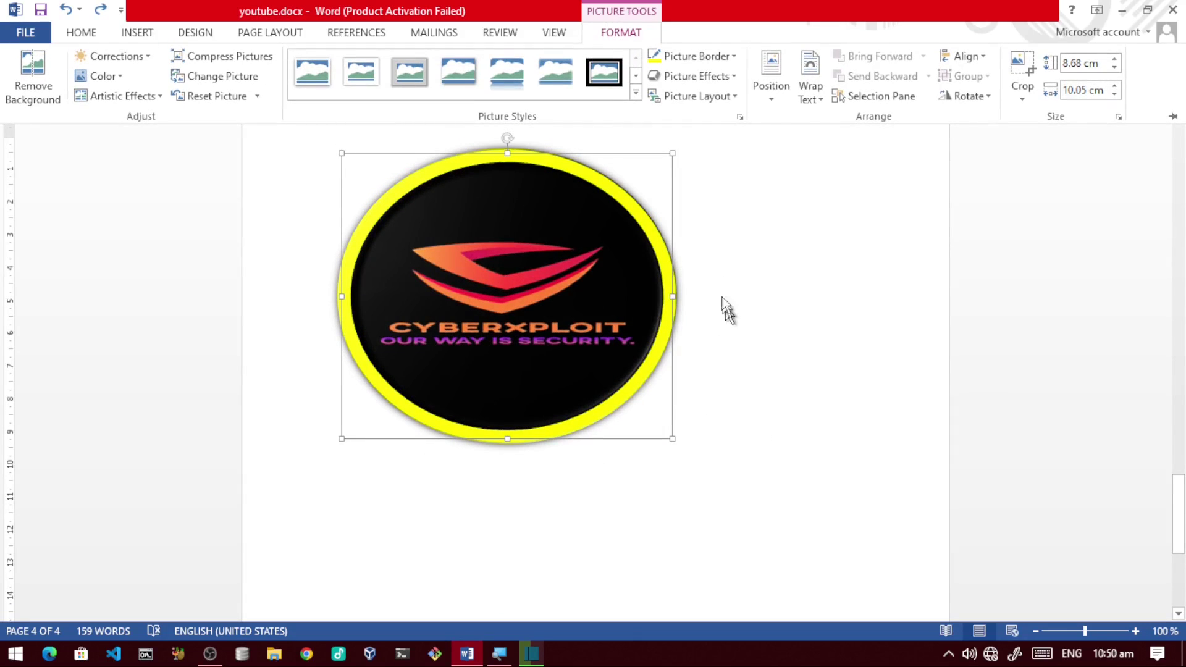
pyautogui.click(701, 94)
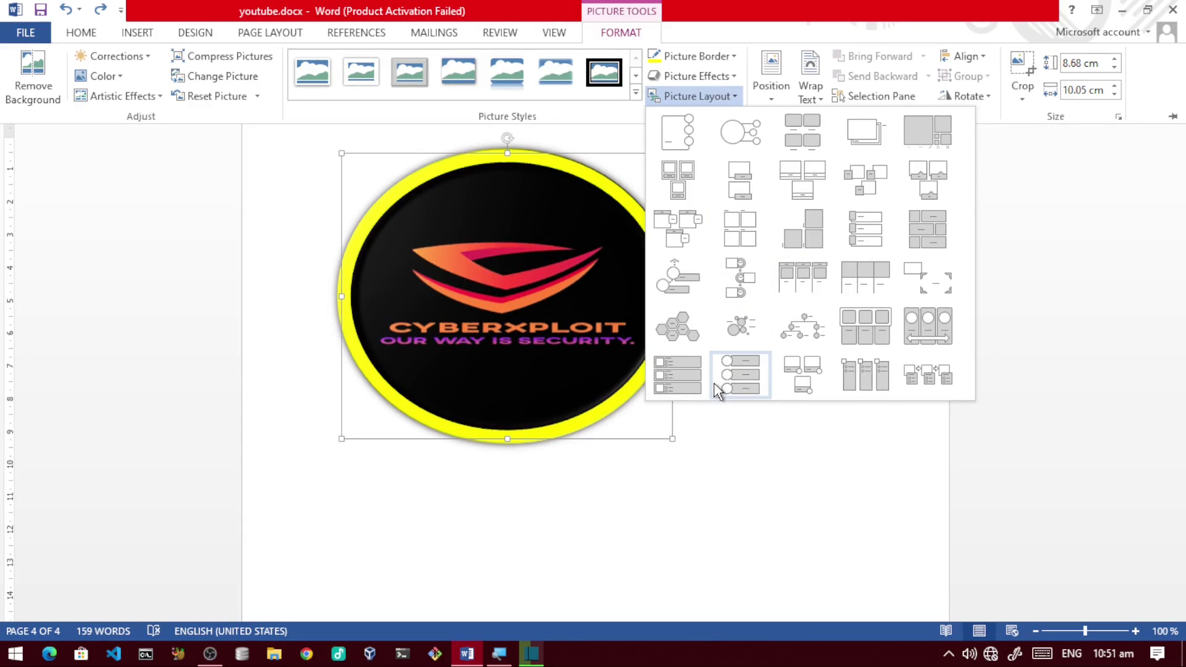
pyautogui.click(696, 464)
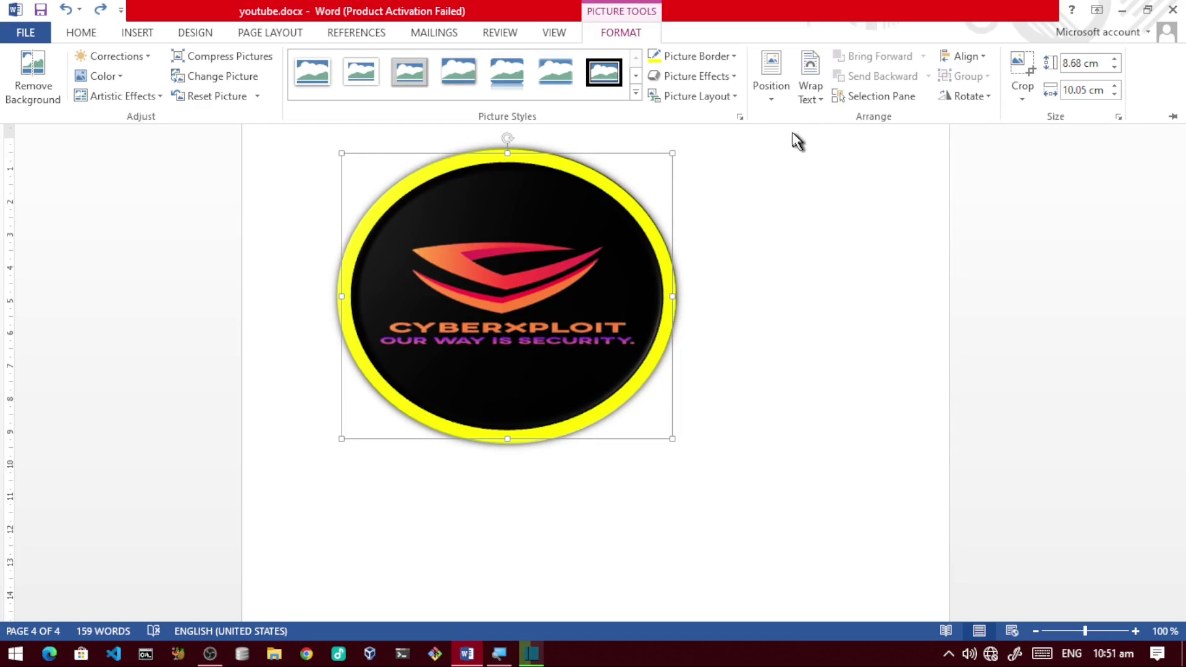
pyautogui.click(772, 98)
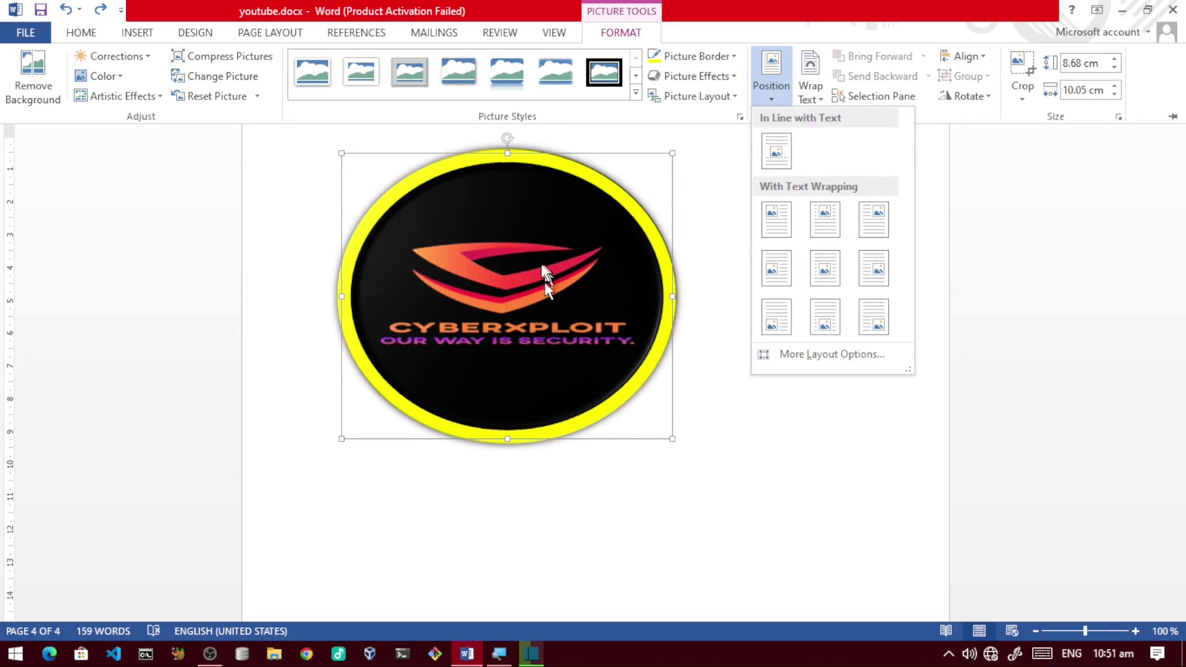
pyautogui.click(319, 175)
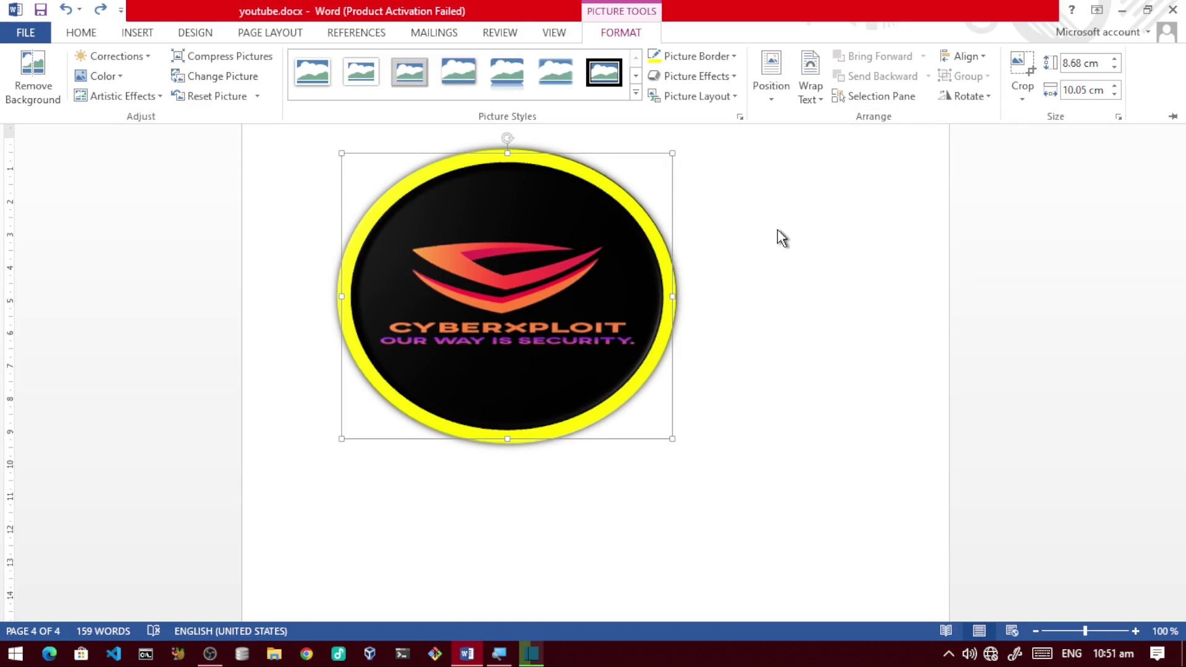
# Step: Type two paragraphs of filler text above the logo with the ribbon collapsed
pyautogui.hotkey('ctrl', 'F1')
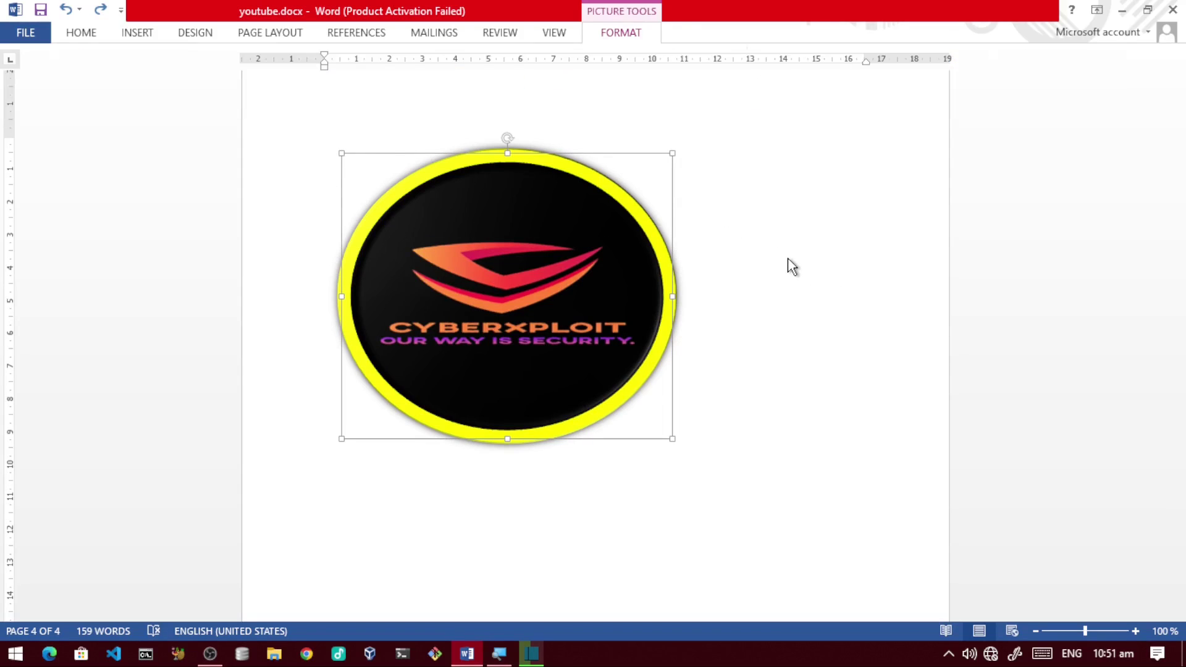
pyautogui.click(328, 449)
pyautogui.write('jjfjklsdajkflkjasdfjkljlkadsfkljkasdfkljksadjflkjadslkjfk')
pyautogui.press('Return')
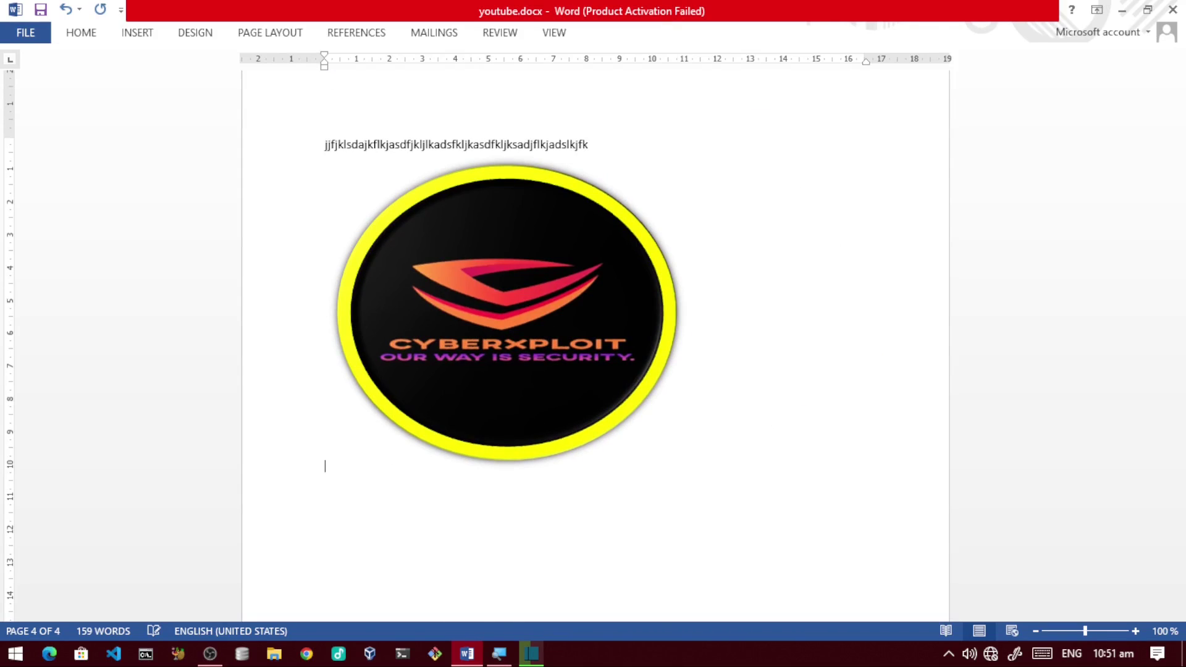
pyautogui.write('ljasdfkjlkasjdfjkkladjfkjkalsdjfkjsdafkjasdjfasdjfklasdjflkasdjfkjasdlkfjasdklfjsalkdjfklajsdfkljasdklfjalksdjfklasdjfklasdjfkljsdakflj')
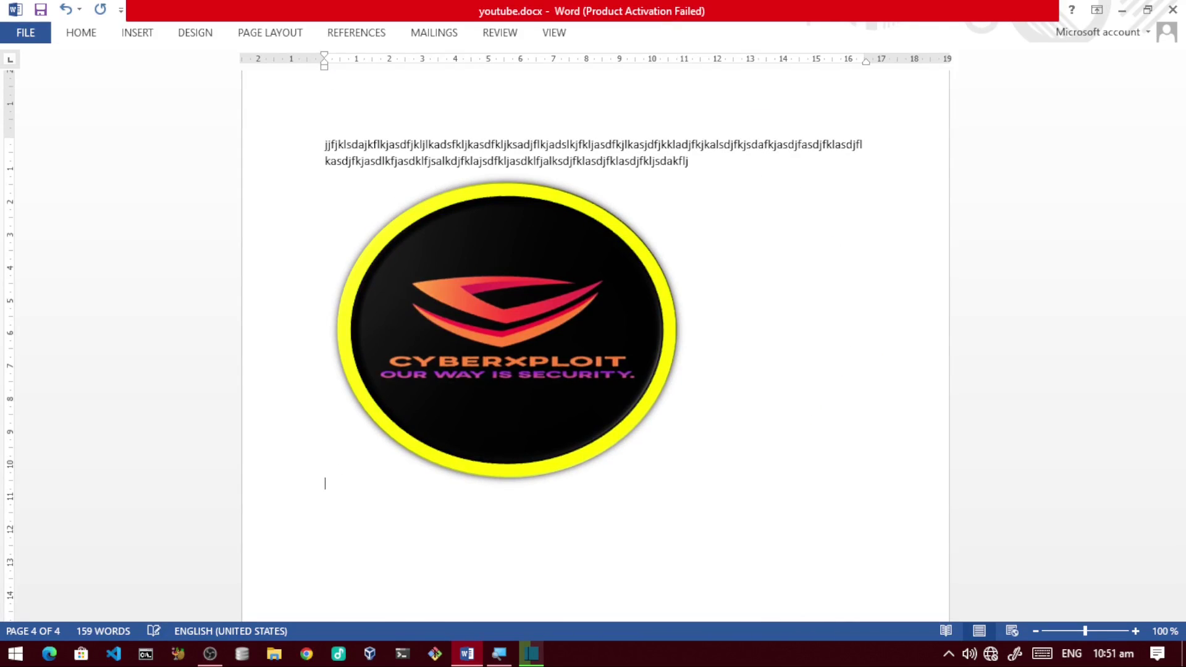
pyautogui.write('asdlkfjadjfawdjfiowjoiajsiofjwidojfioasuifguw8iuiogyoaigoiuaioguoiafgoiuoigu awsiogu oiaswugoipasugiouapioguawe0')
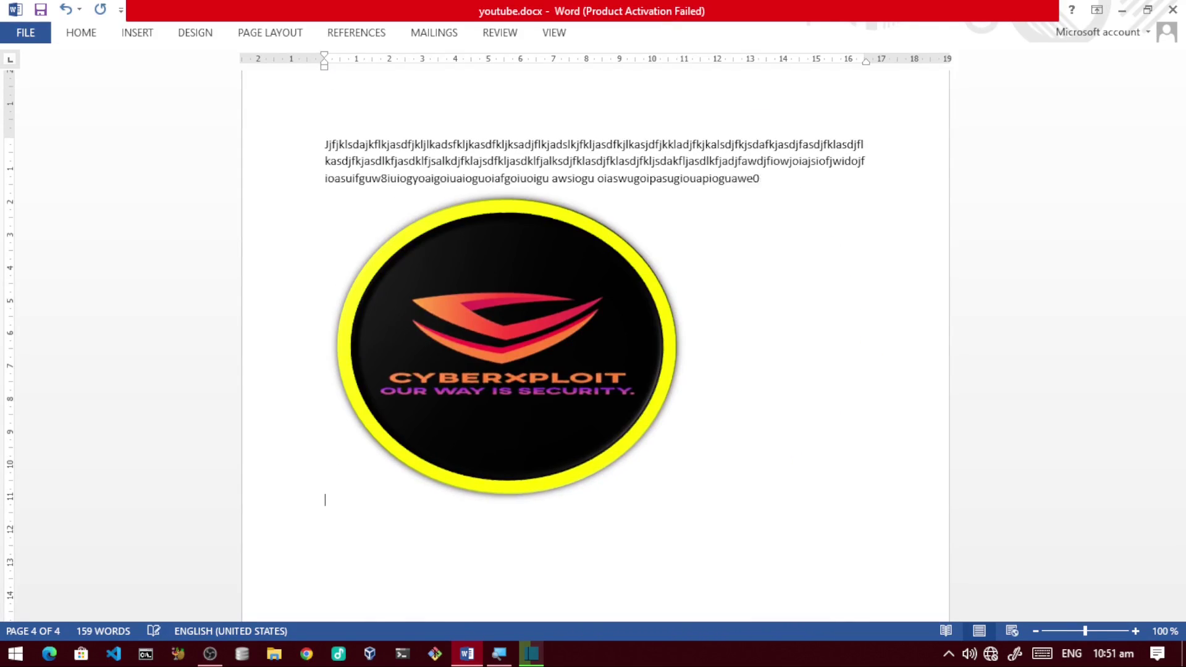
pyautogui.write('igfuwrpguieiofuoipufio joijuoipguhjiojkoa9hio')
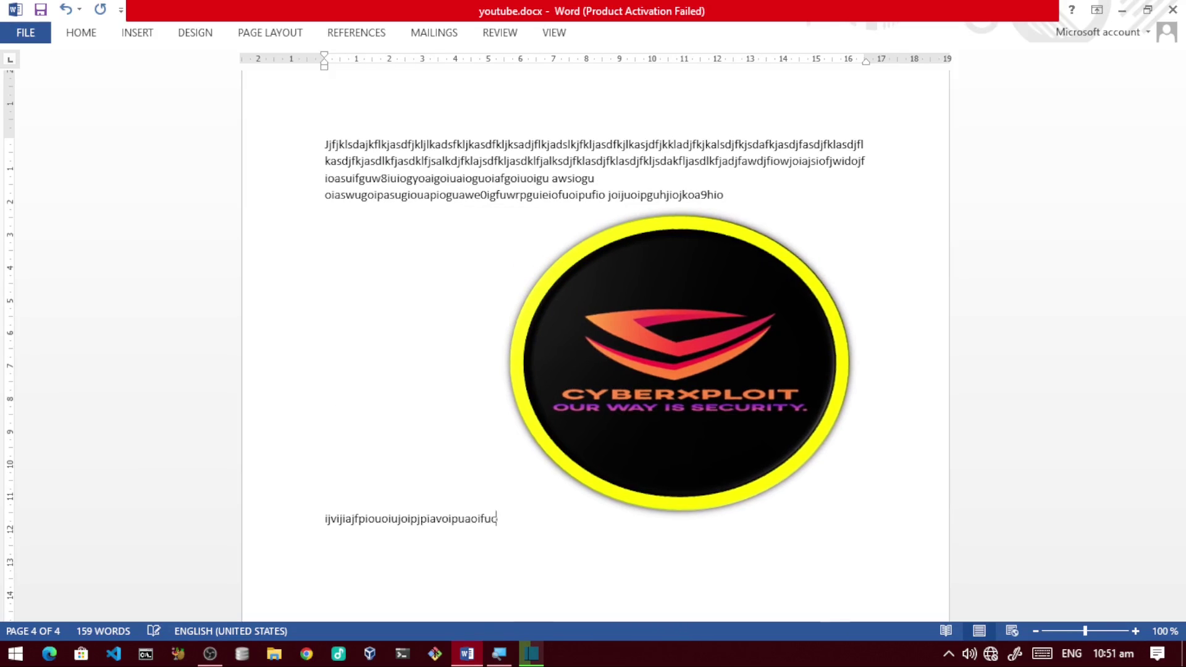
pyautogui.write(' ijvijiajfpiouoiujoipjpiavoipuaoifuciuawreoiuiowruiourwiouioufggioiojvaiouoiduoipadsu')
pyautogui.write('Fsadokfjoiafuopiadsufo ip')
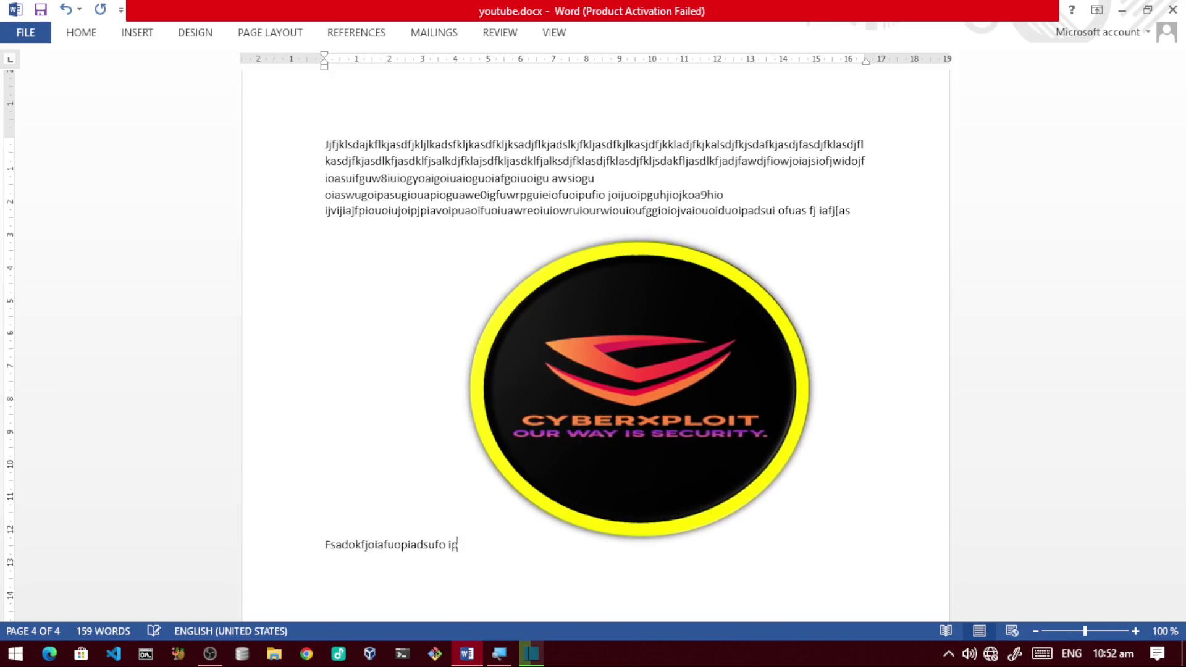
pyautogui.write('uasfoiuasoifuoiasdufoipadsufioasudfiouasiofuiaosduiuasd')
pyautogui.hotkey('ctrl', 'End')
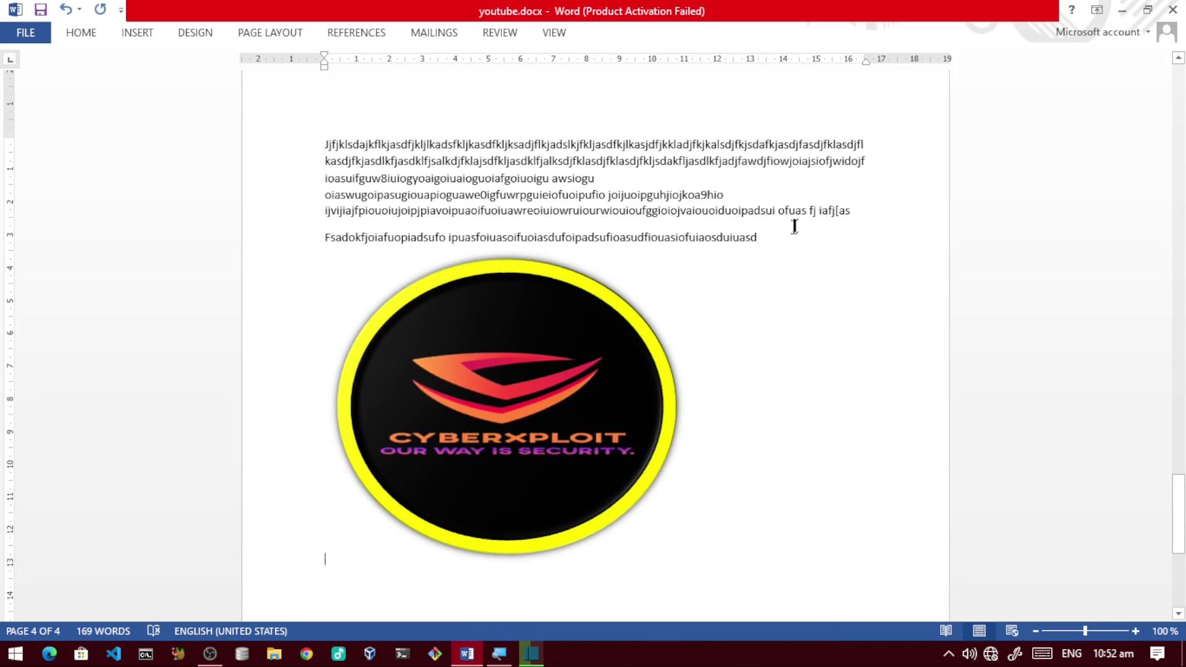
# Step: Select the filler text and paste a copy below the logo, making five pages
pyautogui.moveTo(778, 237); pyautogui.dragTo(321, 133)
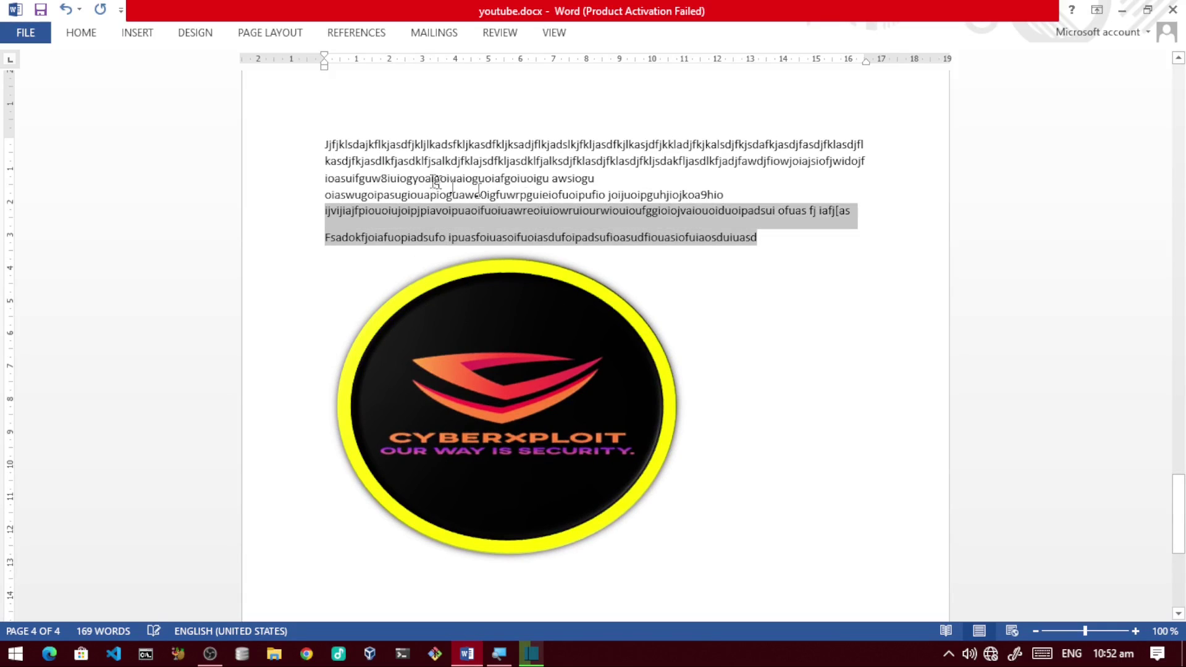
pyautogui.doubleClick(320, 132)
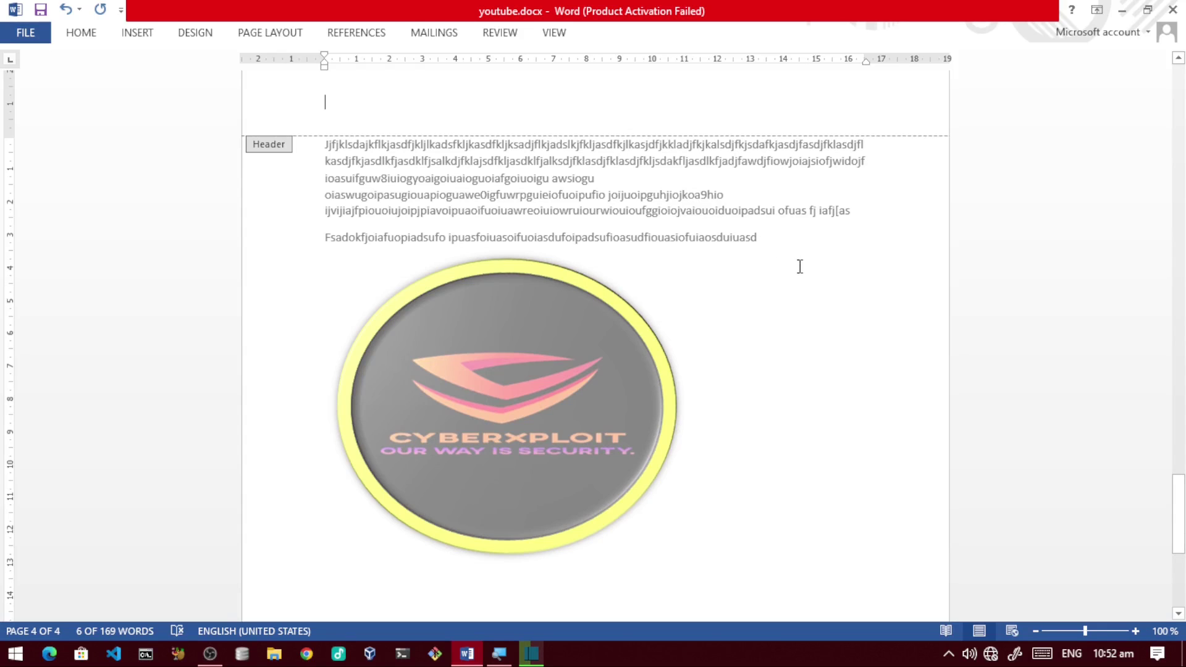
pyautogui.doubleClick(652, 80)
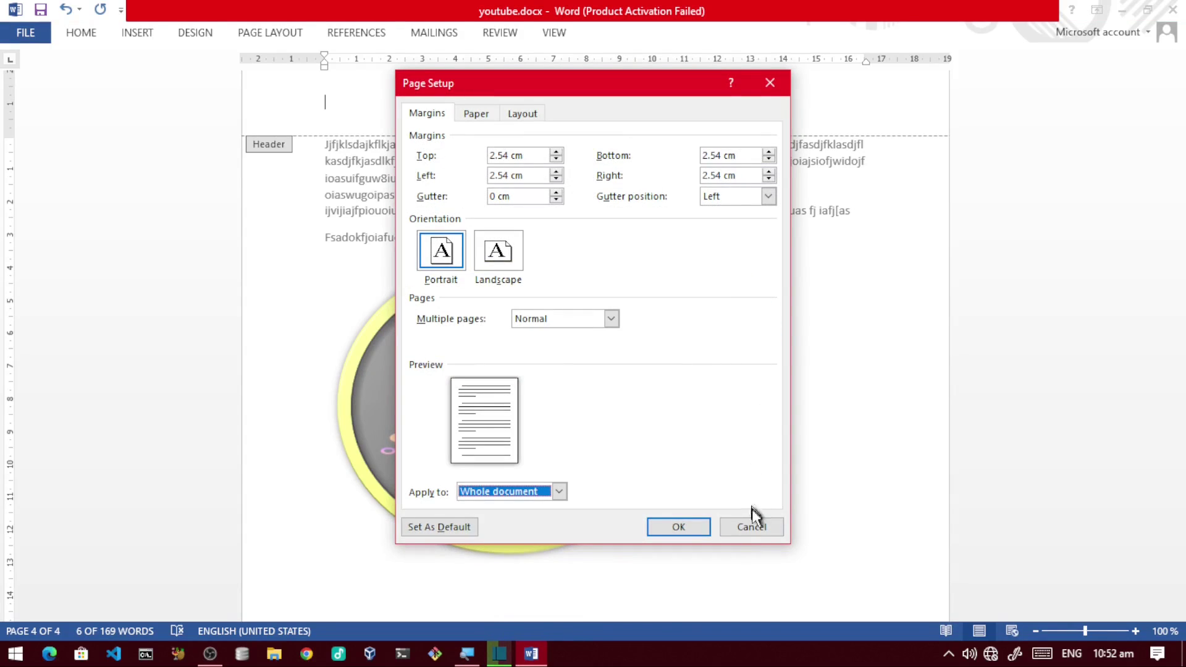
pyautogui.click(755, 527)
pyautogui.doubleClick(793, 379)
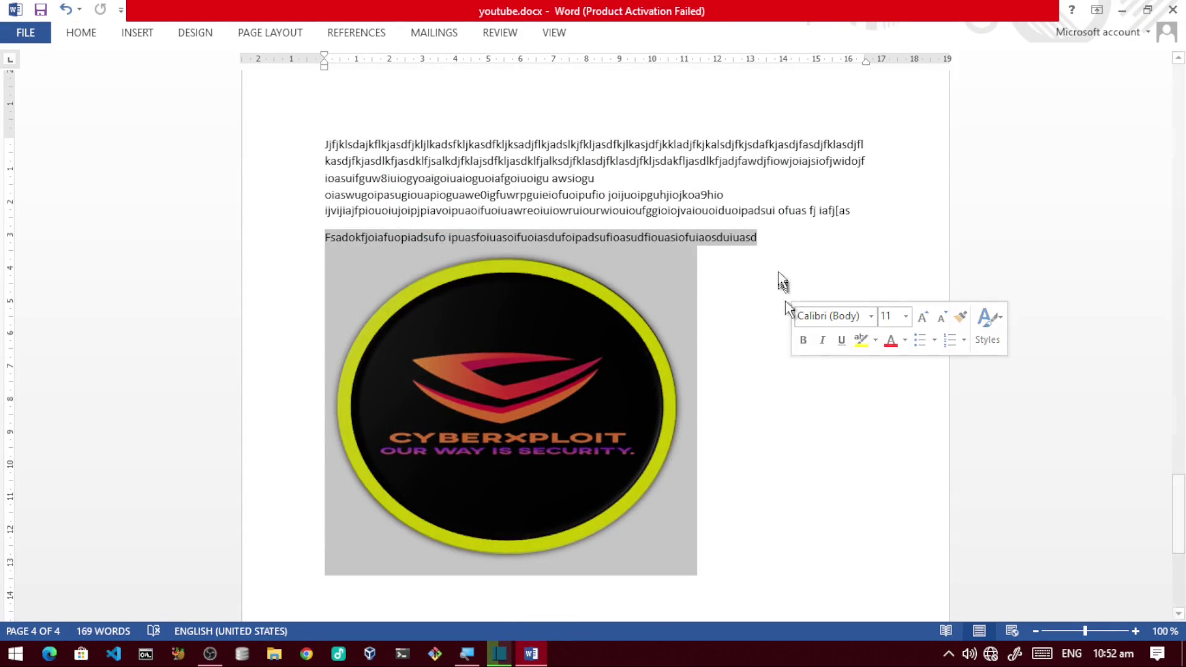
pyautogui.moveTo(773, 244); pyautogui.dragTo(398, 166)
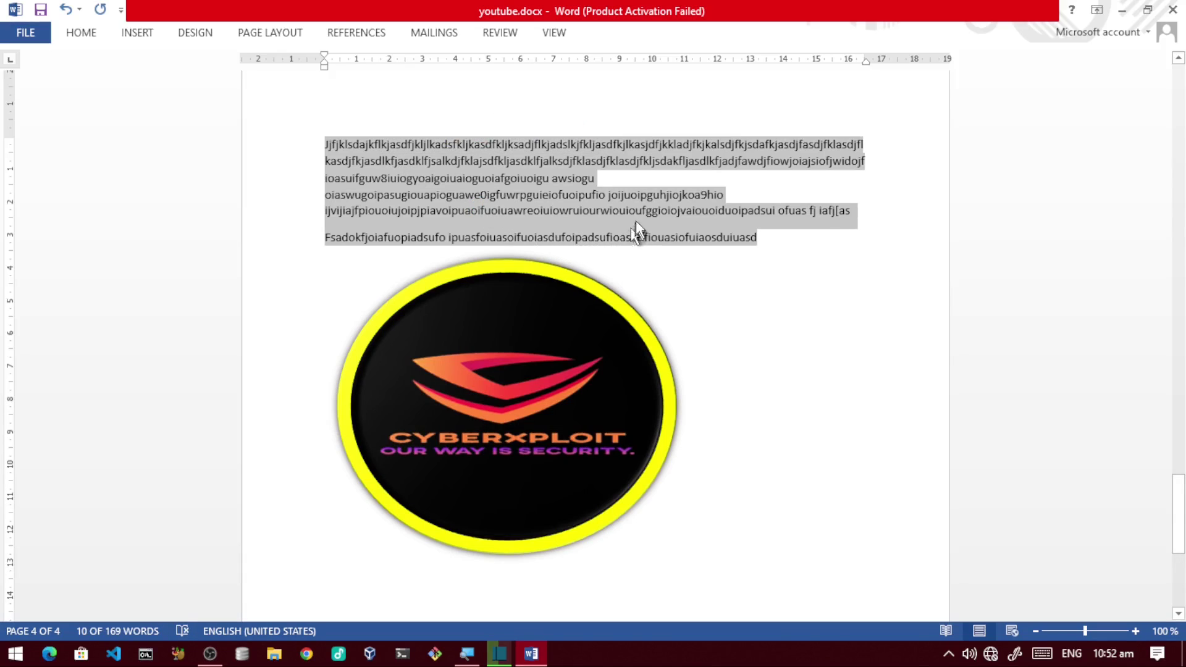
pyautogui.click(684, 261)
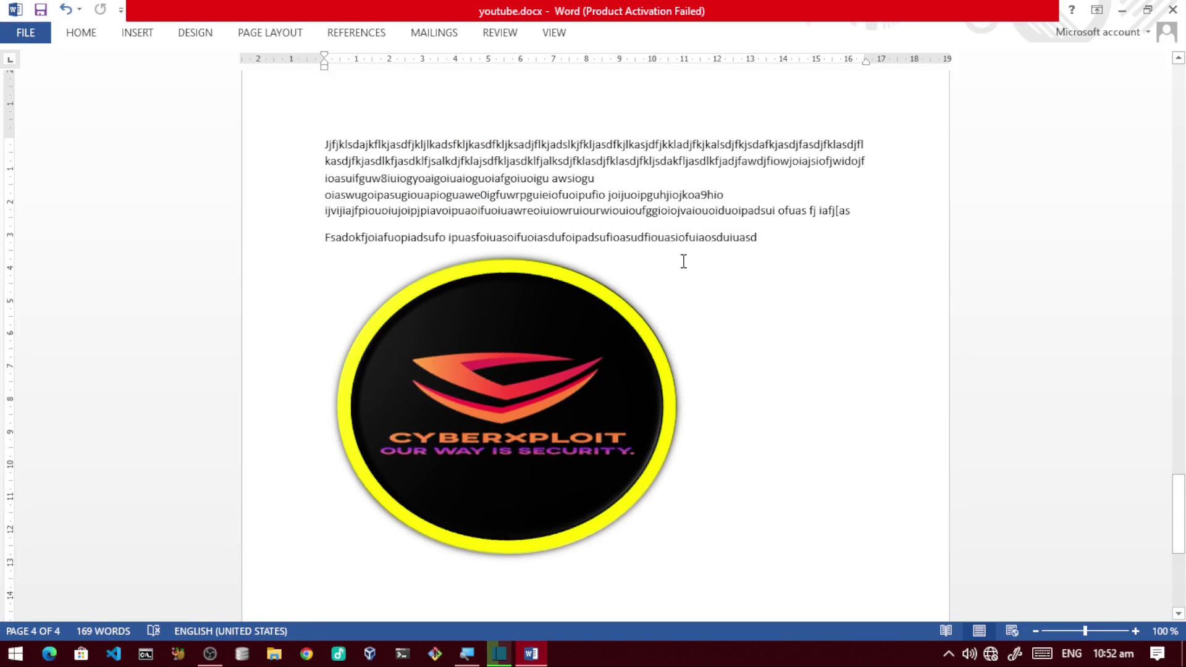
pyautogui.hotkey('ctrl', 'v')
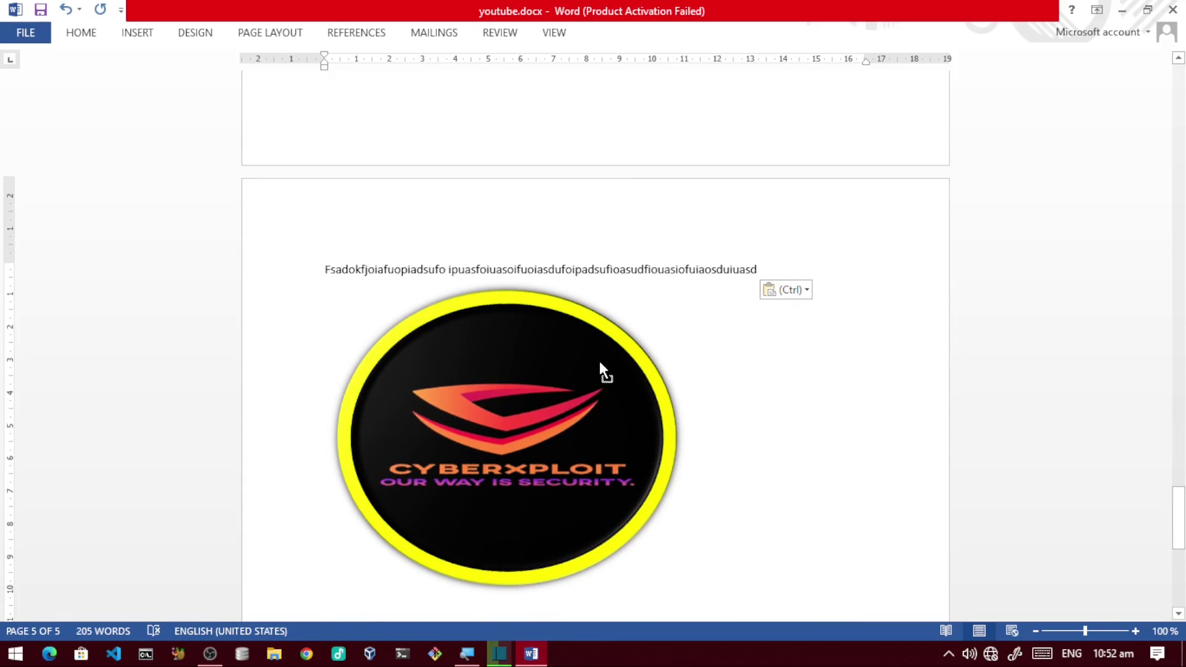
# Step: Undo the paste, set the logo In Line with Text, and drag it into the earlier paragraph
pyautogui.hotkey('ctrl', 'z')
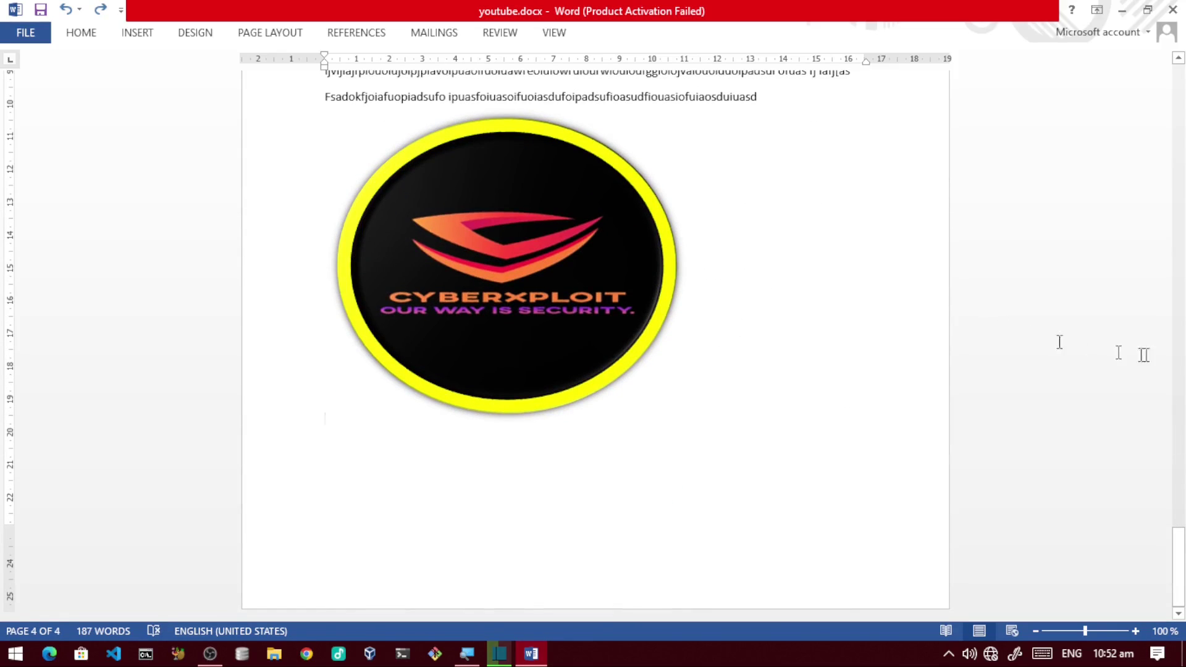
pyautogui.moveTo(1184, 516); pyautogui.dragTo(1184, 549)
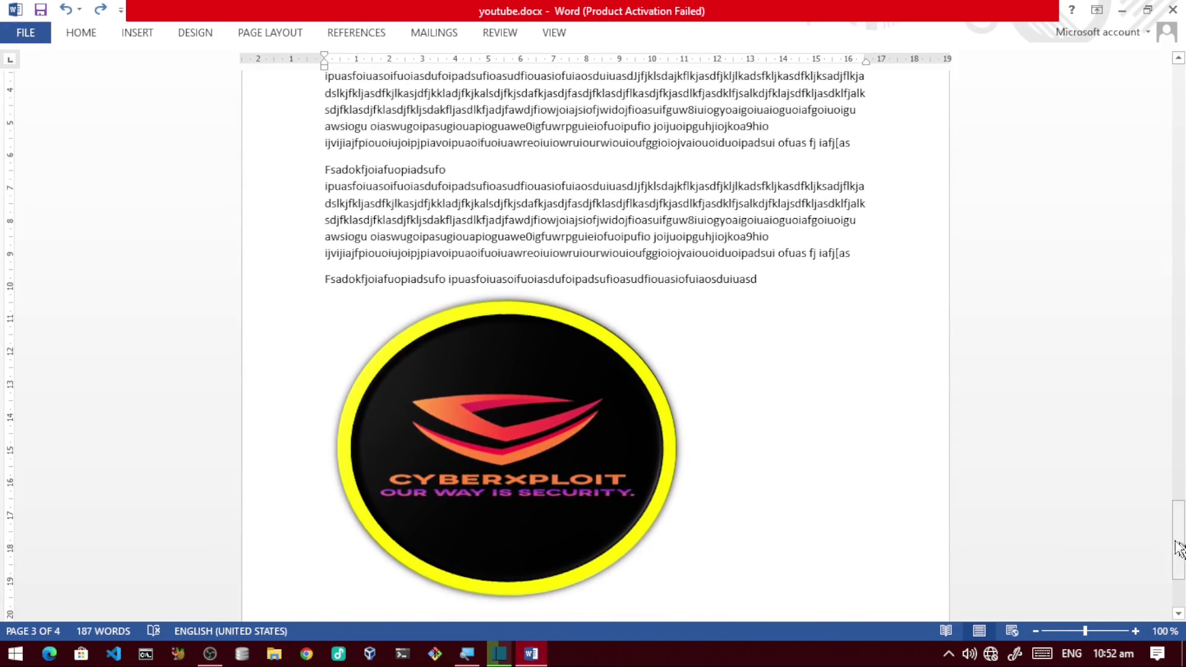
pyautogui.click(492, 501)
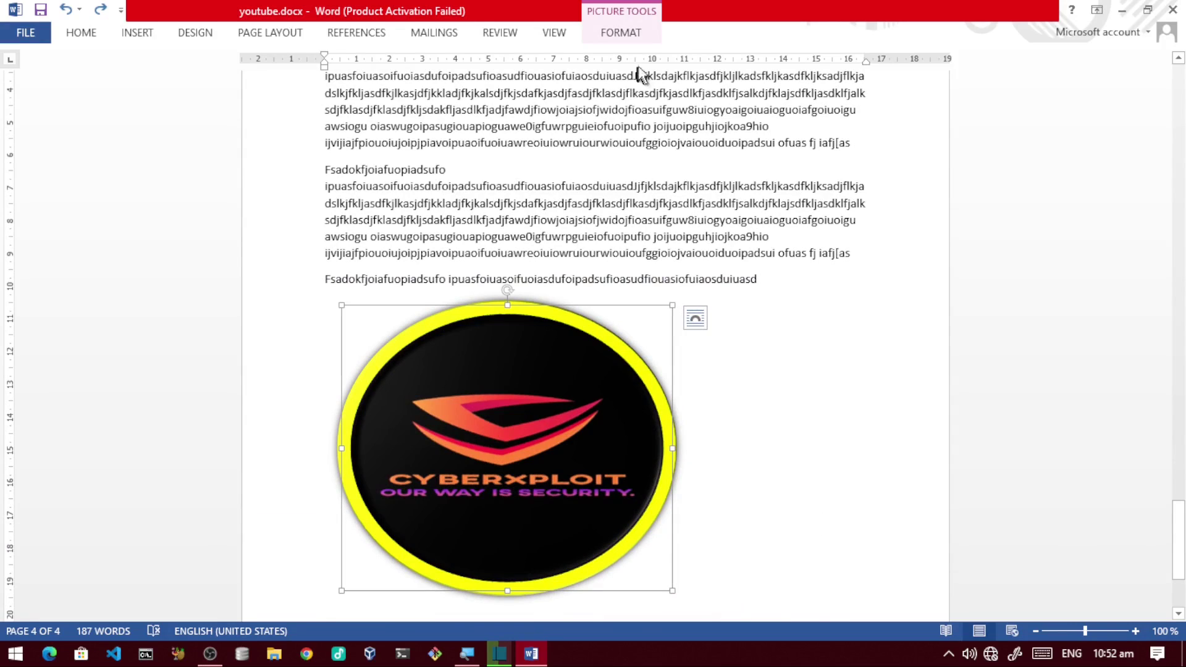
pyautogui.click(626, 28)
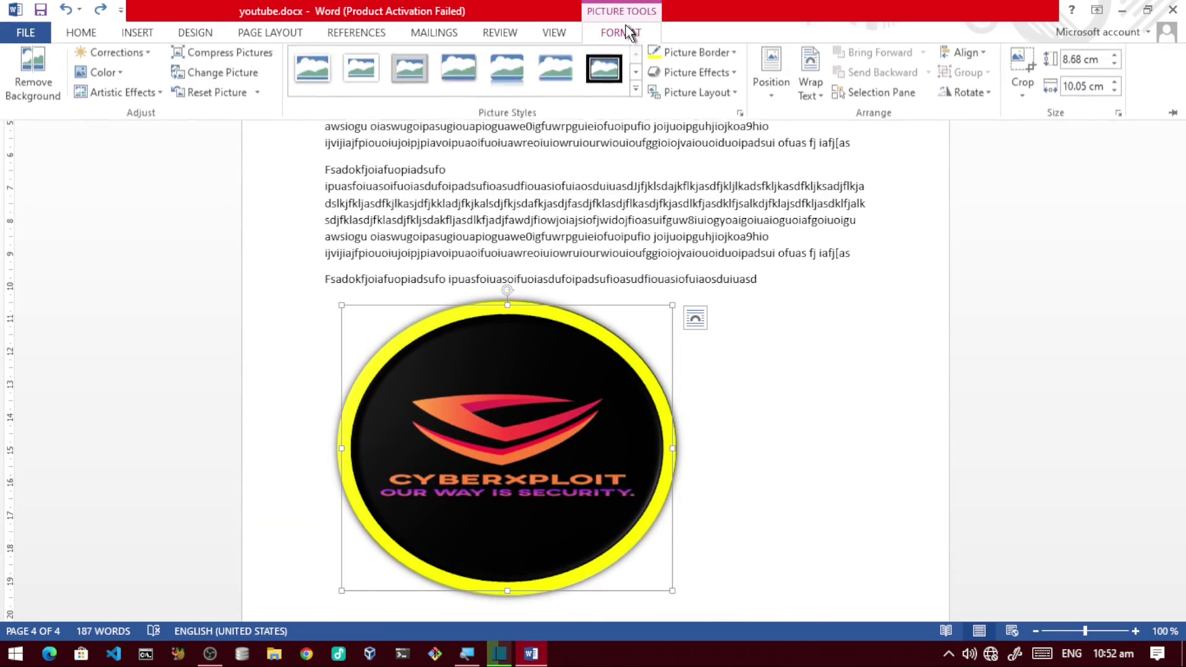
pyautogui.click(772, 81)
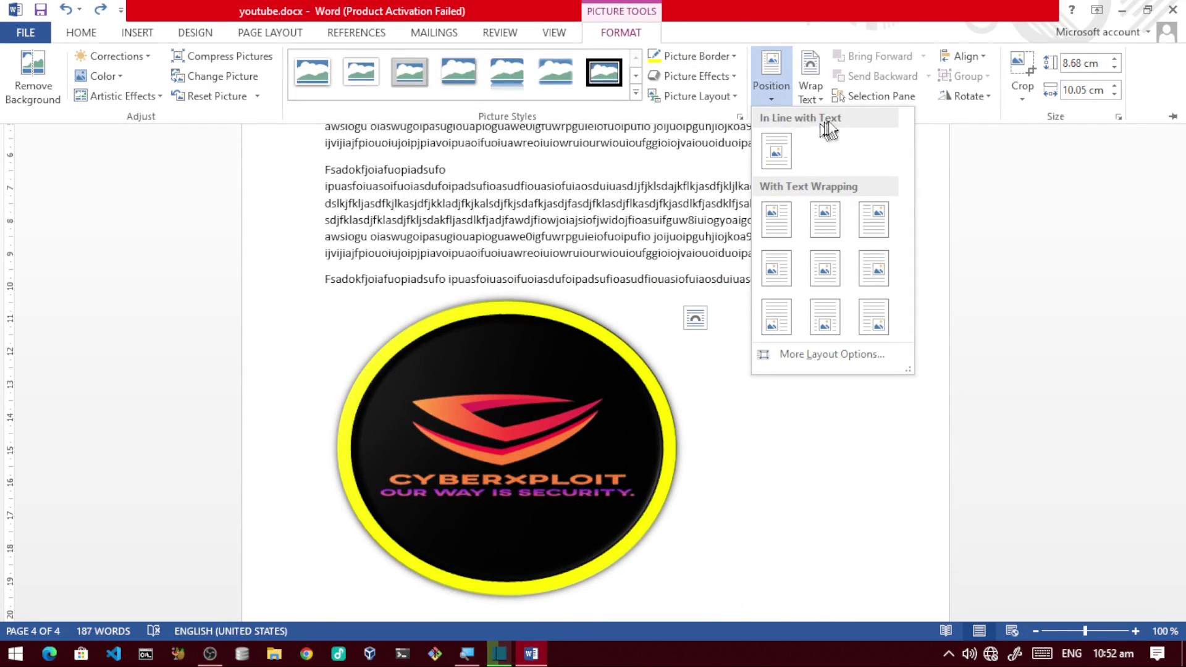
pyautogui.click(777, 154)
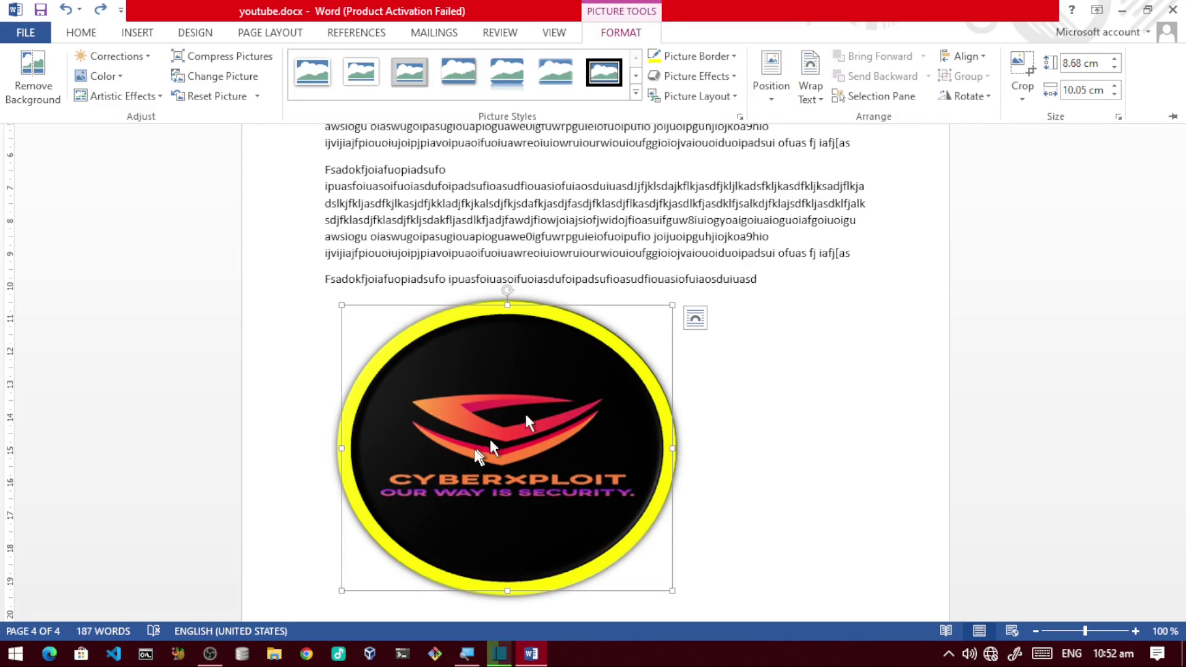
pyautogui.hotkey('ctrl', 'F1')
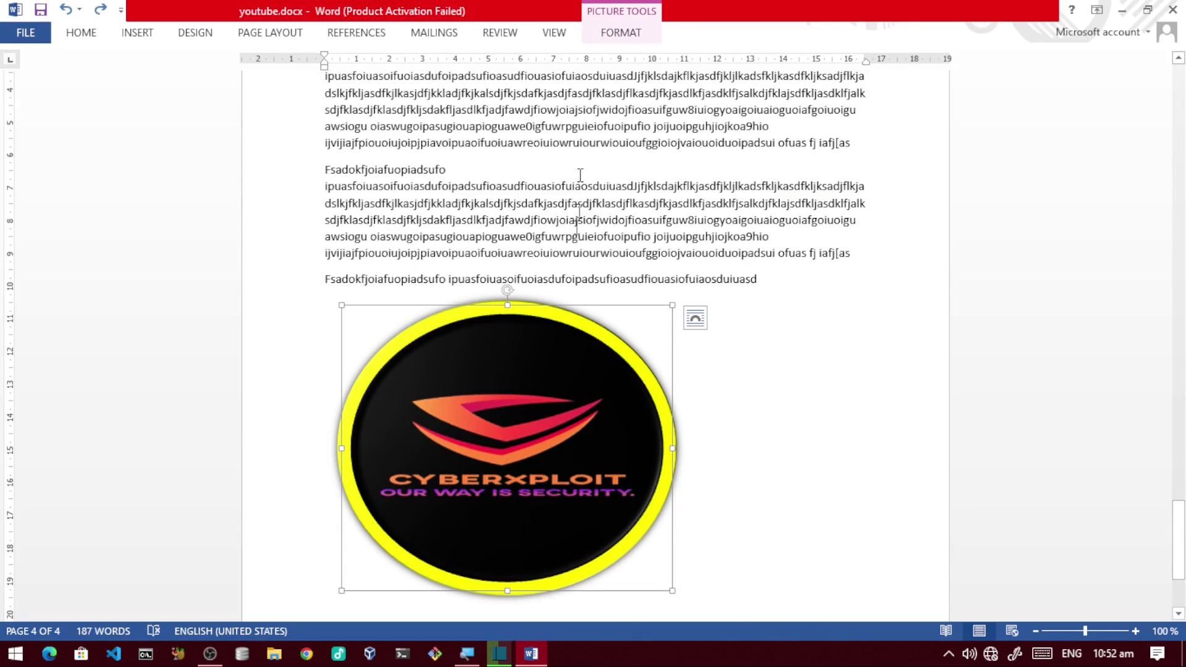
pyautogui.moveTo(513, 415); pyautogui.dragTo(633, 118)
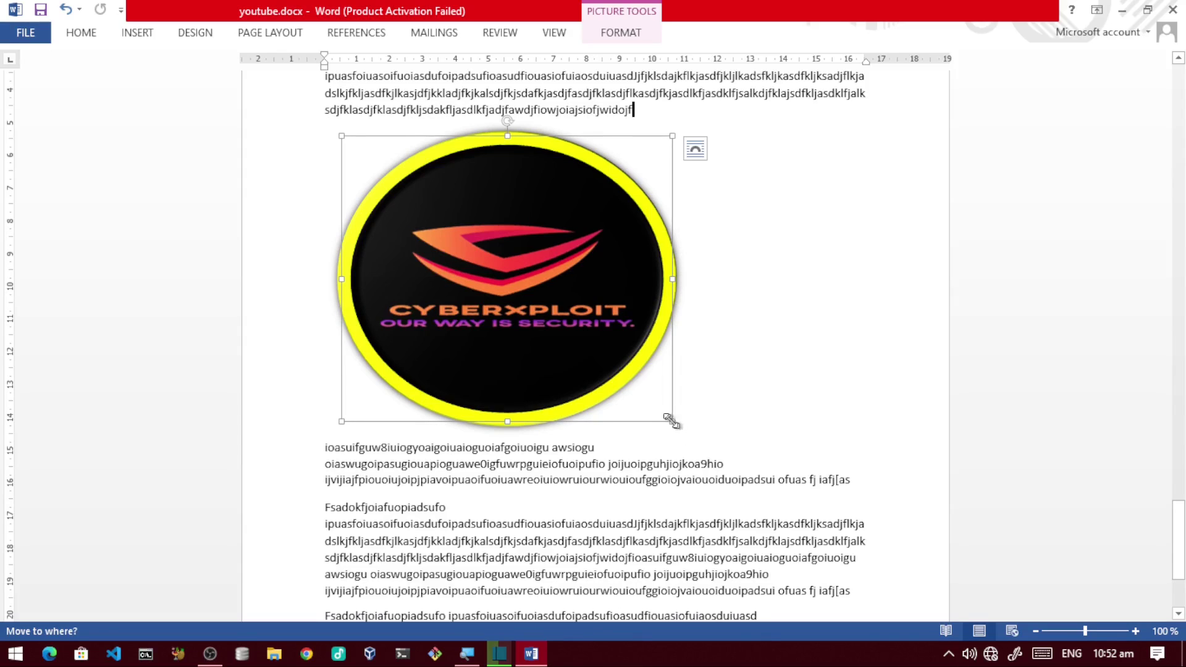
# Step: Shrink the logo by its corner handle to about two-thirds size, then reselect it
pyautogui.click(627, 405)
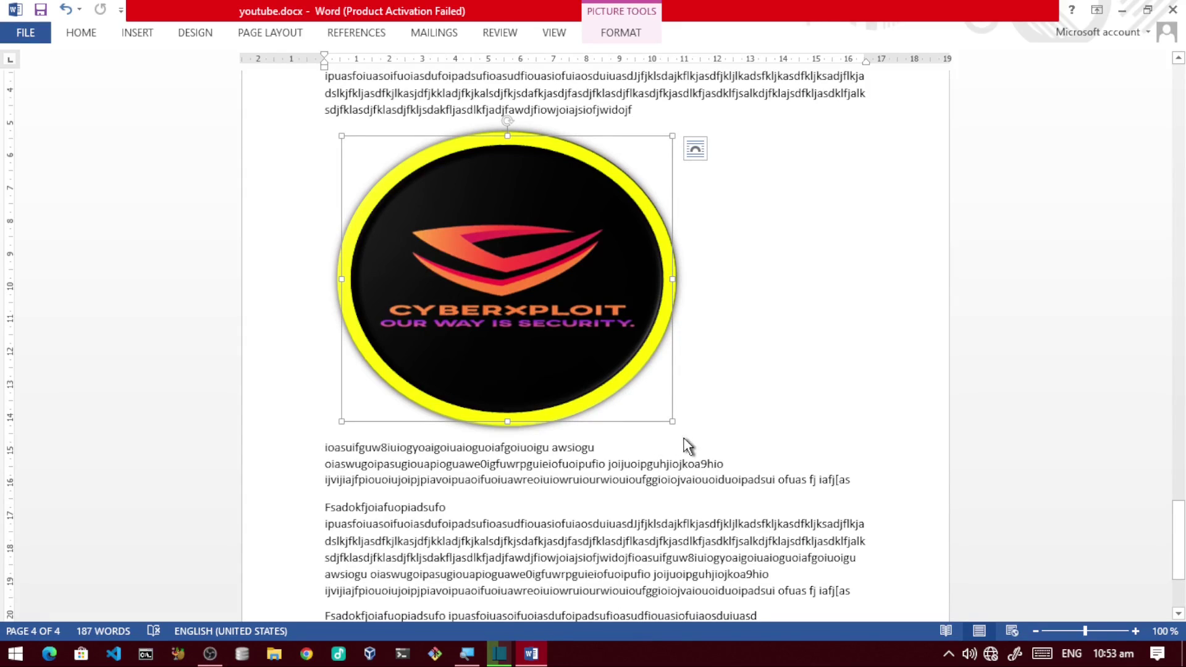
pyautogui.moveTo(673, 421)
pyautogui.mouseDown()
pyautogui.moveTo(587, 387)
pyautogui.moveTo(488, 323)
pyautogui.mouseUp()
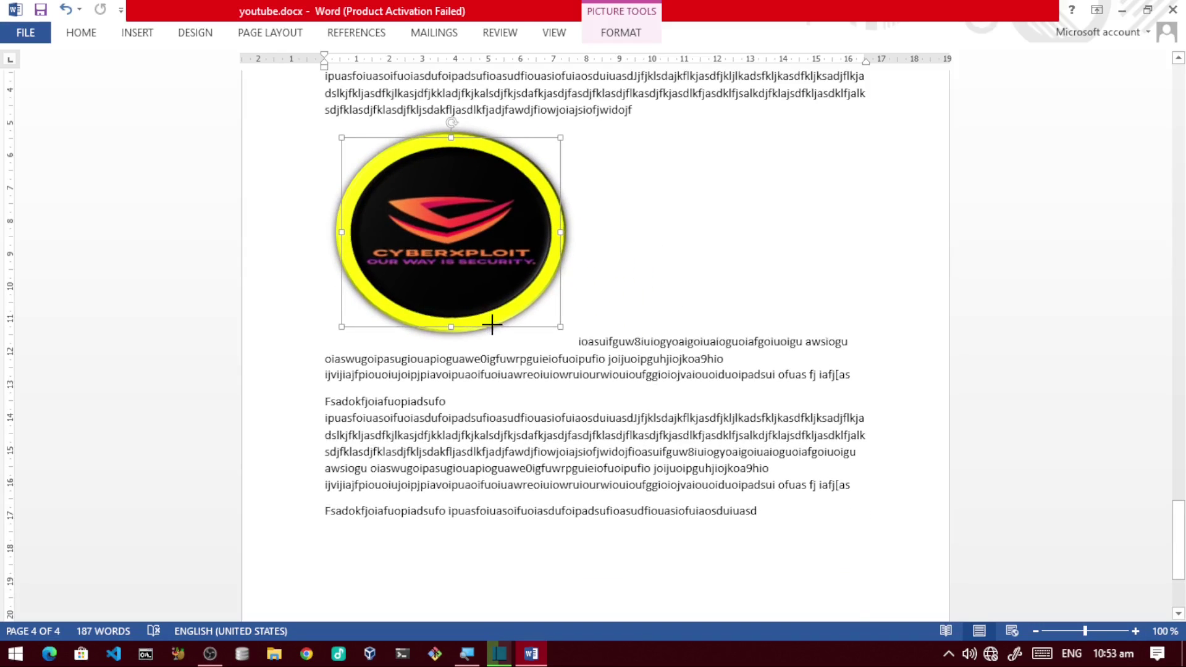
pyautogui.moveTo(589, 374); pyautogui.dragTo(595, 374)
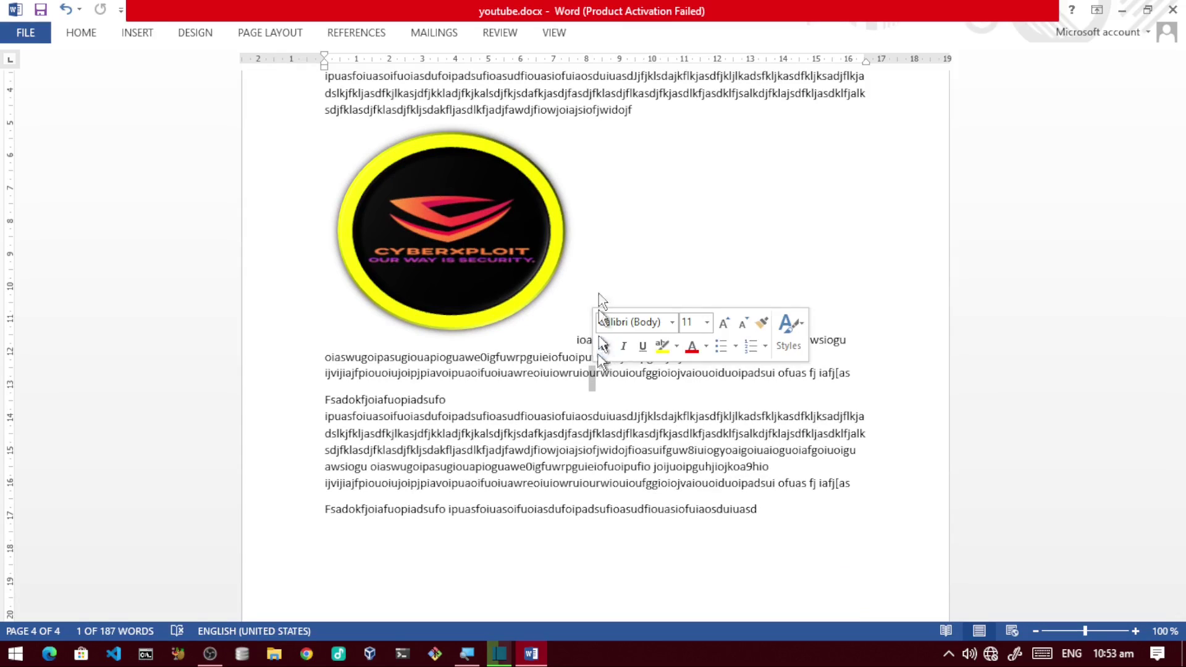
pyautogui.click(480, 193)
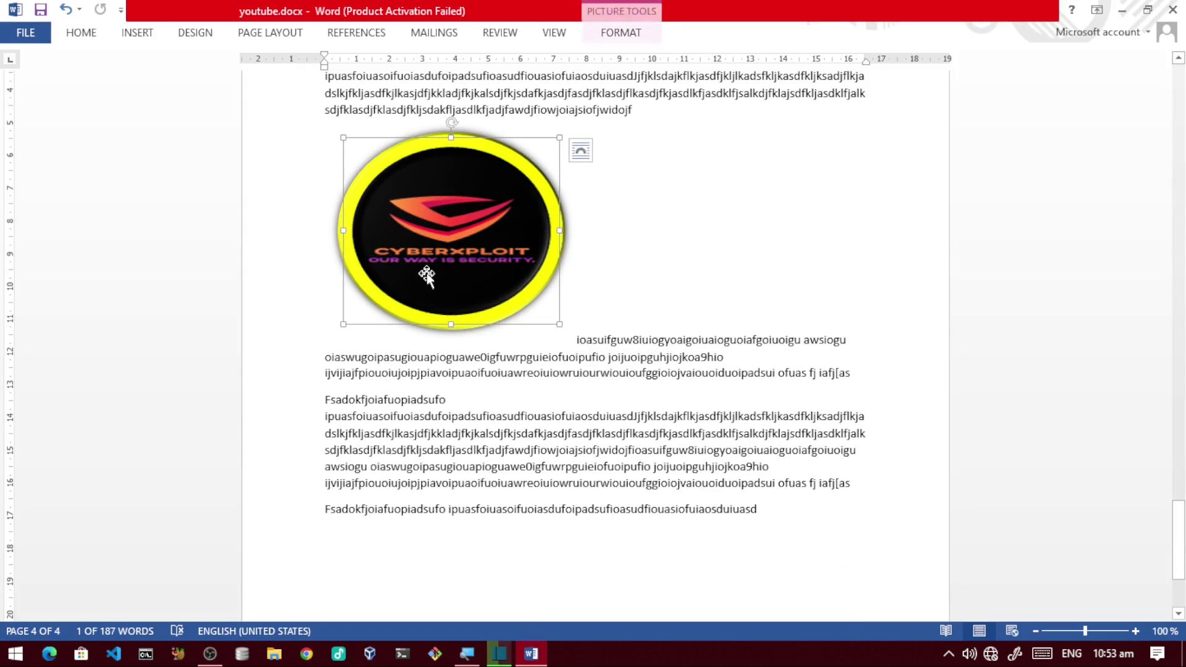
# Step: Browse the picture's Position and Wrap Text choices without changes, keeping the logo inline
pyautogui.click(619, 34)
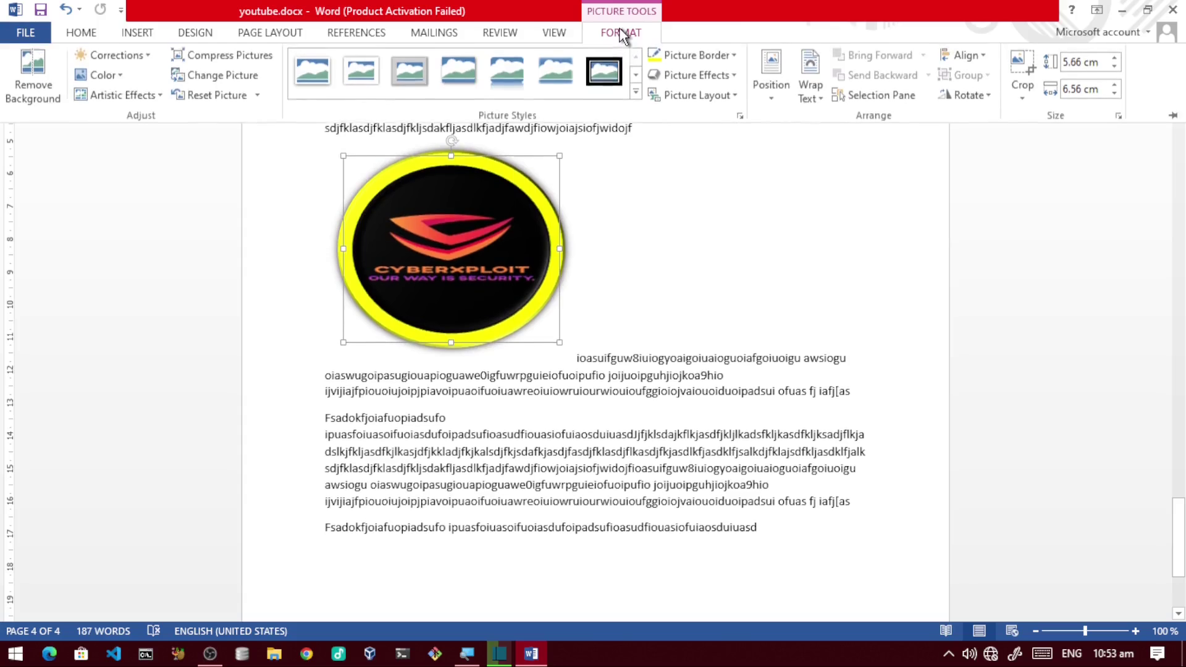
pyautogui.click(764, 84)
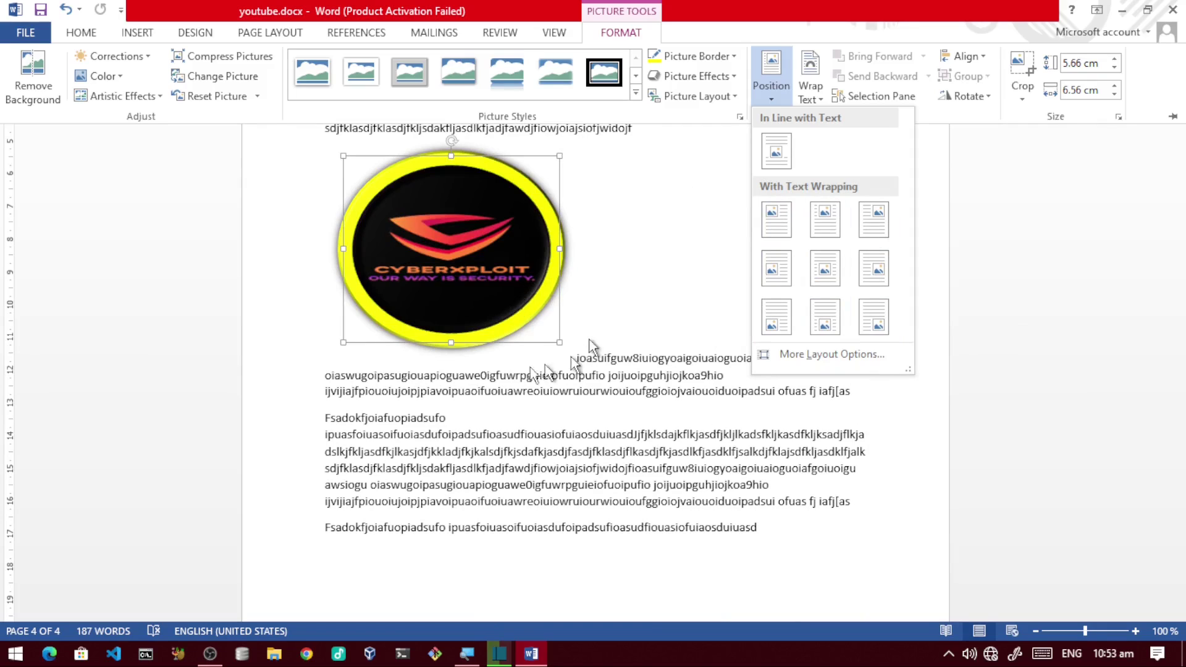
pyautogui.click(648, 349)
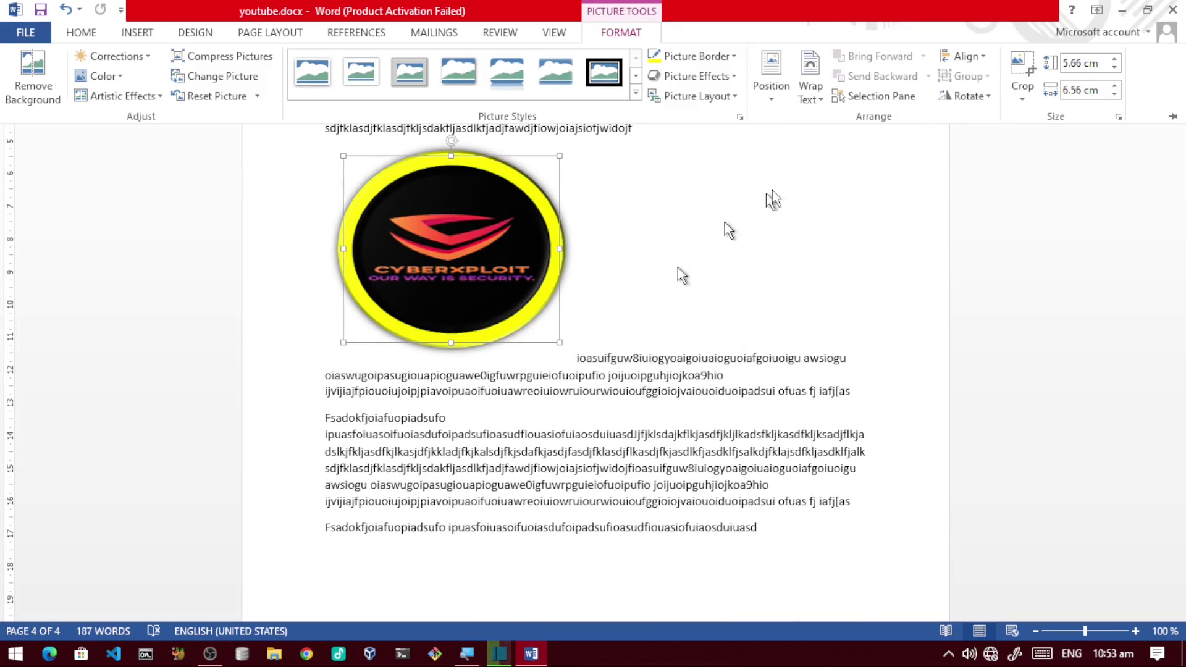
pyautogui.click(811, 93)
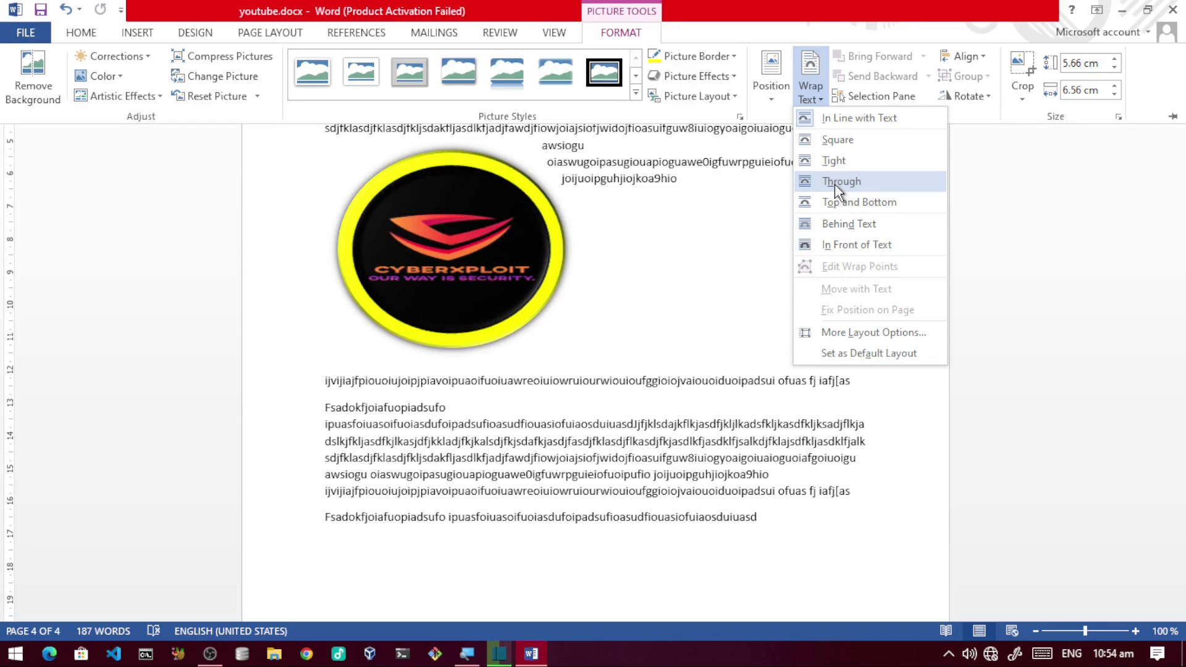
pyautogui.click(837, 127)
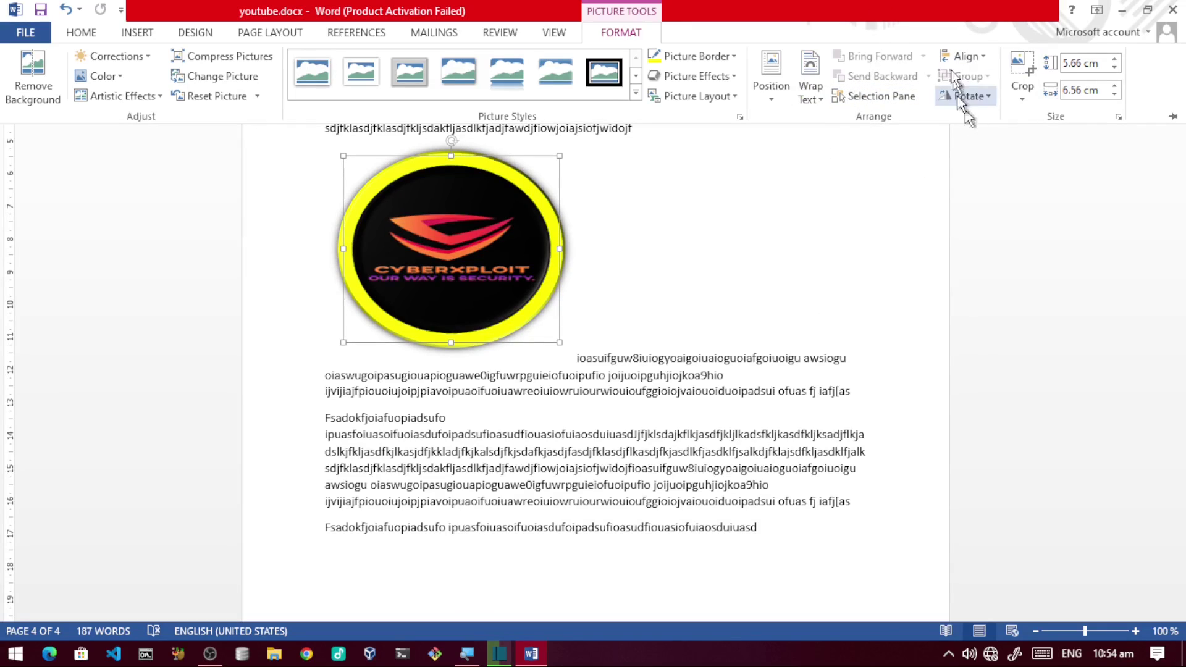
pyautogui.click(981, 58)
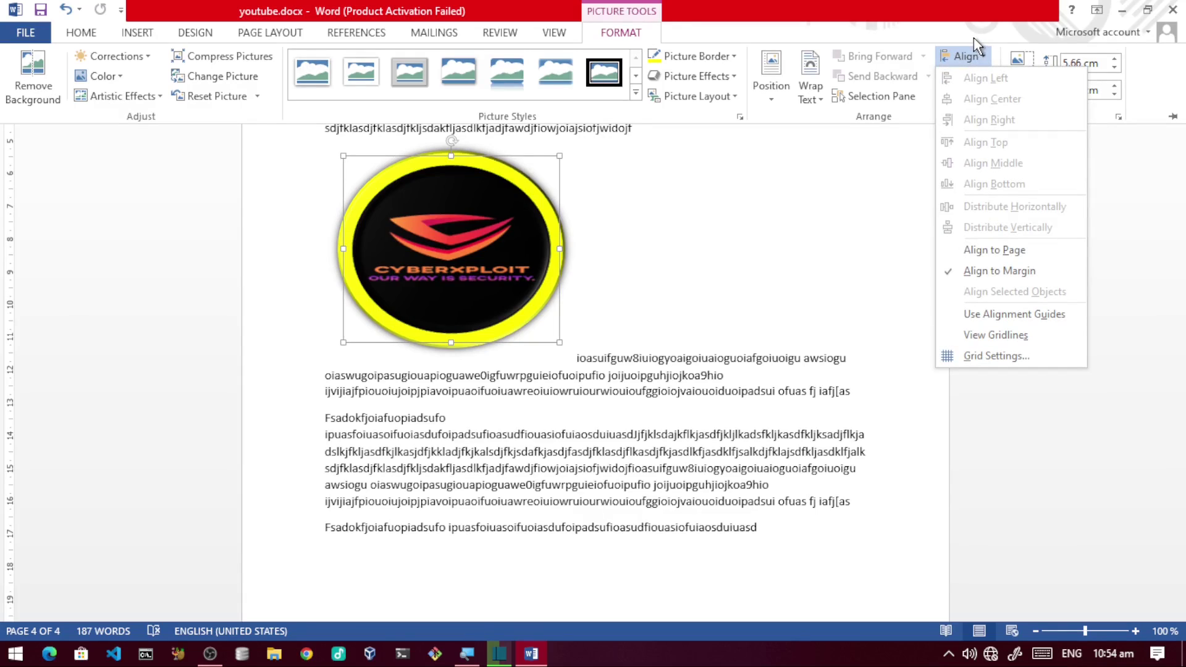
pyautogui.click(838, 196)
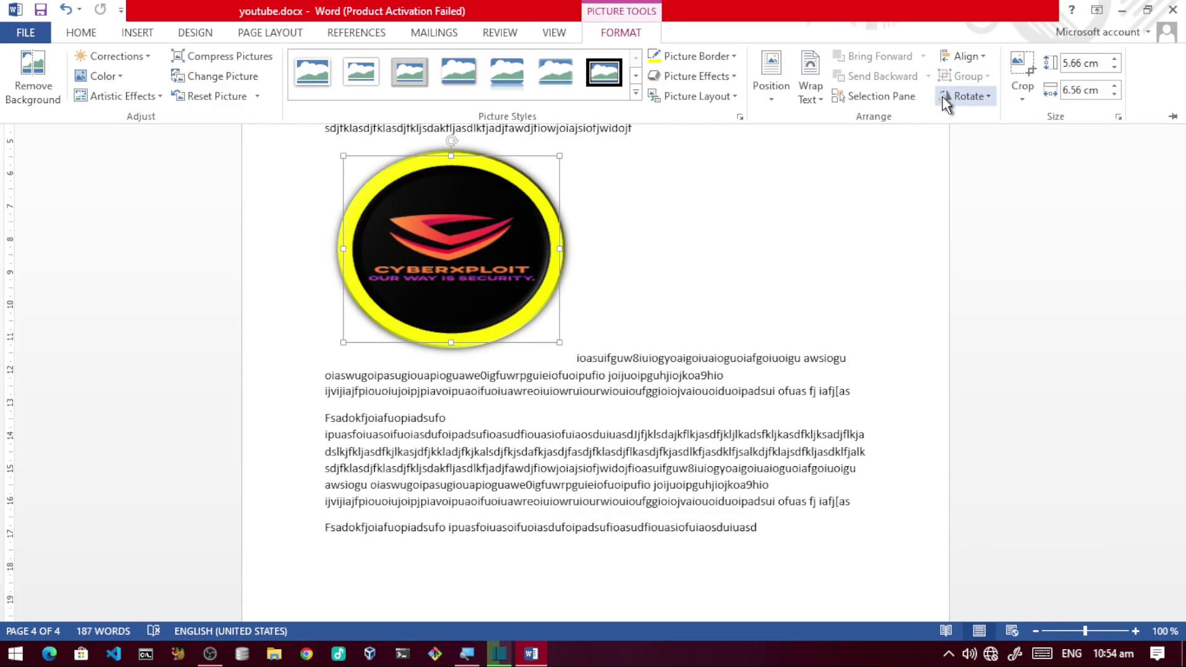
pyautogui.click(984, 105)
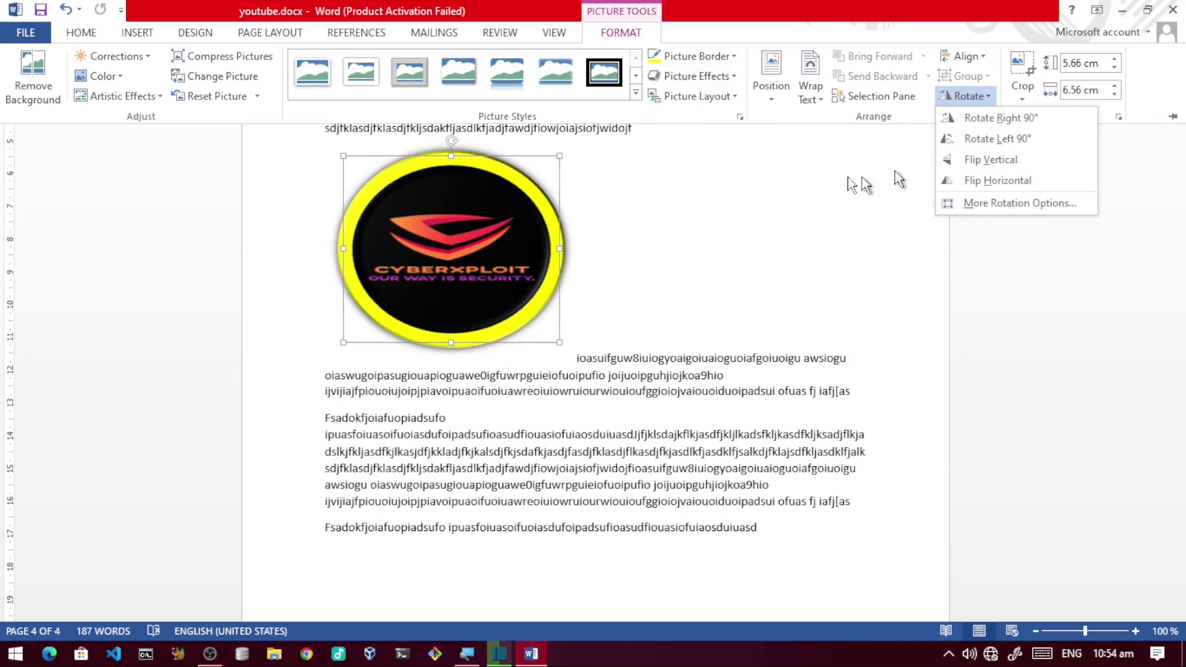
pyautogui.click(822, 179)
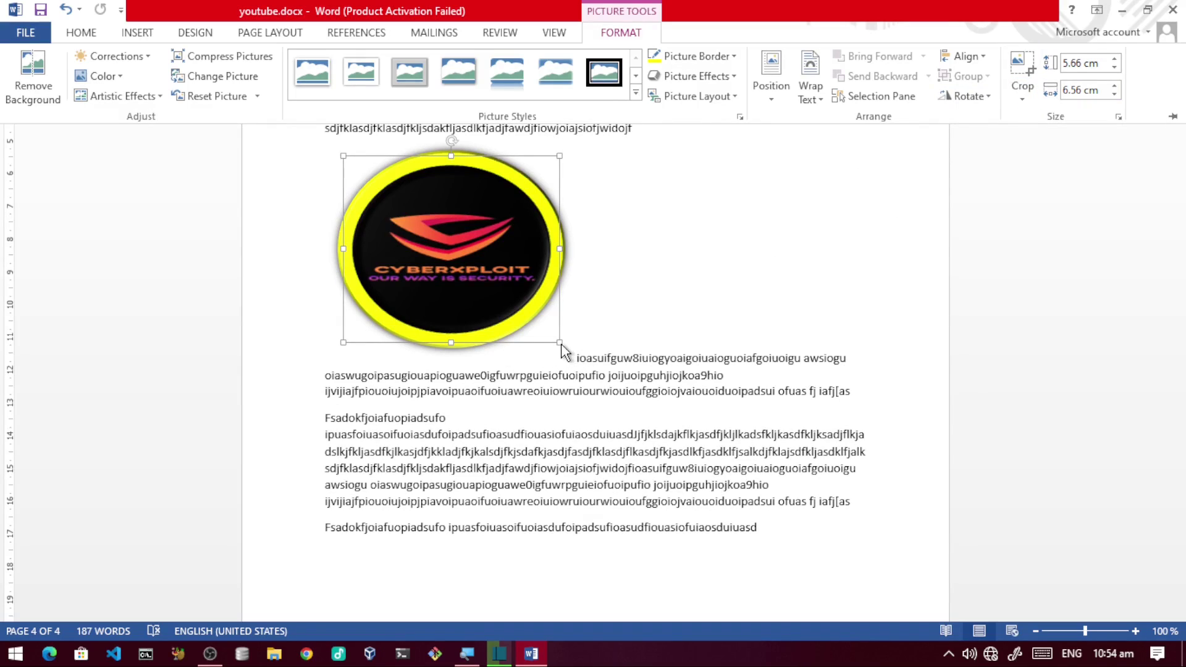
# Step: Hide the ribbon and enlarge the logo picture to 10.69 by 12.38 cm
pyautogui.hotkey('ctrl', 'F1')
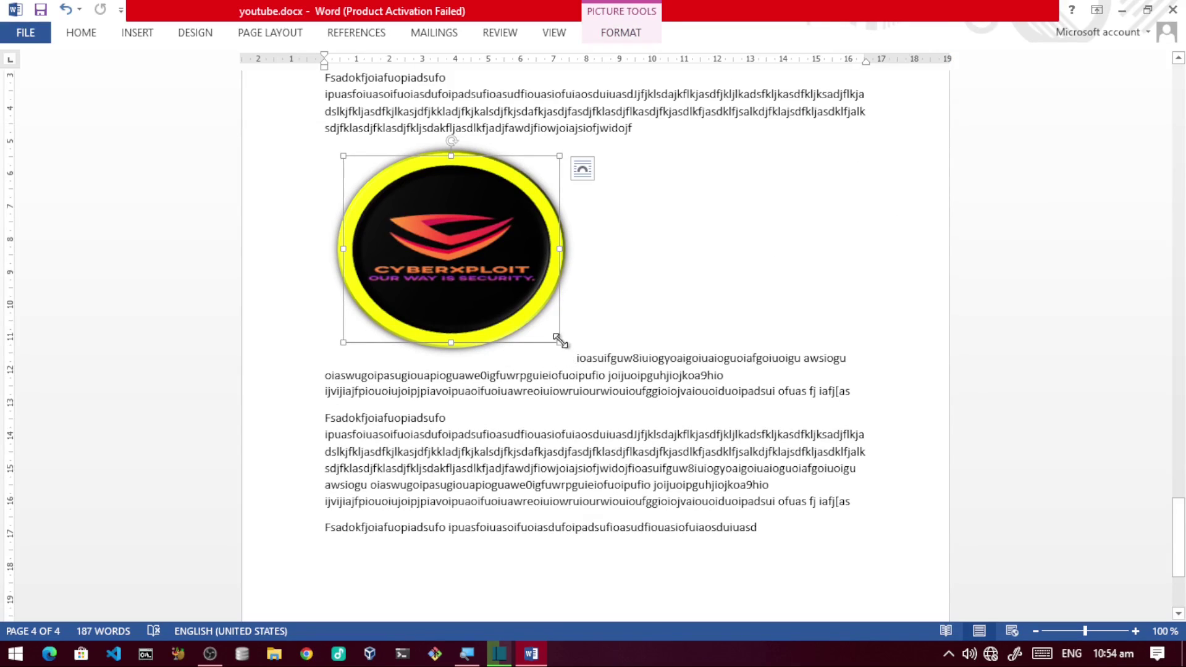
pyautogui.moveTo(560, 341); pyautogui.dragTo(753, 434)
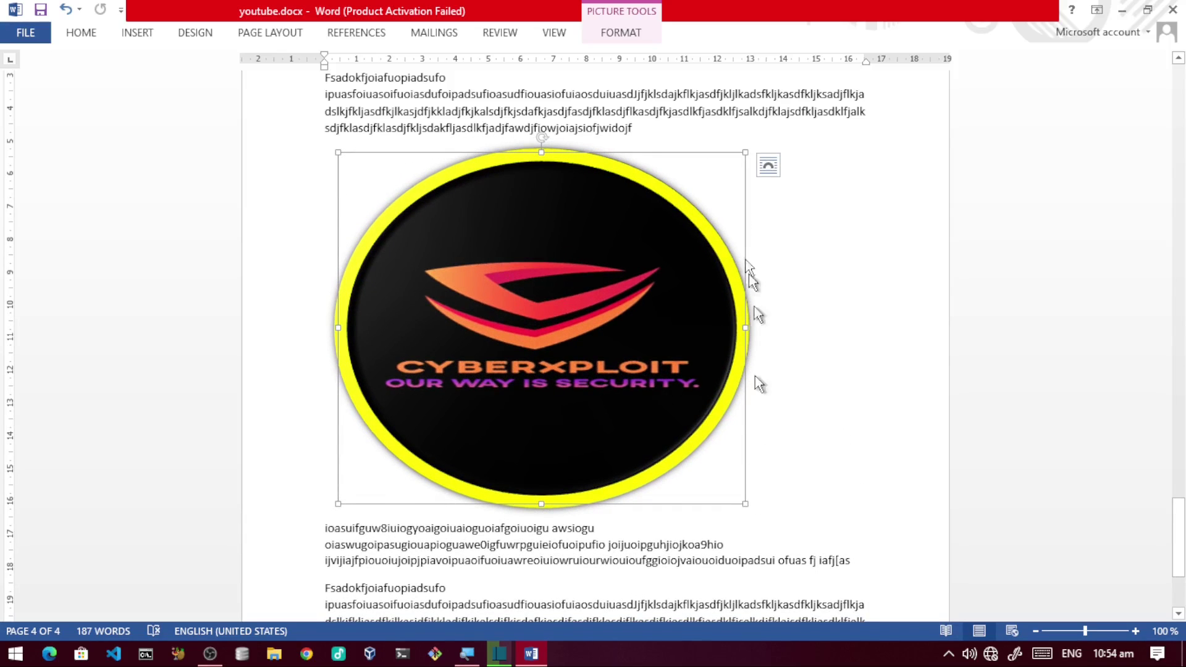
pyautogui.click(633, 34)
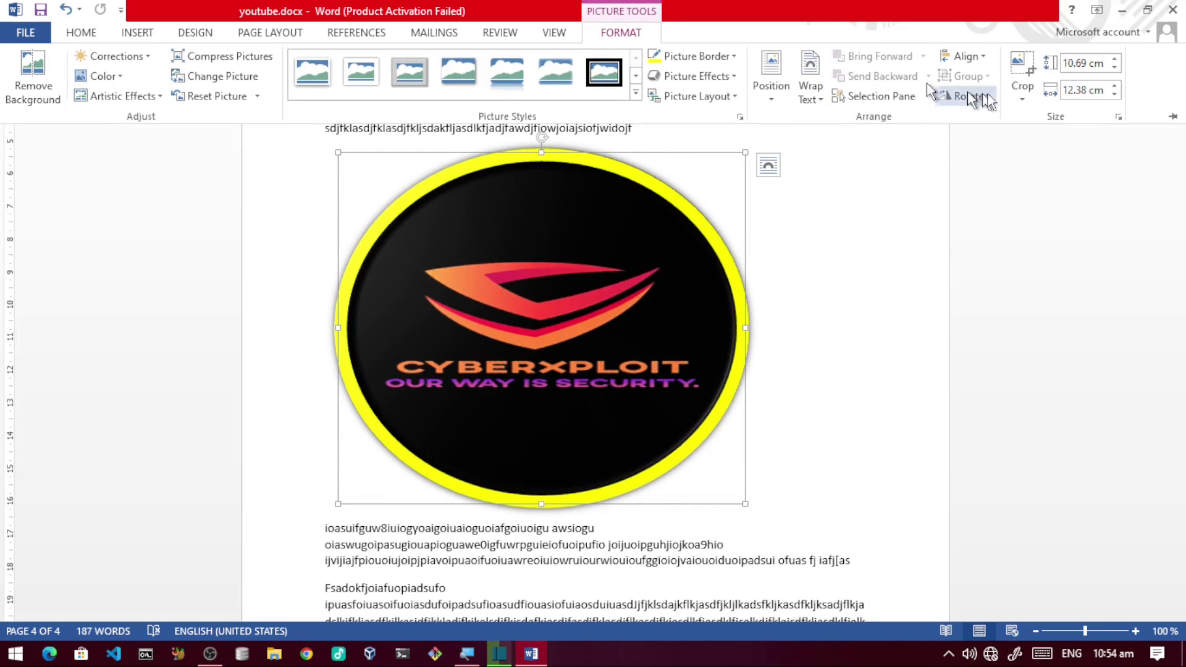
pyautogui.click(1023, 90)
pyautogui.click(1043, 117)
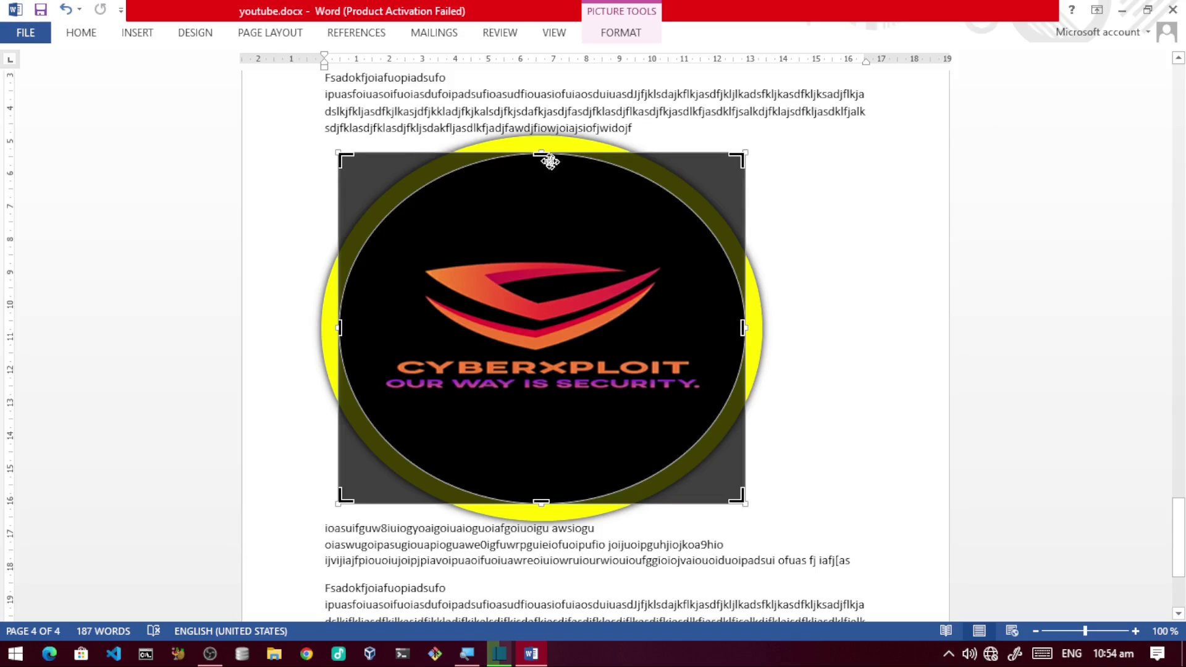
pyautogui.moveTo(541, 152); pyautogui.dragTo(548, 230)
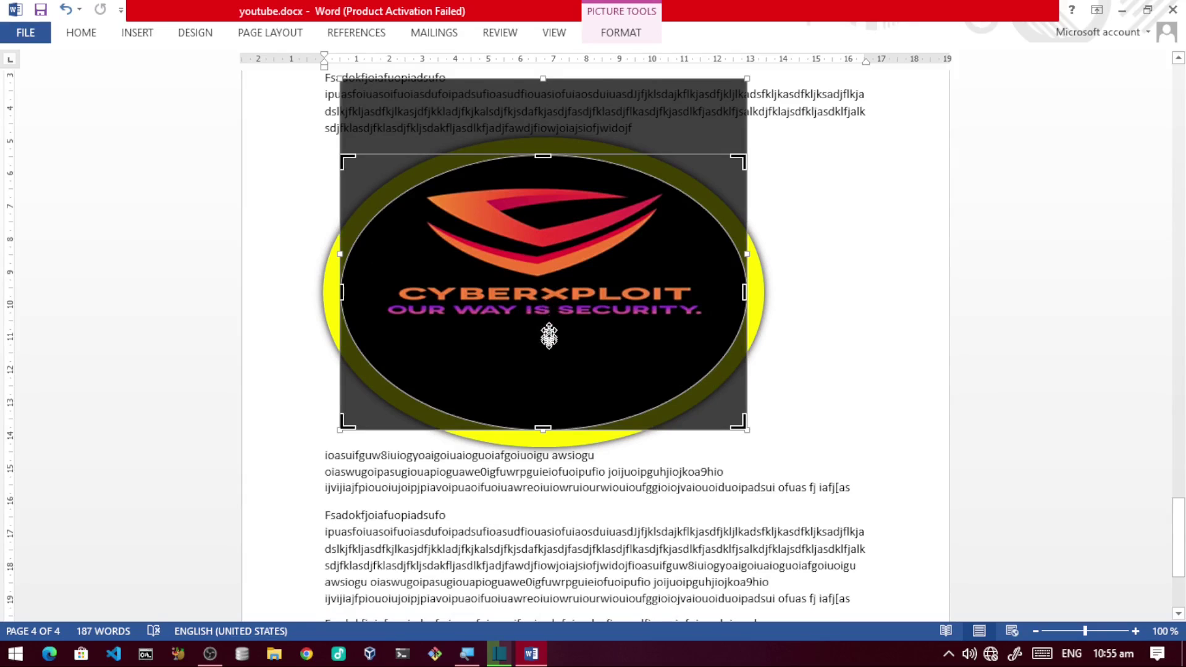
pyautogui.moveTo(543, 429); pyautogui.dragTo(540, 367)
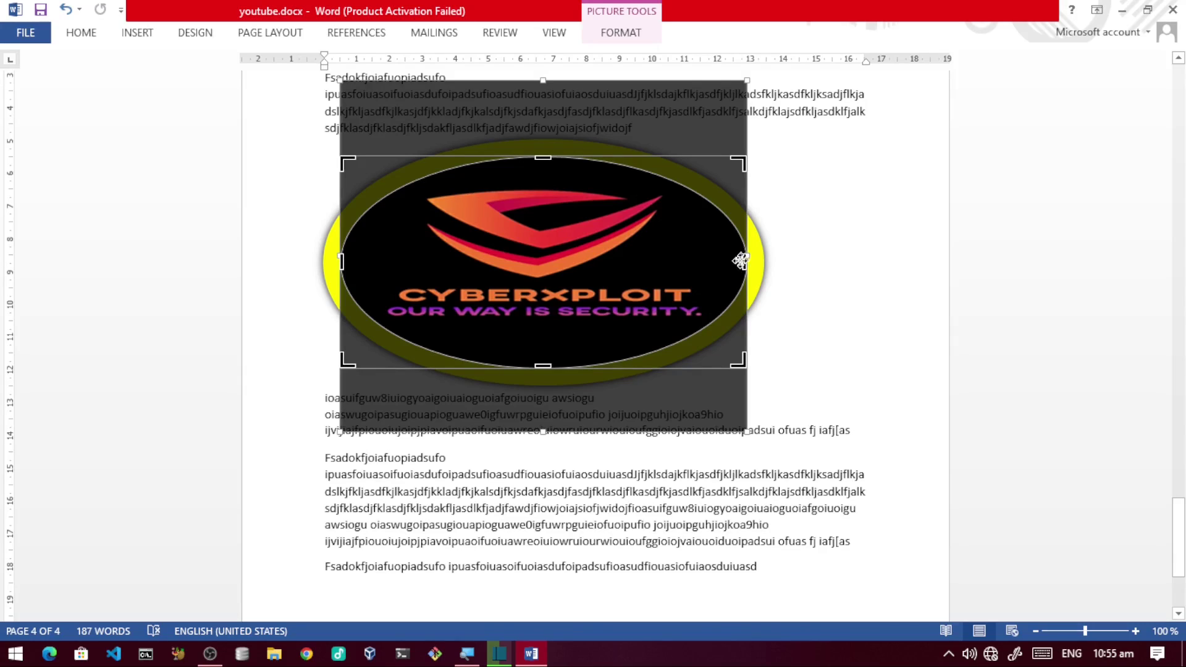
pyautogui.moveTo(741, 260); pyautogui.dragTo(711, 275)
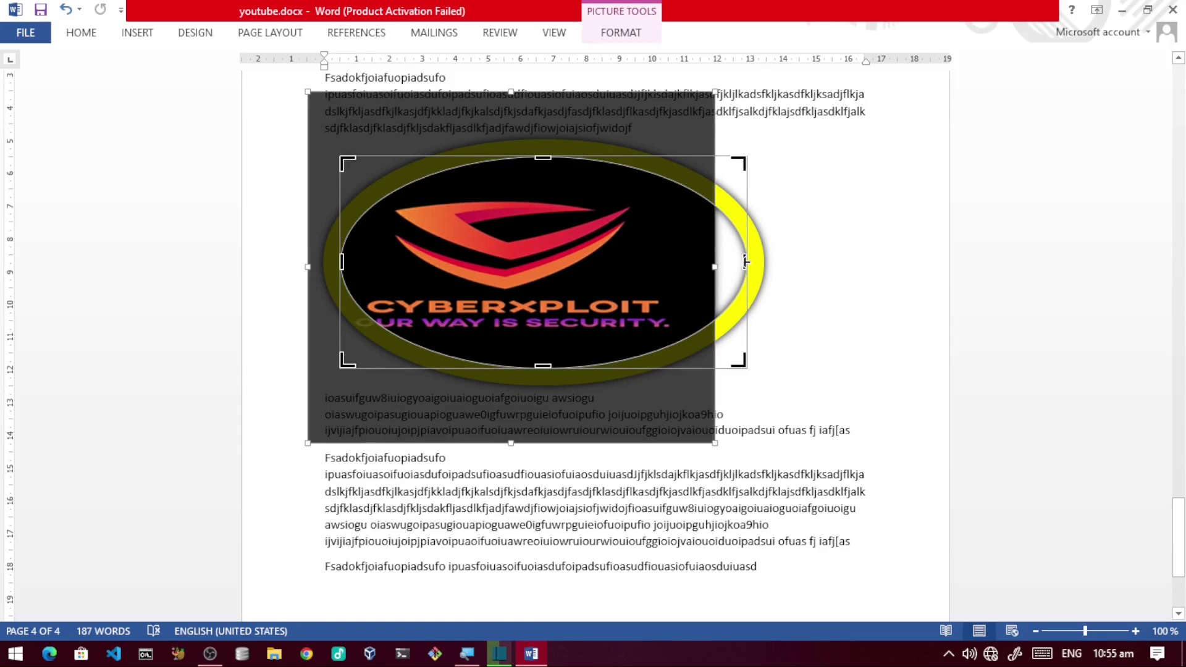
pyautogui.click(826, 244)
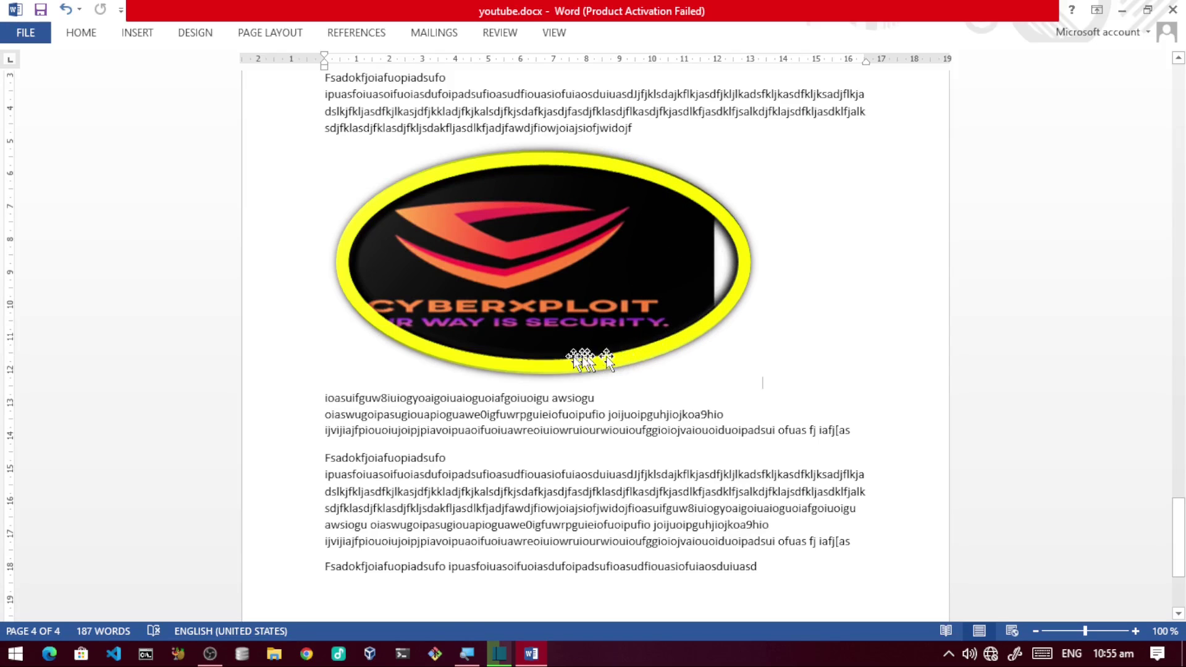
pyautogui.doubleClick(536, 349)
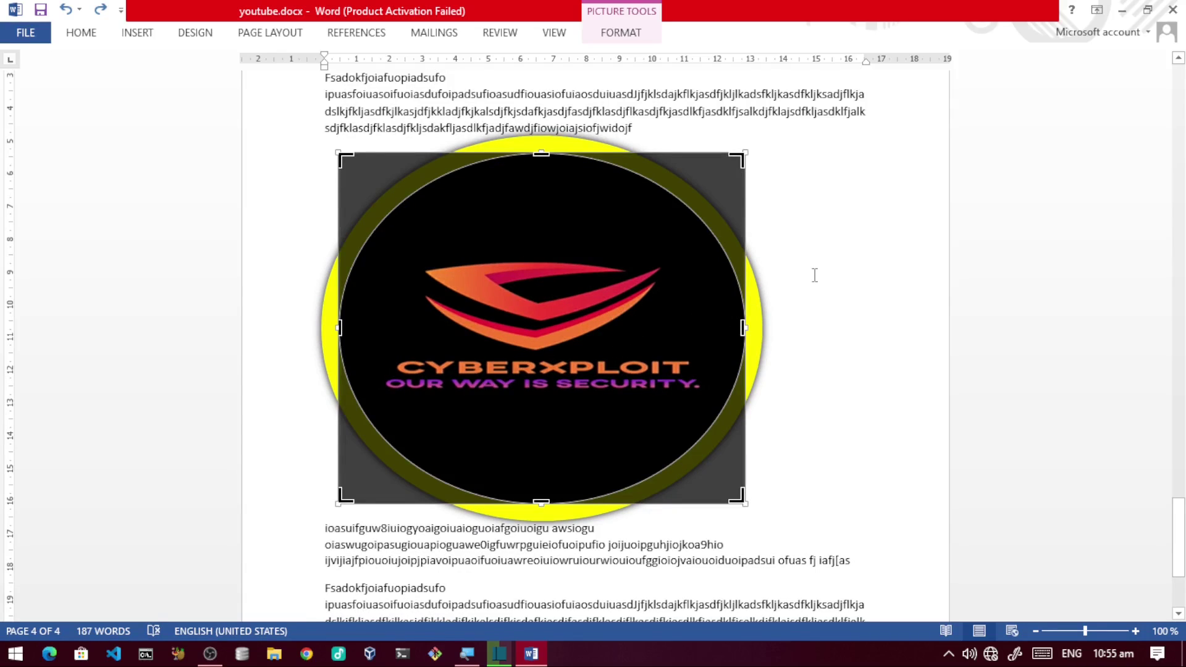
pyautogui.press('Escape')
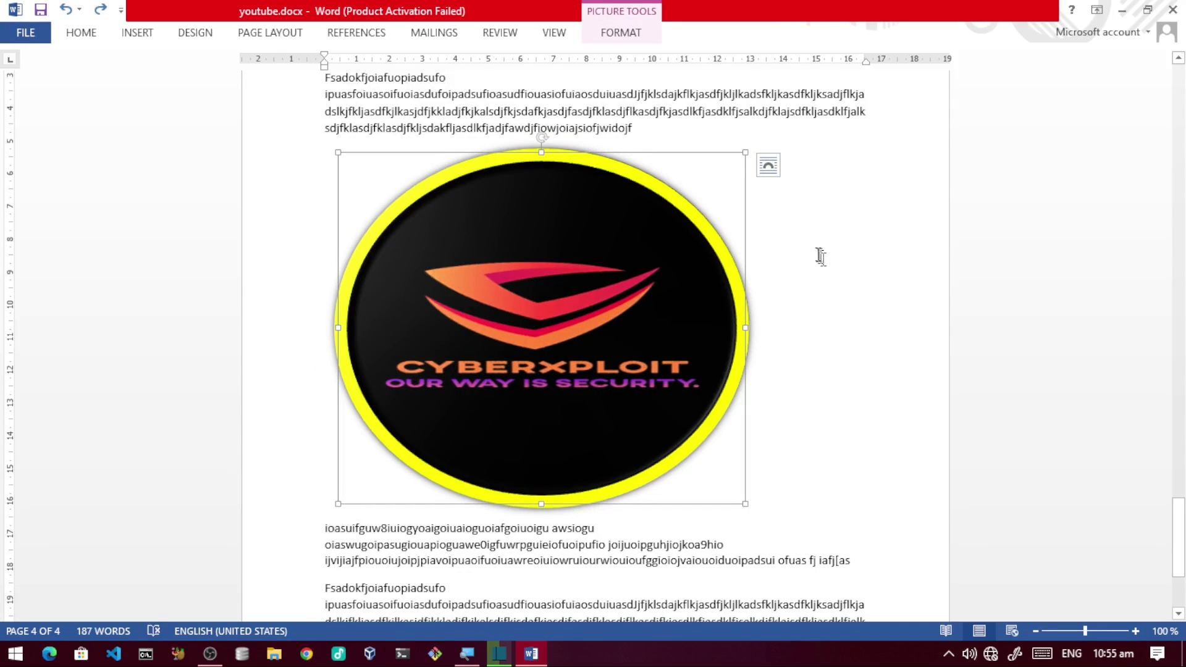
# Step: Crop the logo to a triangle shape, then change it to the Can cylinder shape
pyautogui.click(621, 32)
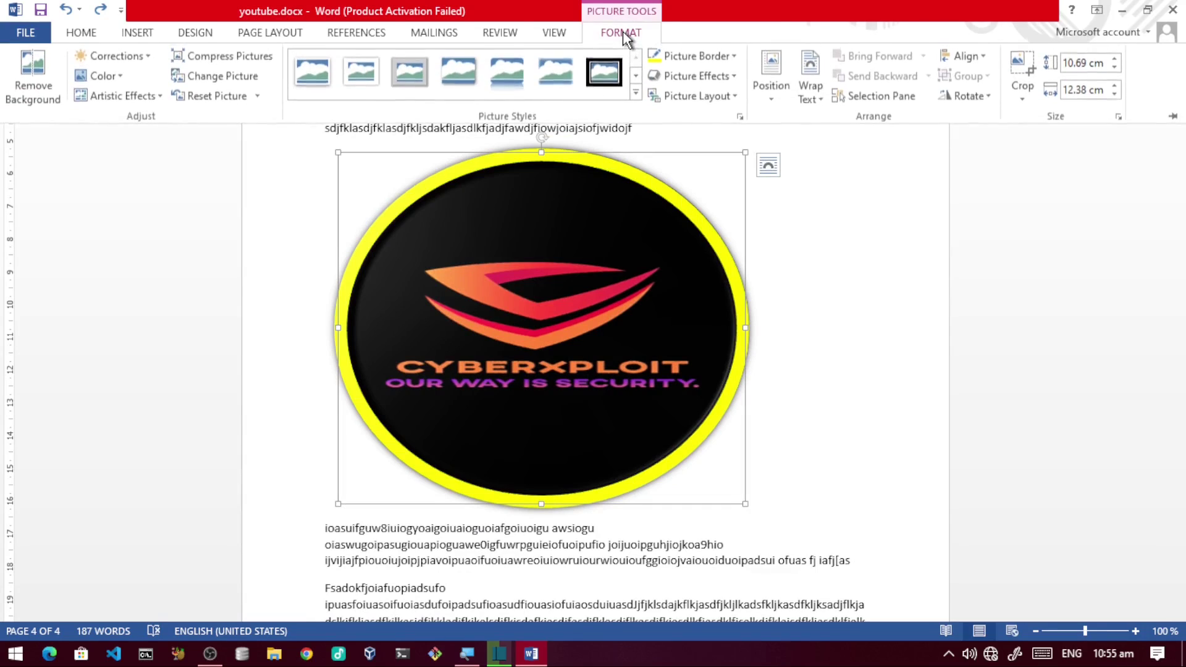
pyautogui.click(1026, 92)
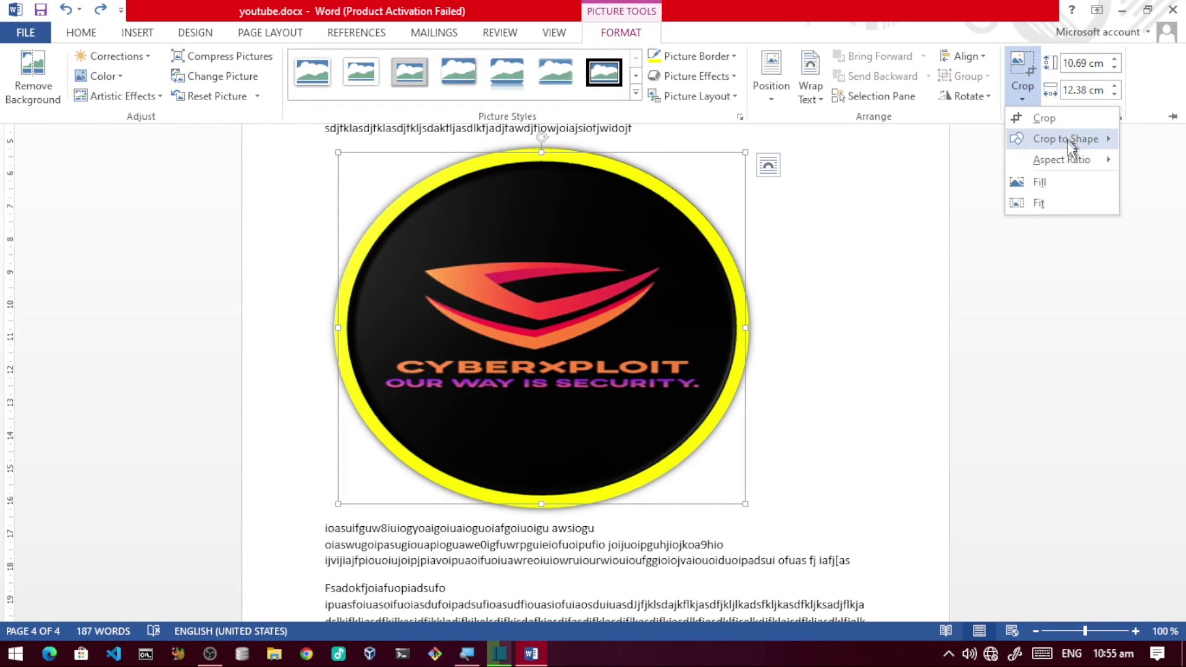
pyautogui.moveTo(1063, 139)
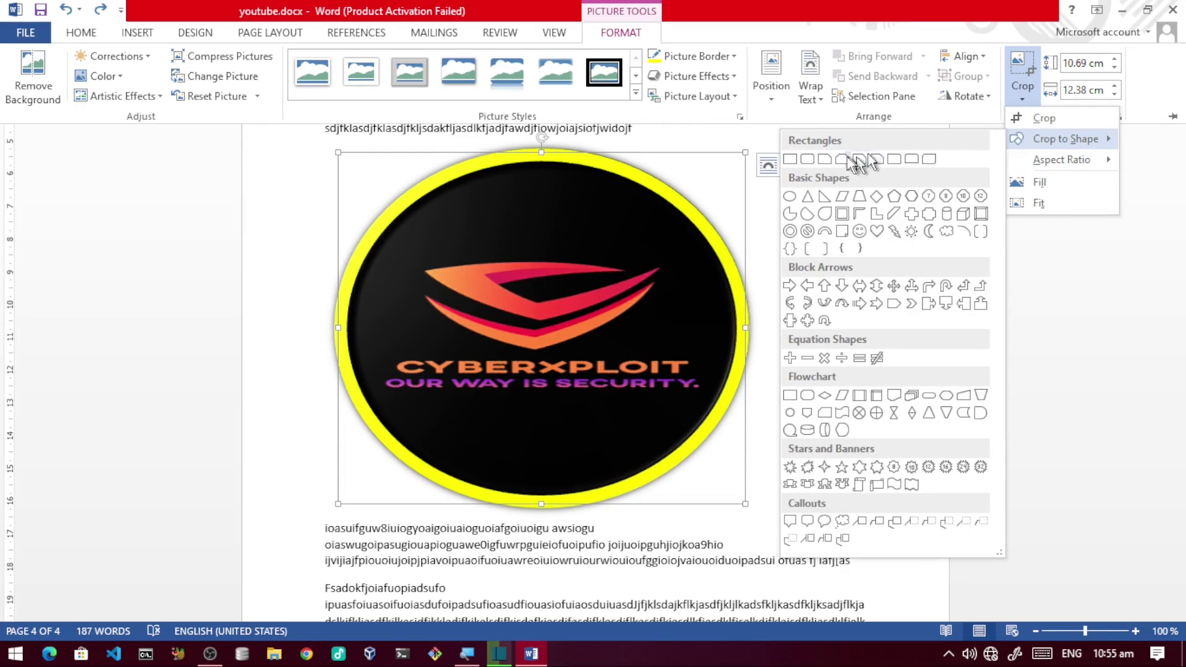
pyautogui.click(809, 196)
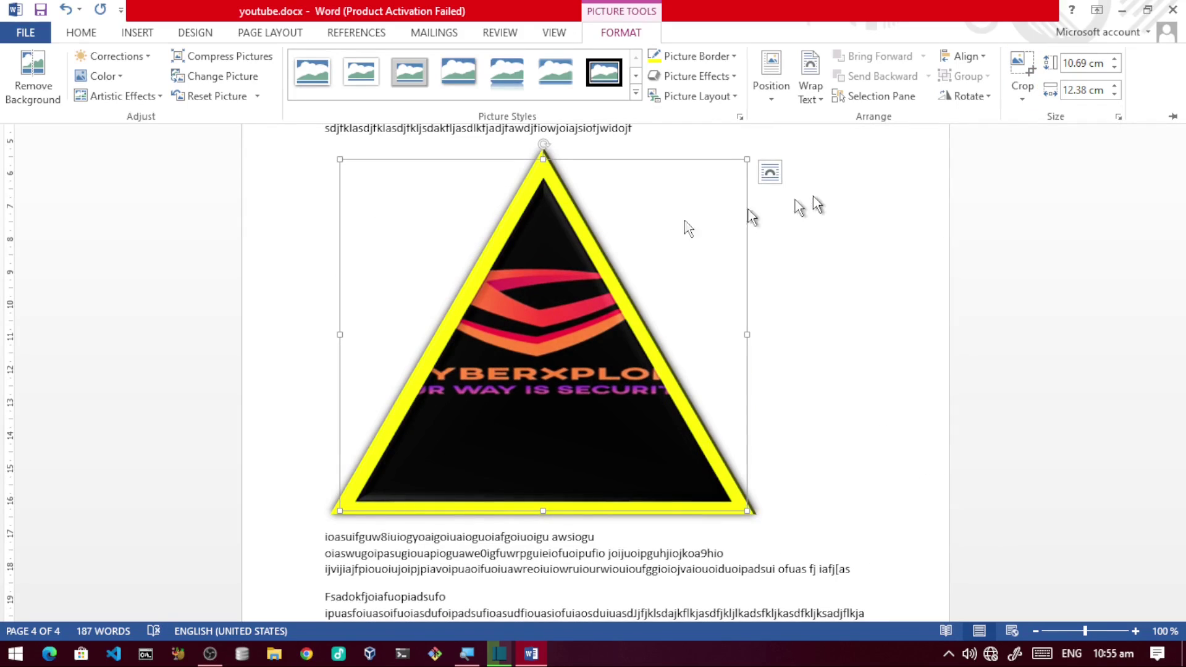
pyautogui.click(1024, 92)
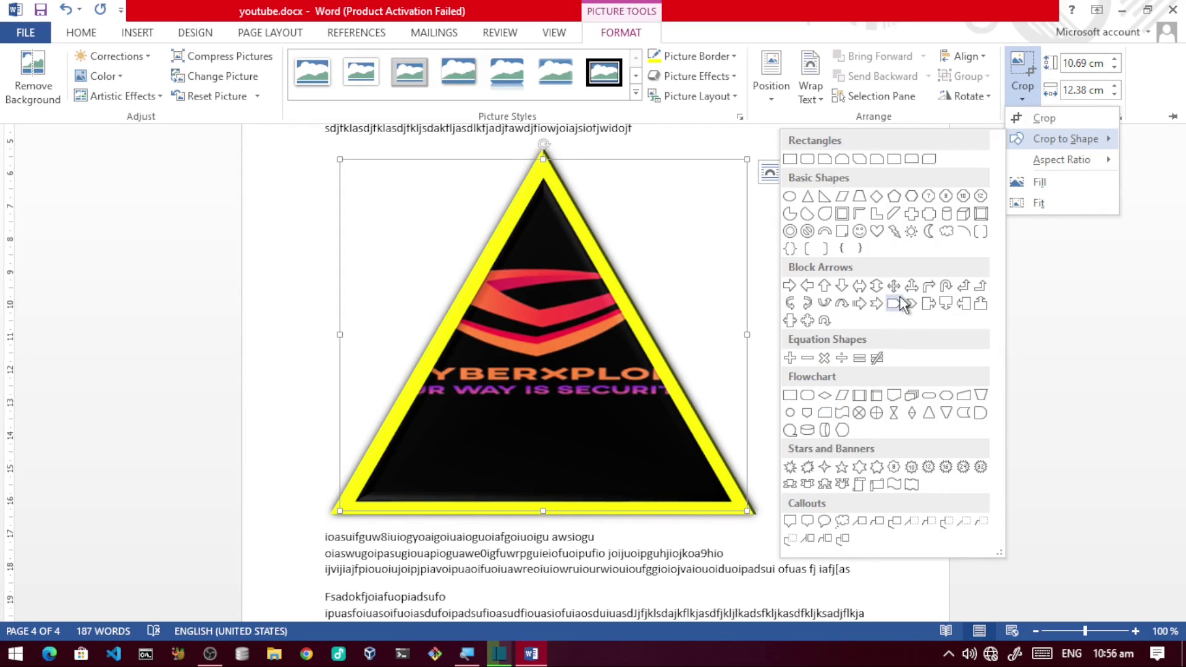
pyautogui.click(946, 214)
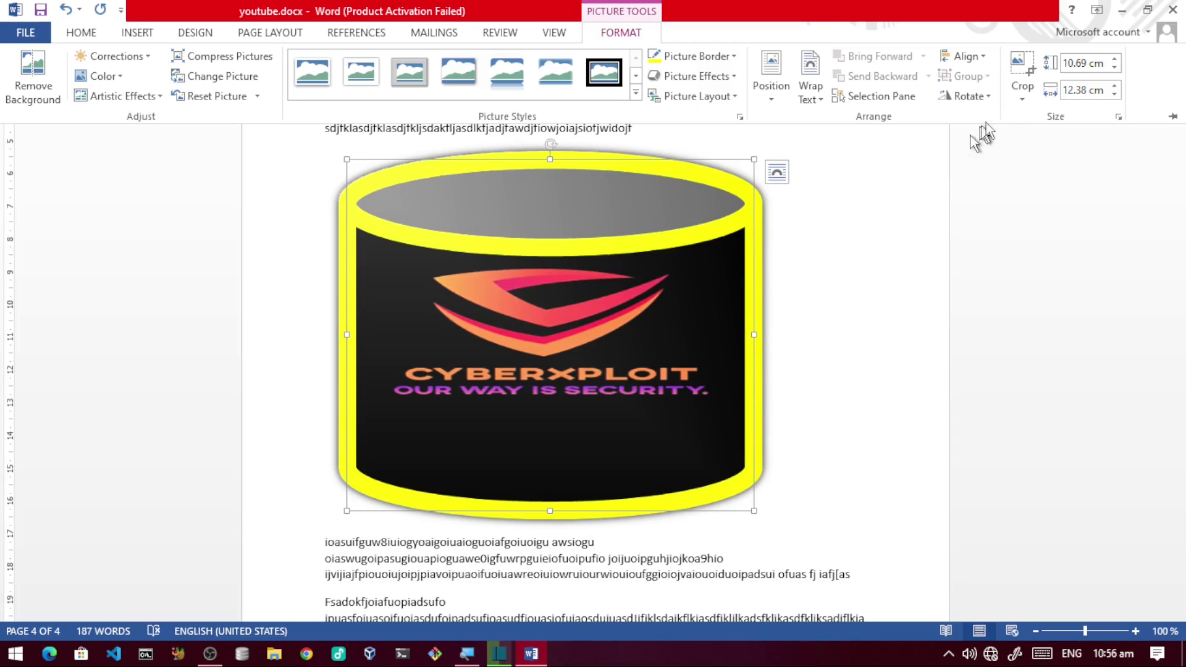
pyautogui.click(1023, 89)
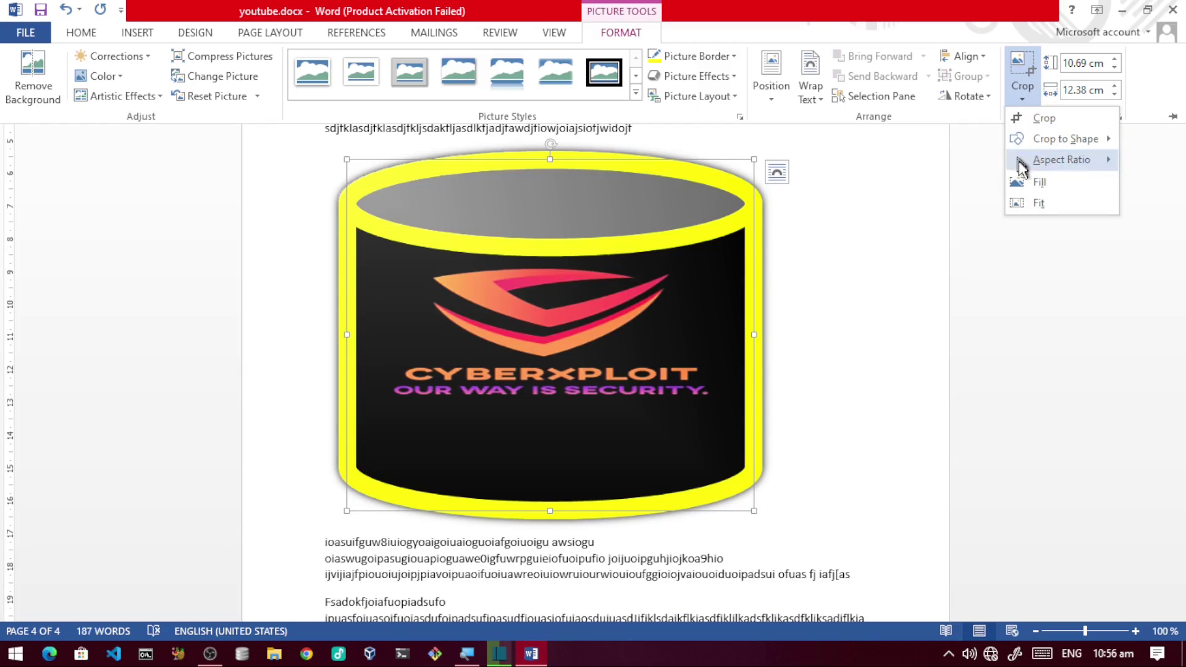
pyautogui.moveTo(1062, 159)
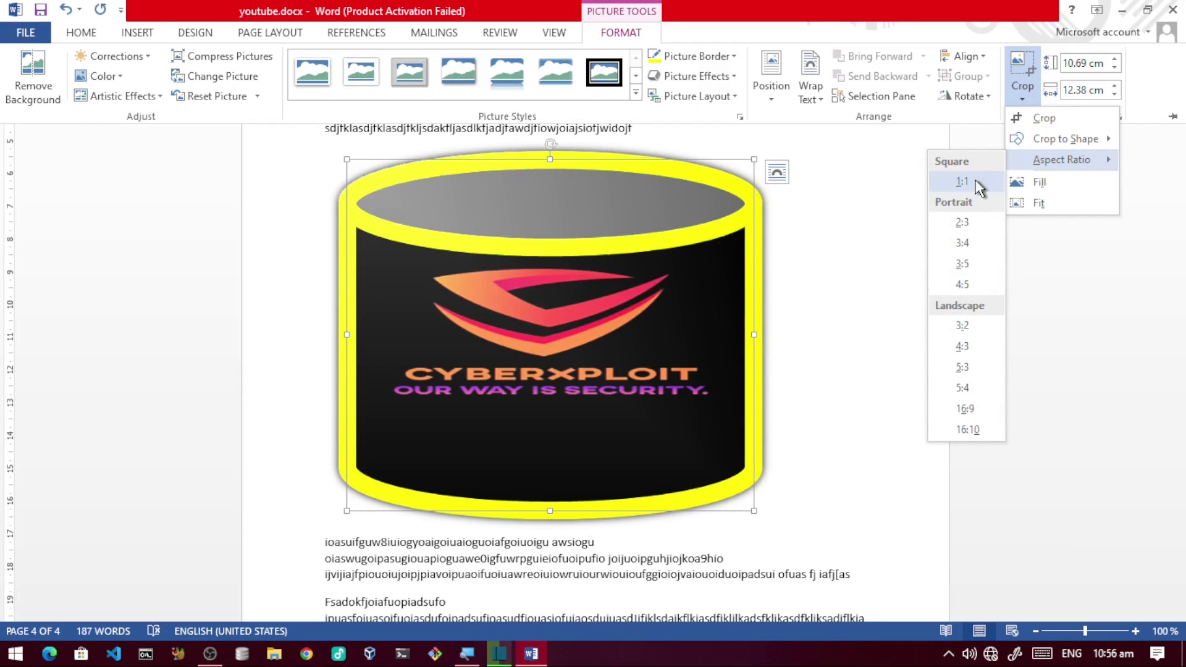
# Step: Crop the cylinder logo to 2:3, then to 3:2, leaving it 4.75 by 7.12 cm
pyautogui.click(962, 222)
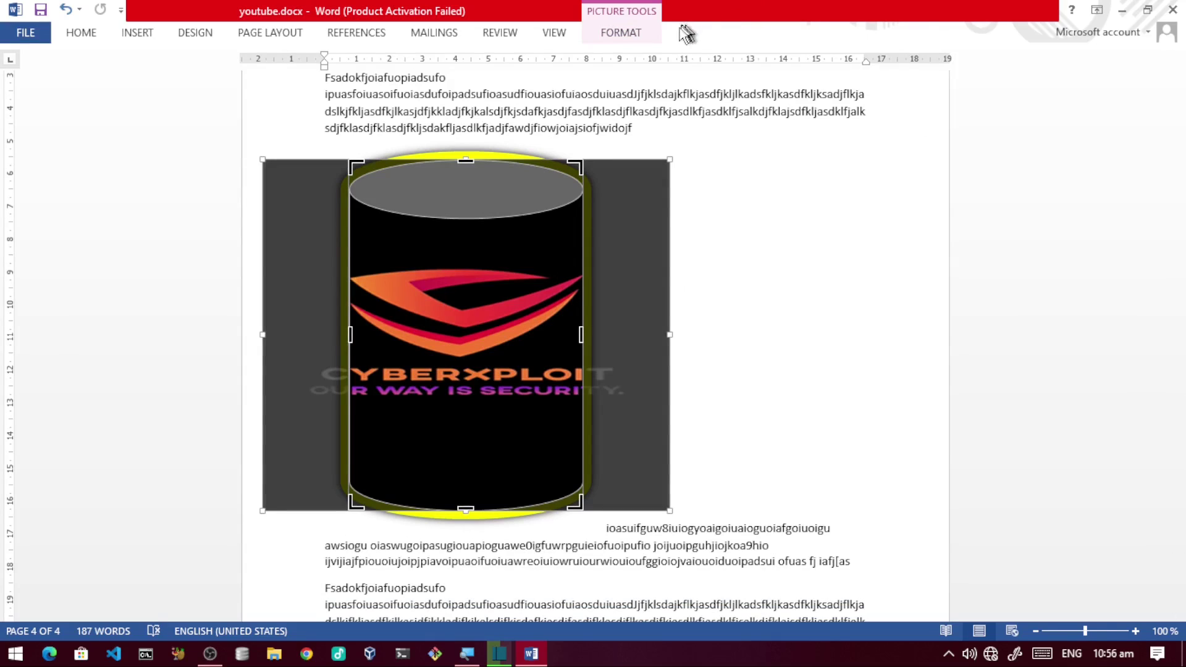
pyautogui.click(631, 36)
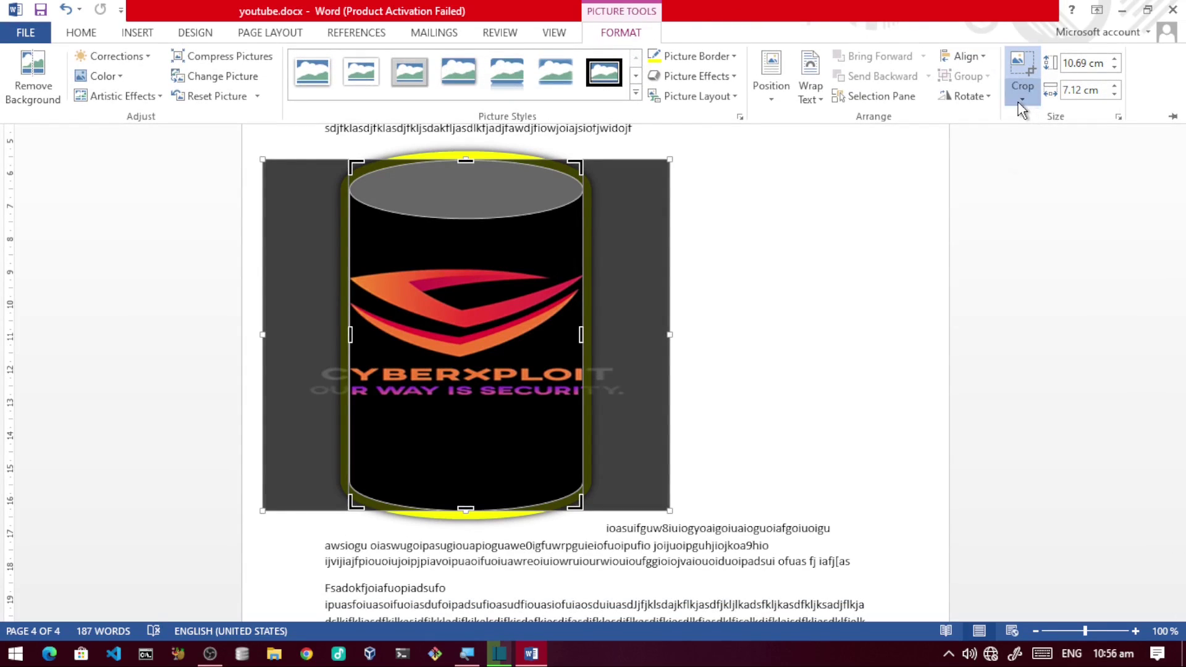
pyautogui.click(1023, 96)
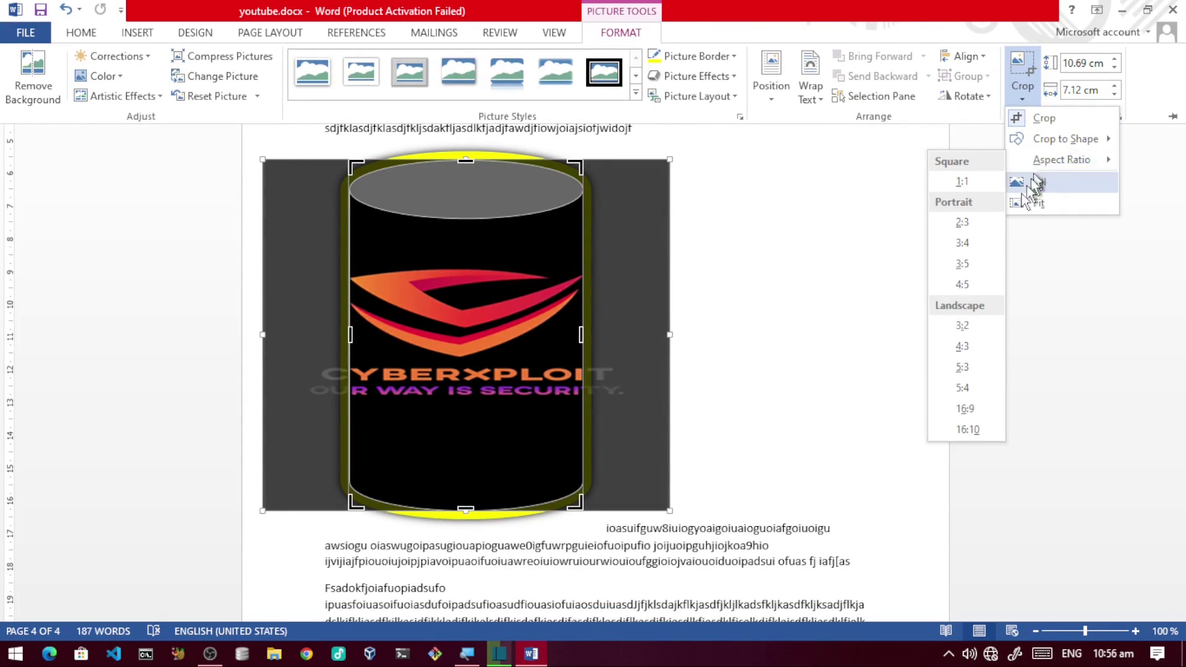
pyautogui.click(954, 325)
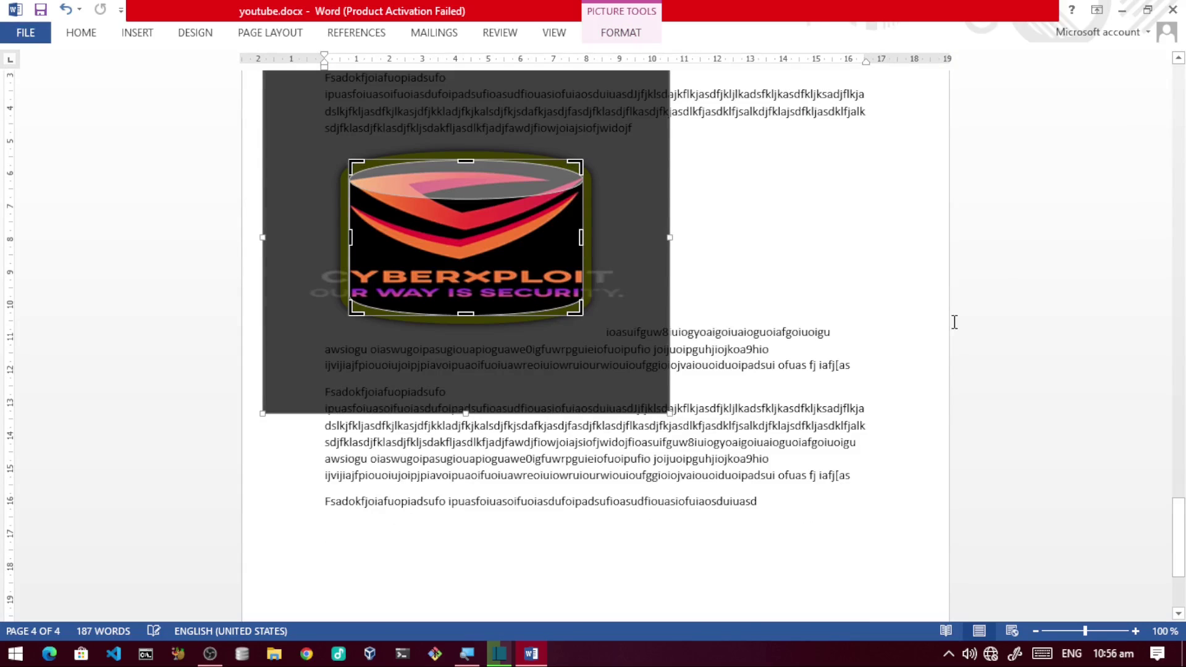
pyautogui.click(721, 237)
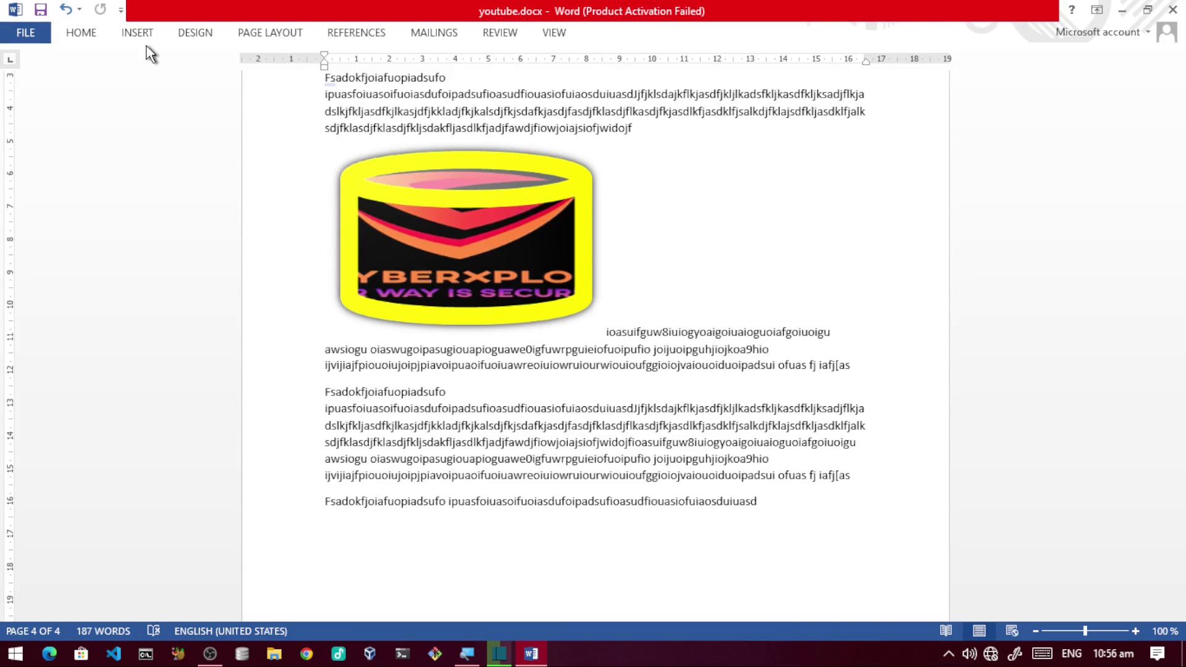
pyautogui.click(341, 203)
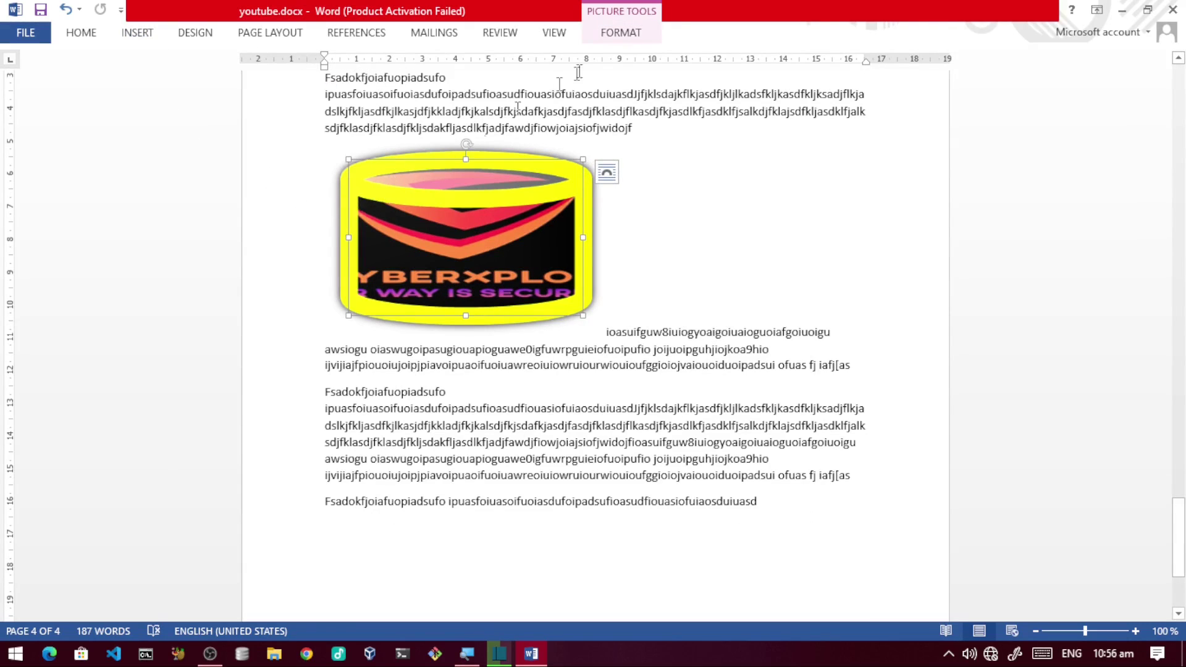
pyautogui.click(626, 32)
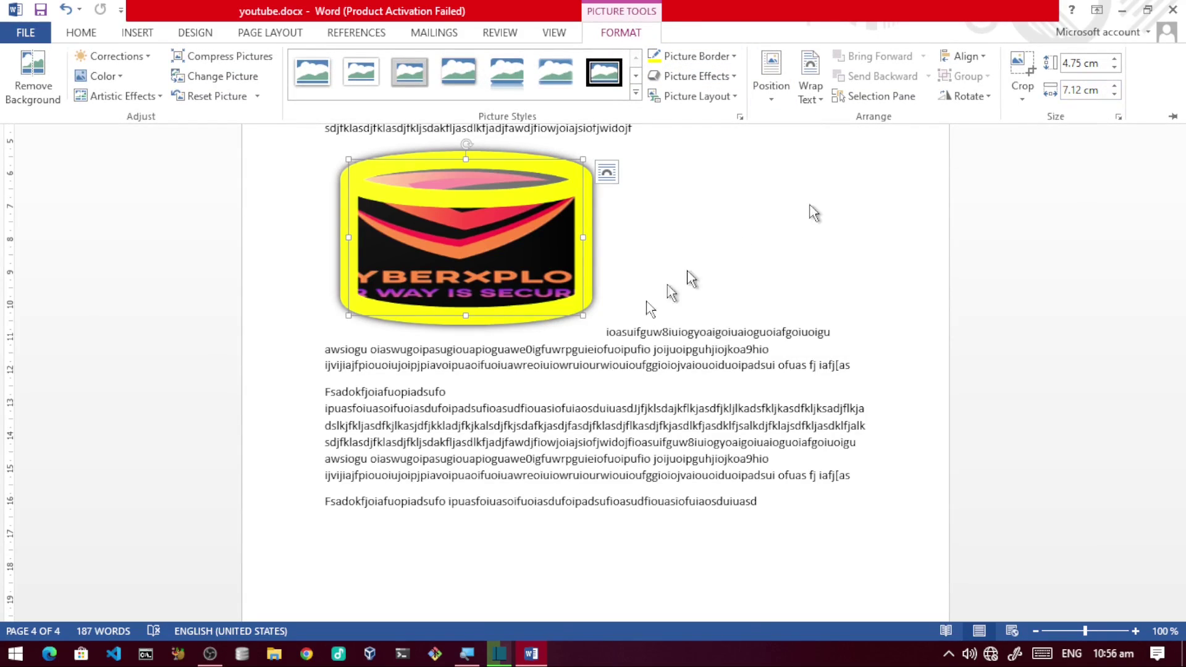
pyautogui.click(583, 315)
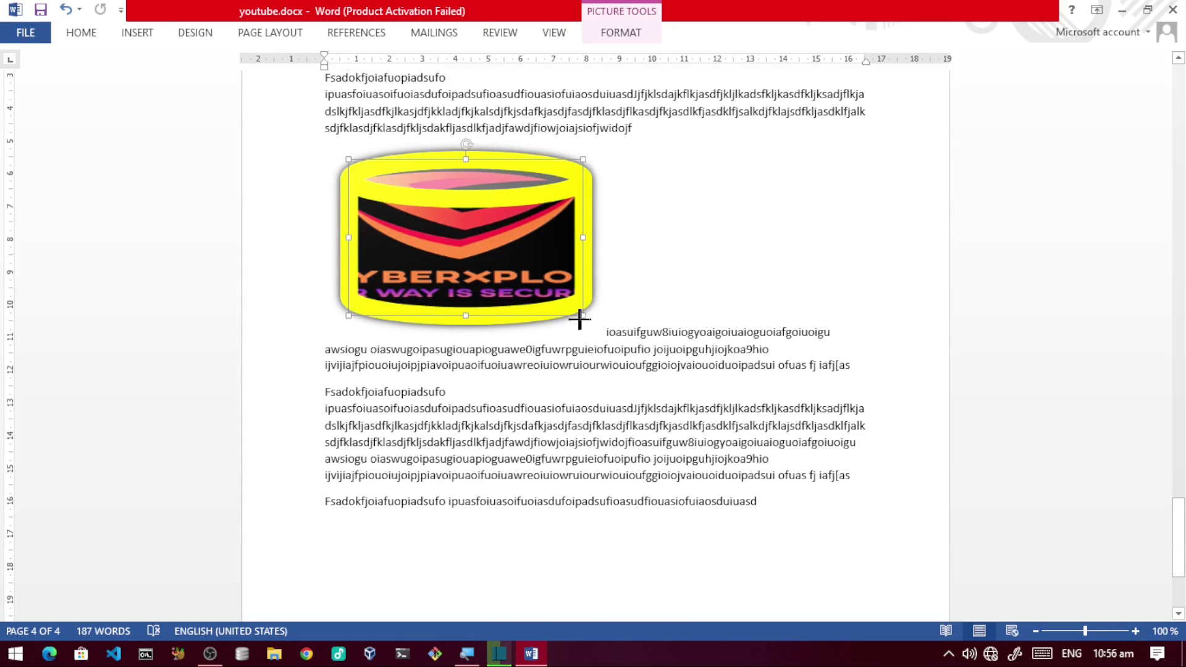
# Step: Drag the logo larger and raise its Shape Height to about 9.6 cm
pyautogui.moveTo(583, 315); pyautogui.dragTo(763, 382)
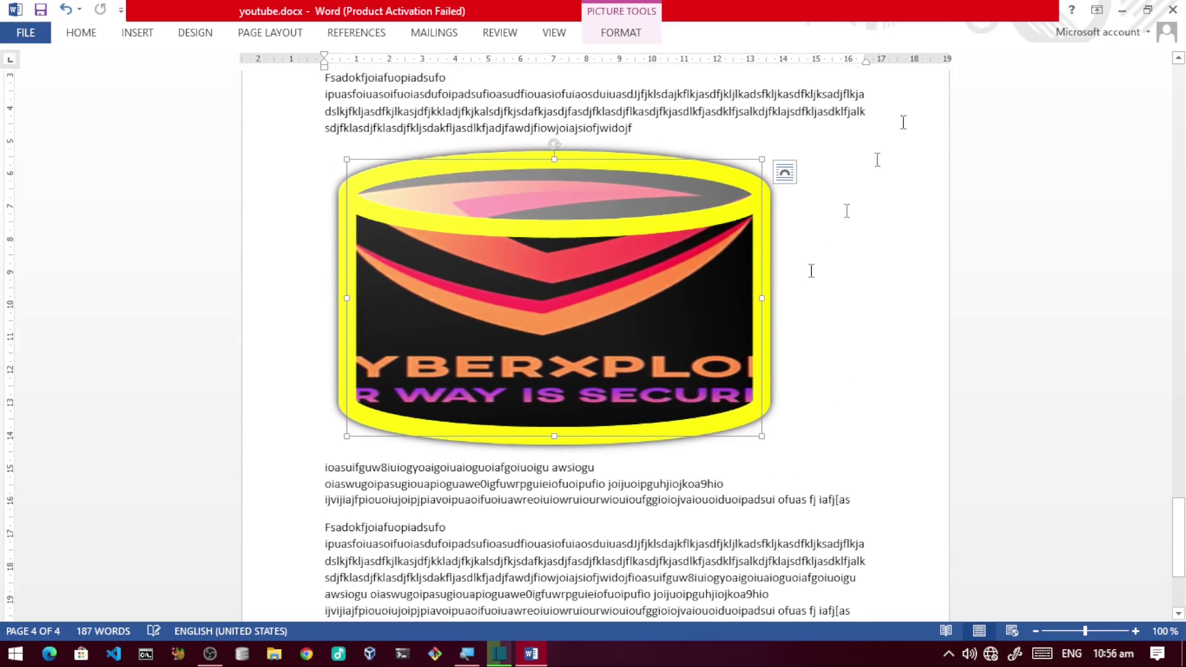
pyautogui.click(622, 34)
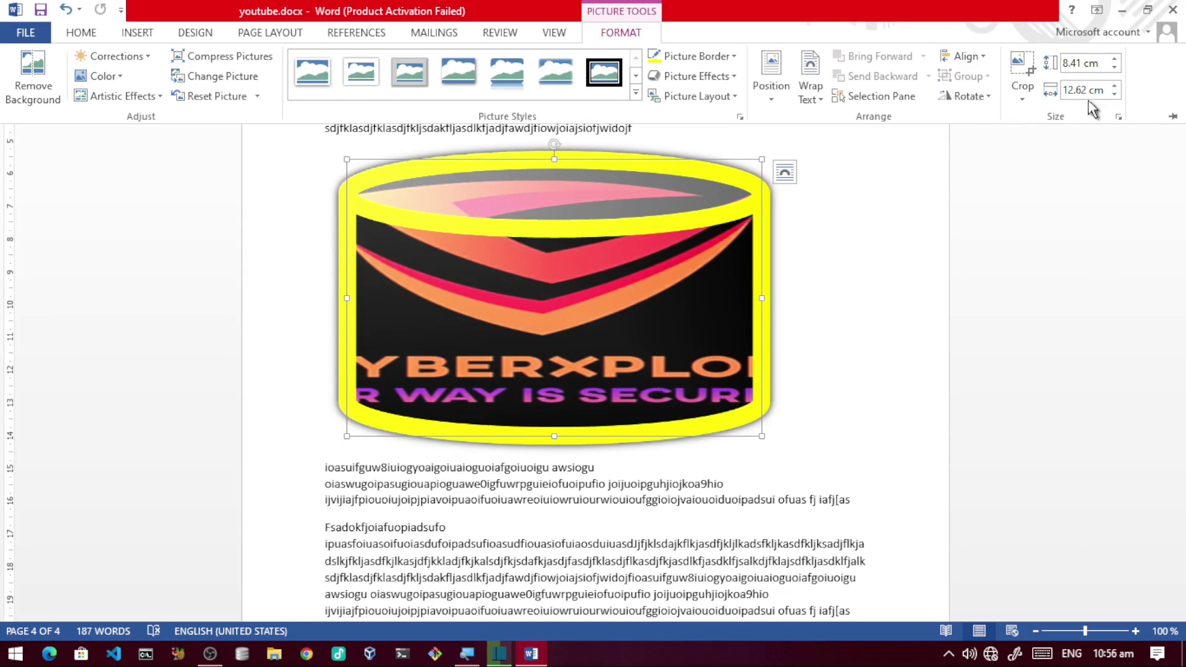
pyautogui.click(1115, 59)
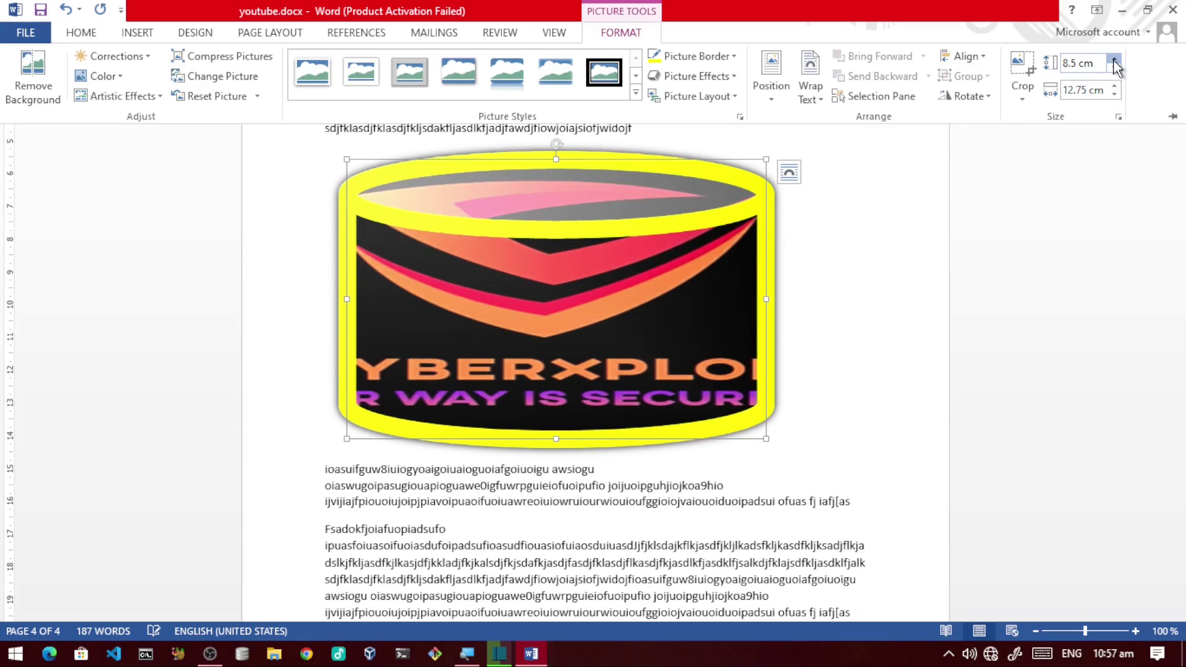
pyautogui.click(1114, 59)
pyautogui.doubleClick(1115, 59)
pyautogui.doubleClick(1114, 60)
pyautogui.doubleClick(1114, 60)
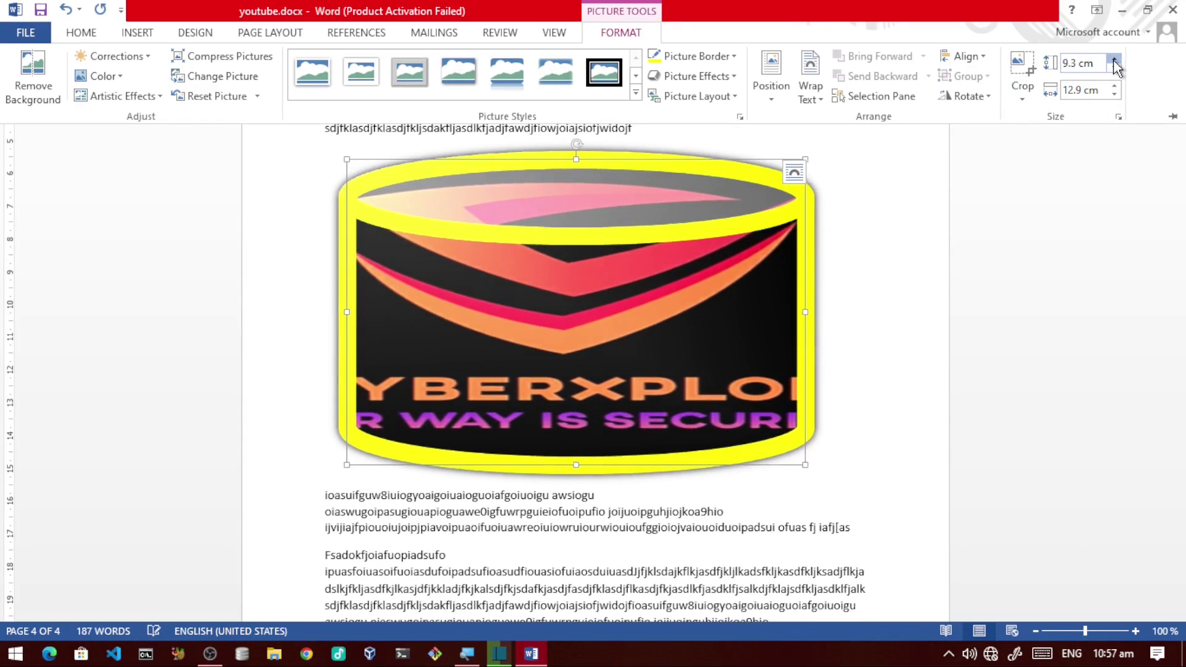
pyautogui.tripleClick(1114, 59)
pyautogui.tripleClick(1115, 60)
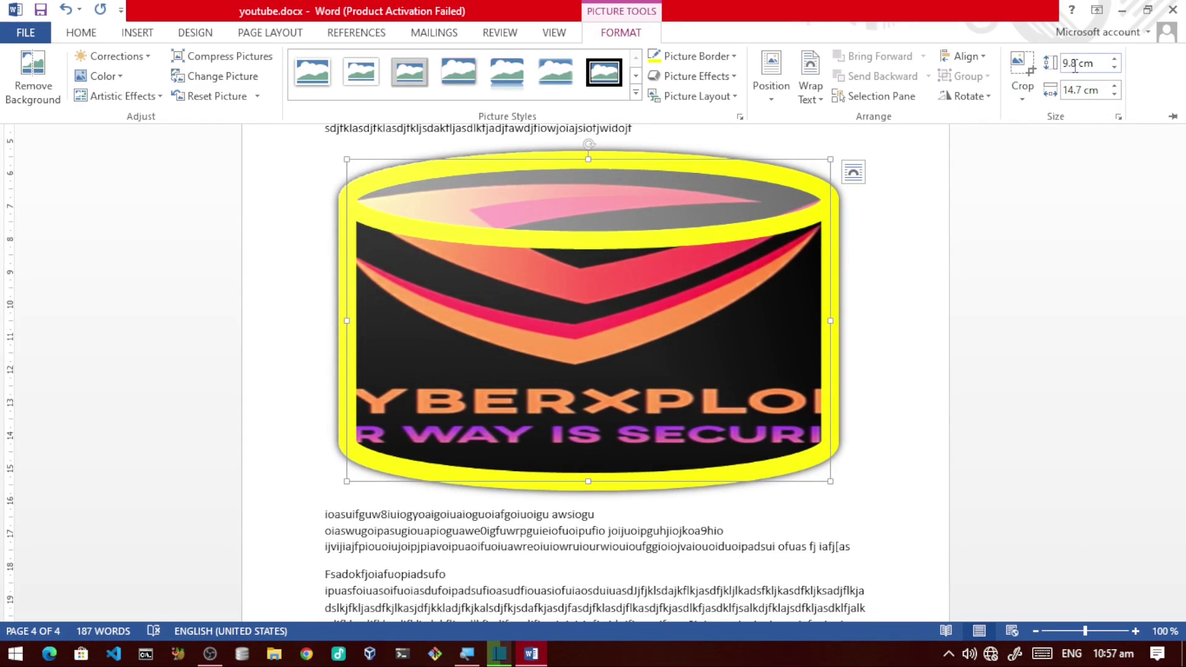
pyautogui.click(1076, 65)
pyautogui.click(1065, 63)
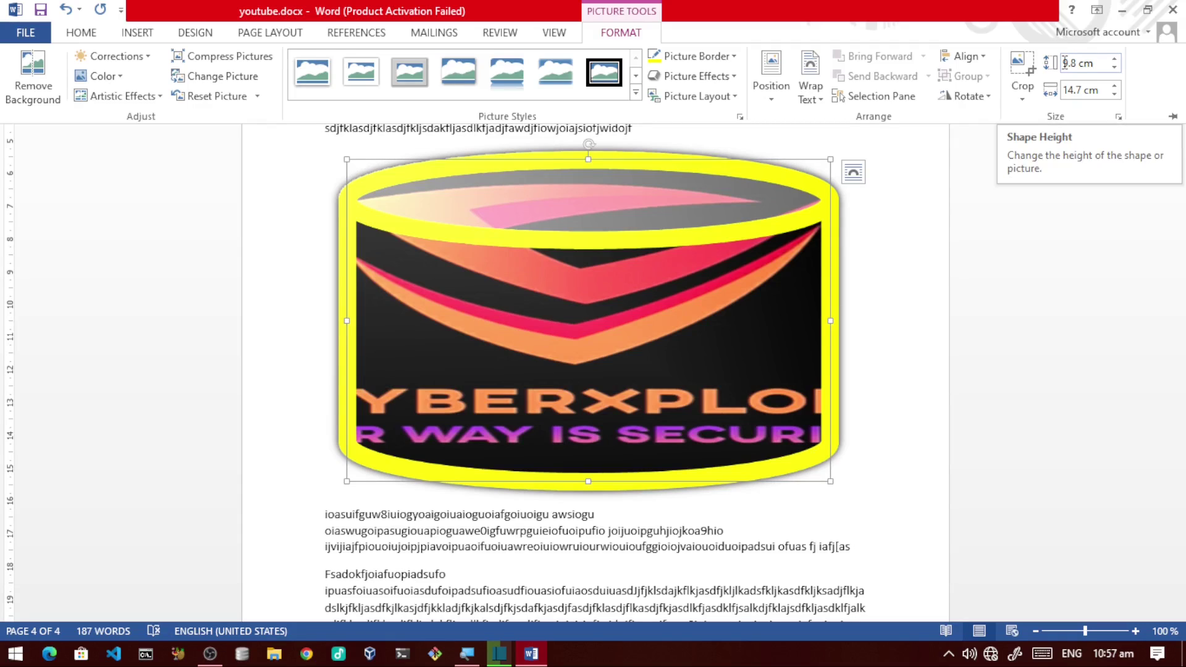
# Step: Fine-tune the logo's Shape Width to 14.4 cm
pyautogui.click(1114, 94)
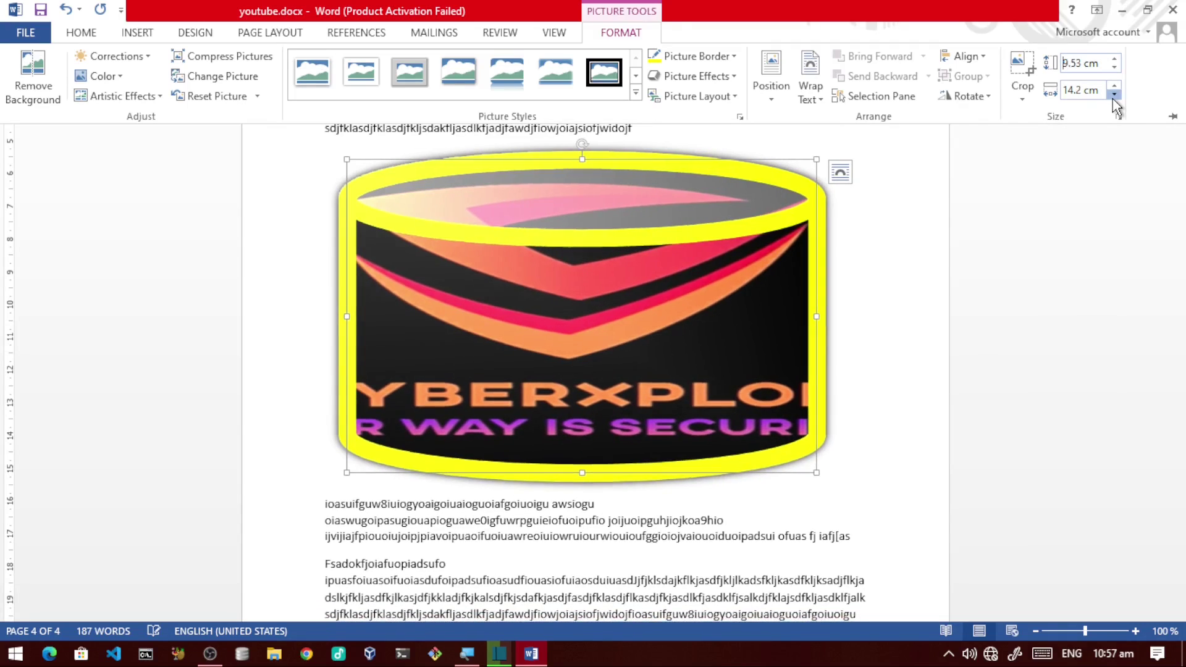
pyautogui.click(1115, 94)
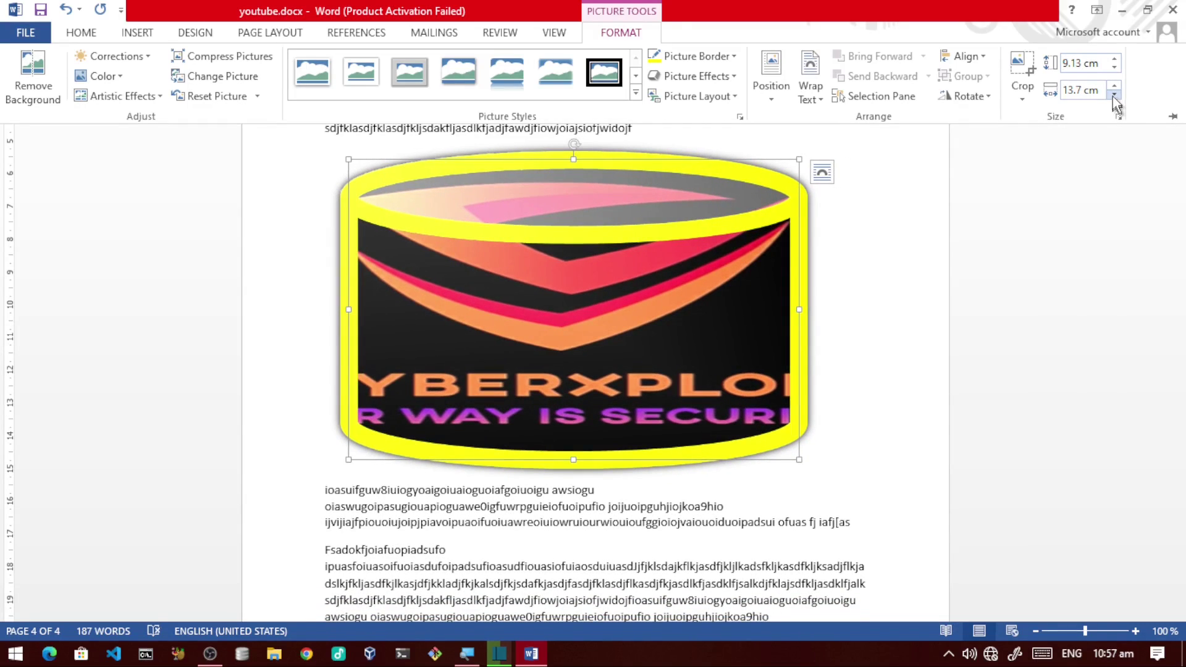
pyautogui.click(1115, 87)
pyautogui.click(1112, 87)
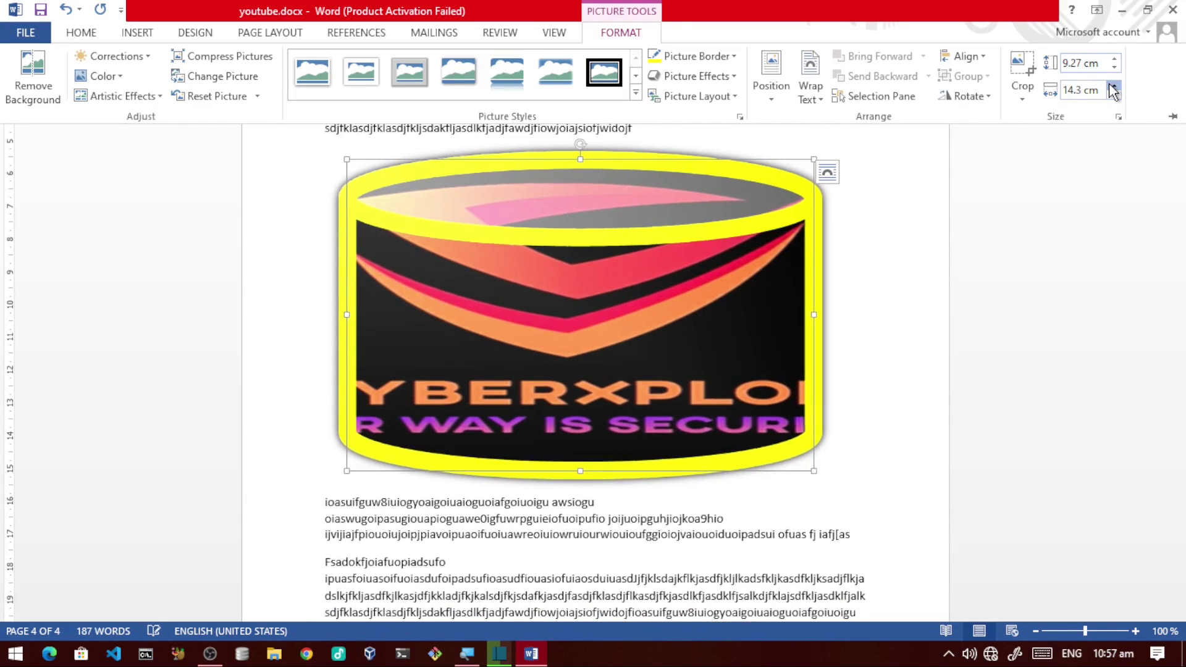
pyautogui.click(1115, 94)
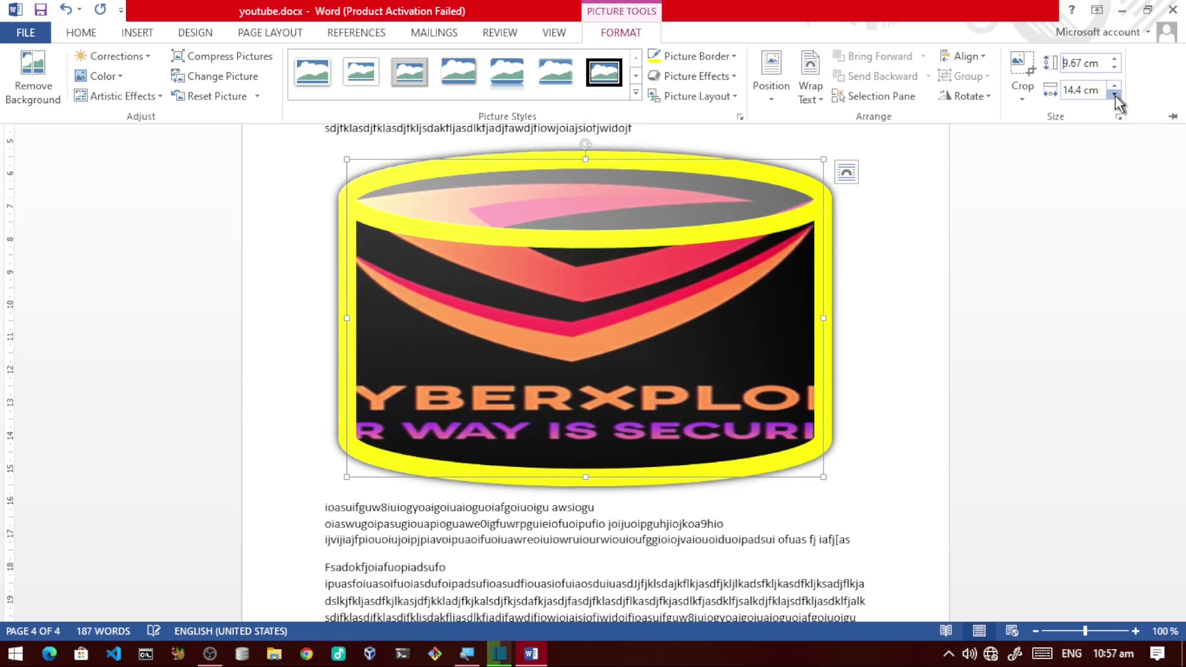
pyautogui.click(1114, 94)
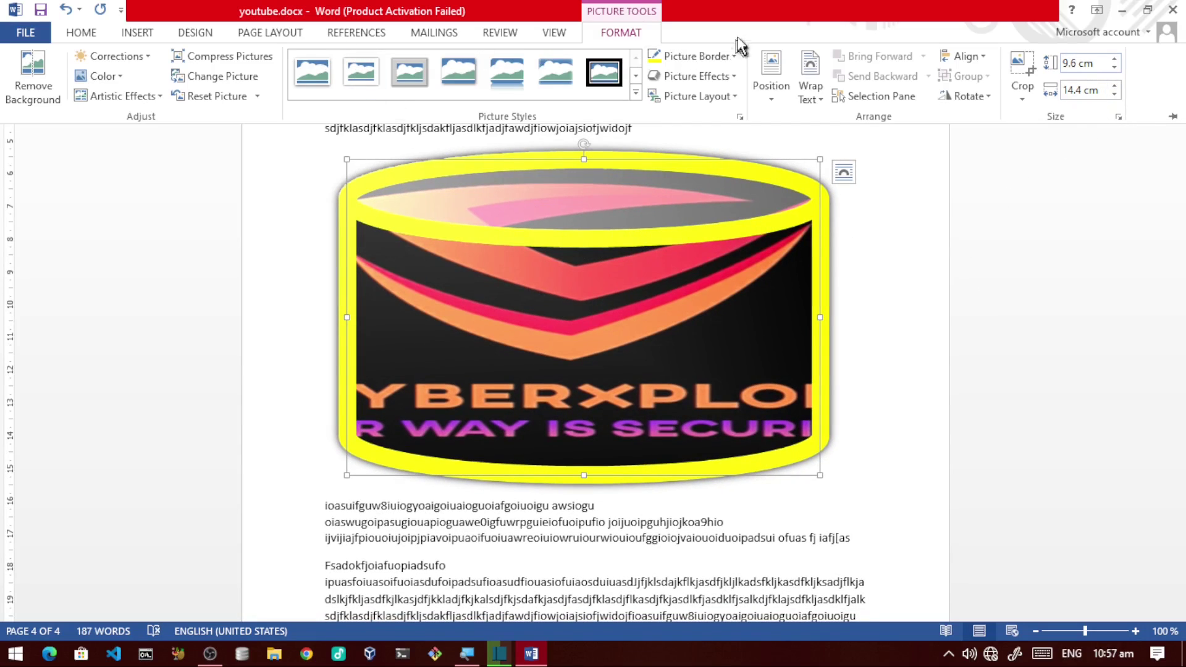
pyautogui.doubleClick(621, 32)
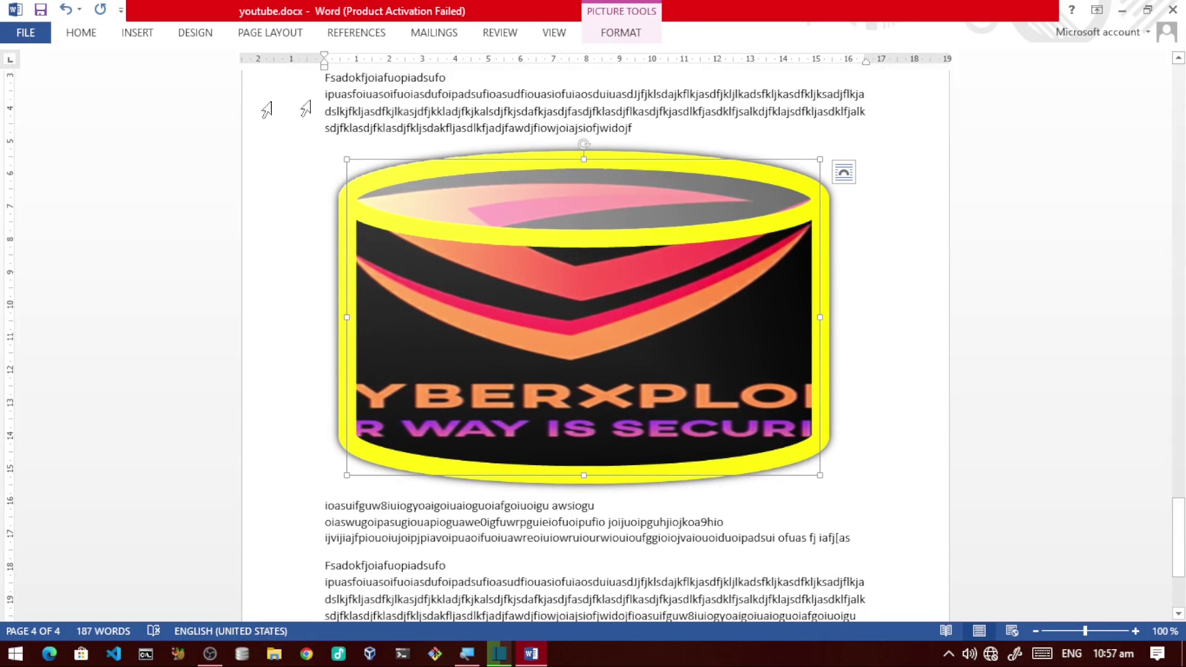
# Step: Switch the ribbon to the INSERT tab's commands
pyautogui.click(152, 37)
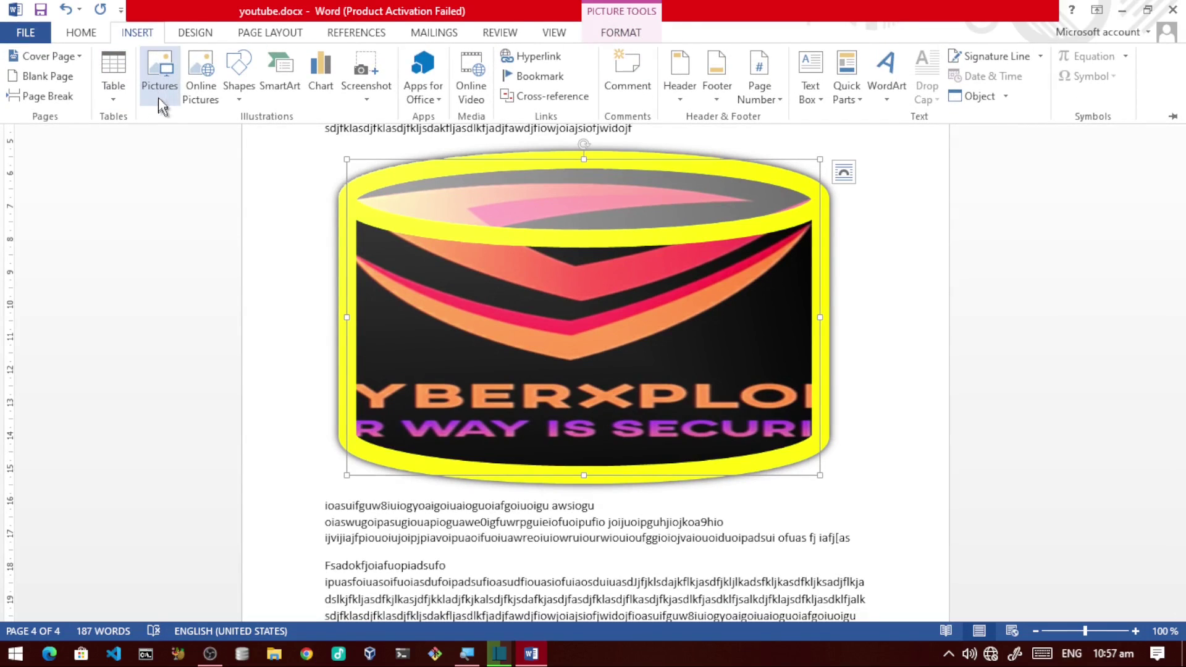